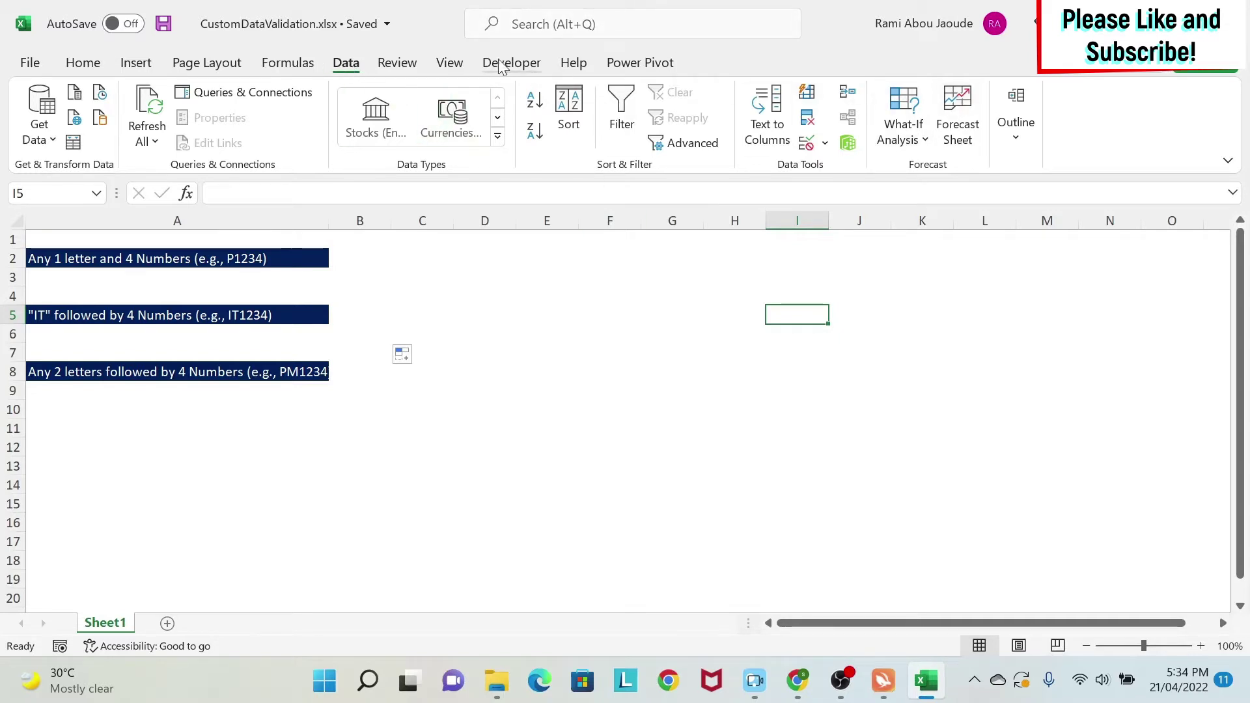
Look at Data Validation's Custom formula option, then close the dialog without applying it
left_click(807, 142)
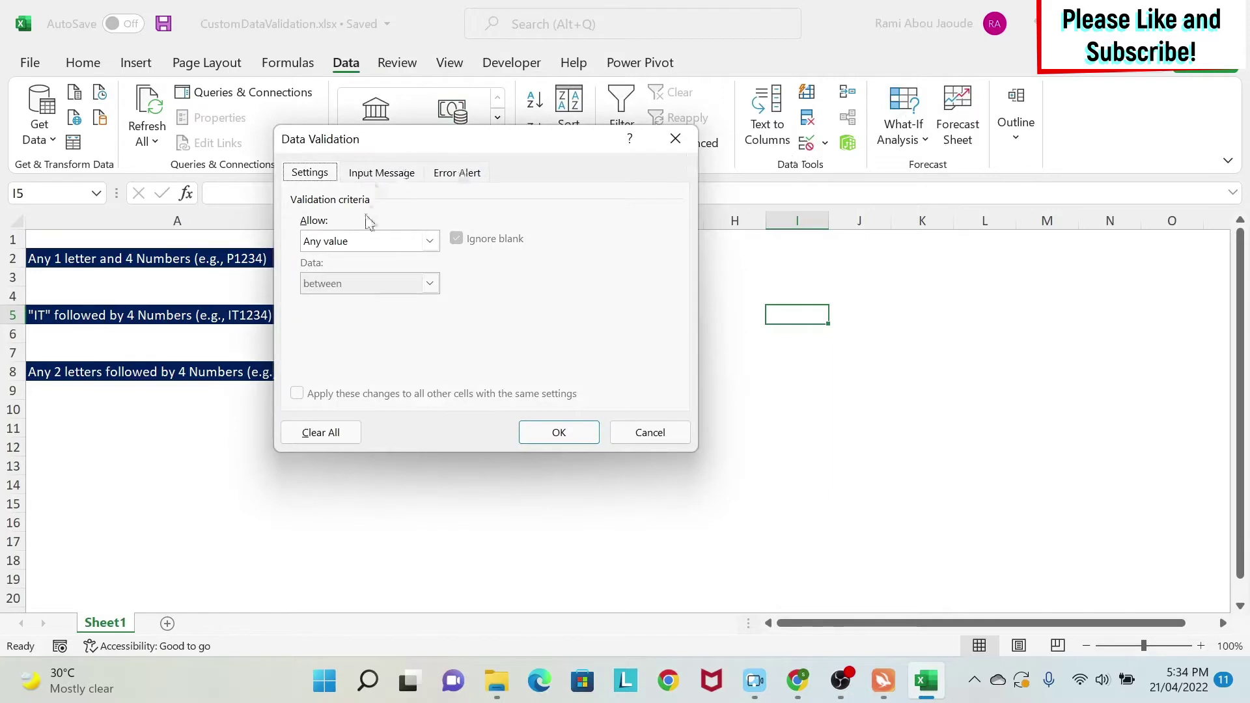
left_click(368, 242)
left_click(335, 354)
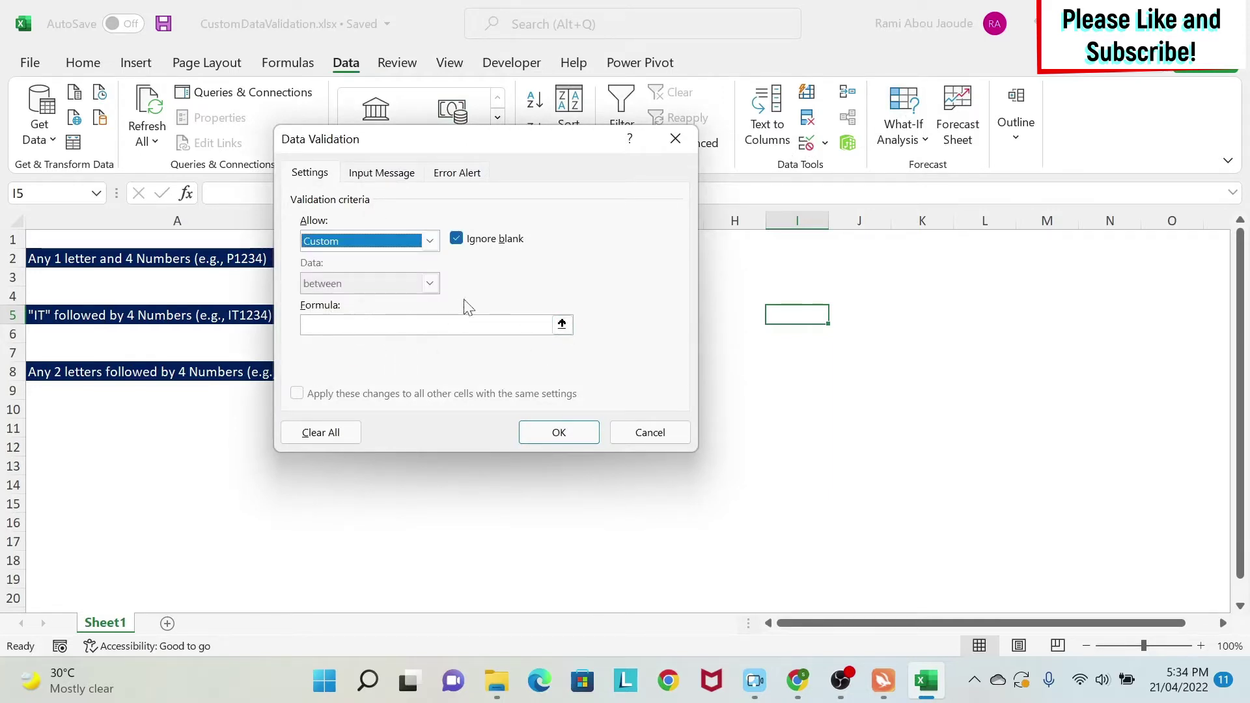
left_click(642, 431)
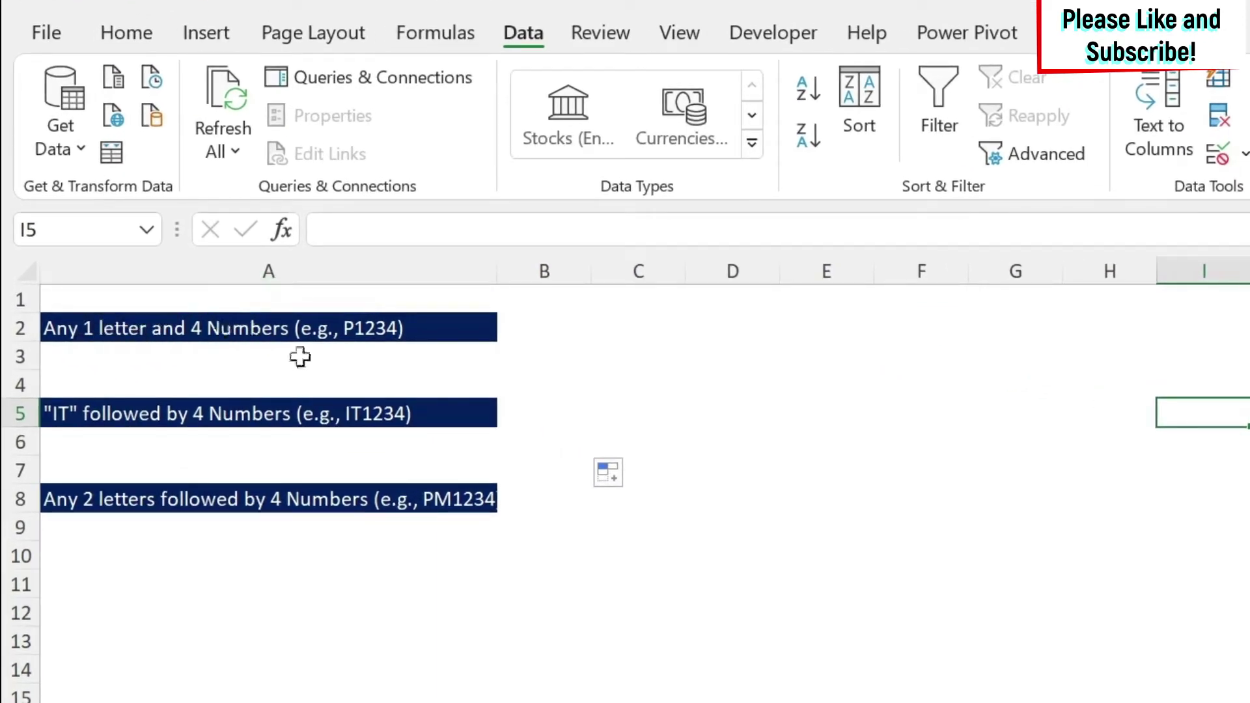
Enter the sample ID P1234 in cell A3
left_click(378, 357)
type("P1234")
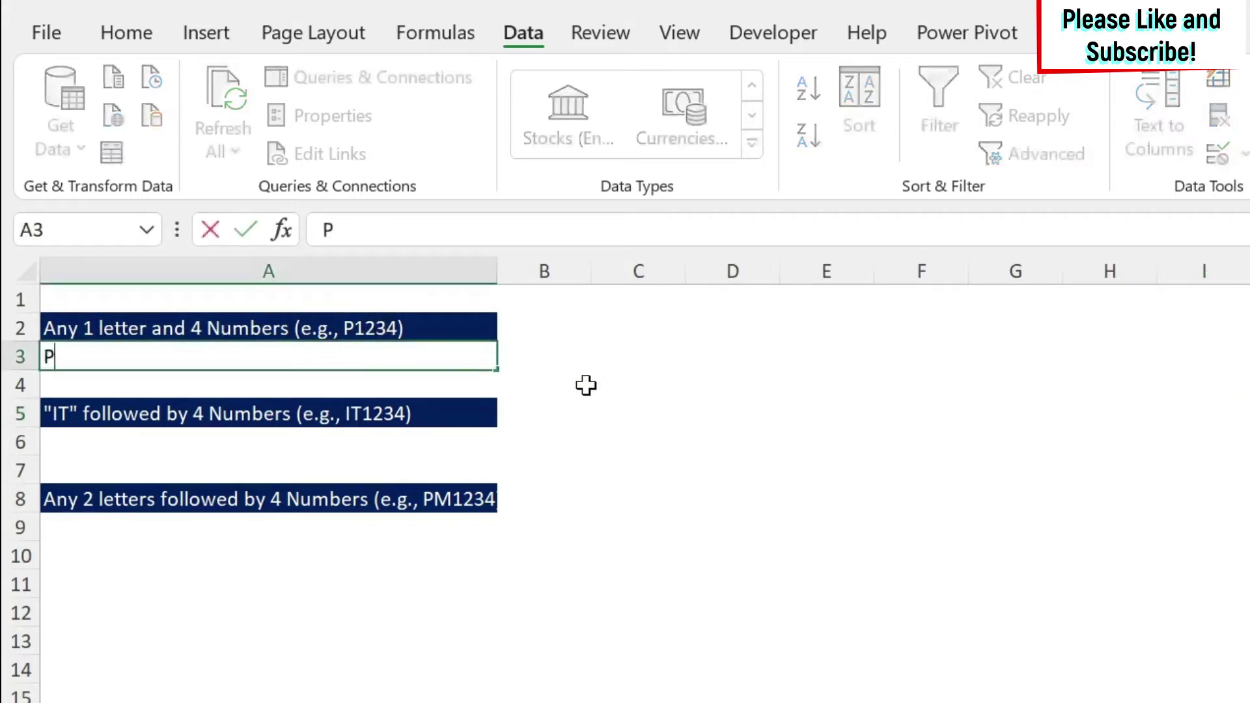
key("Return")
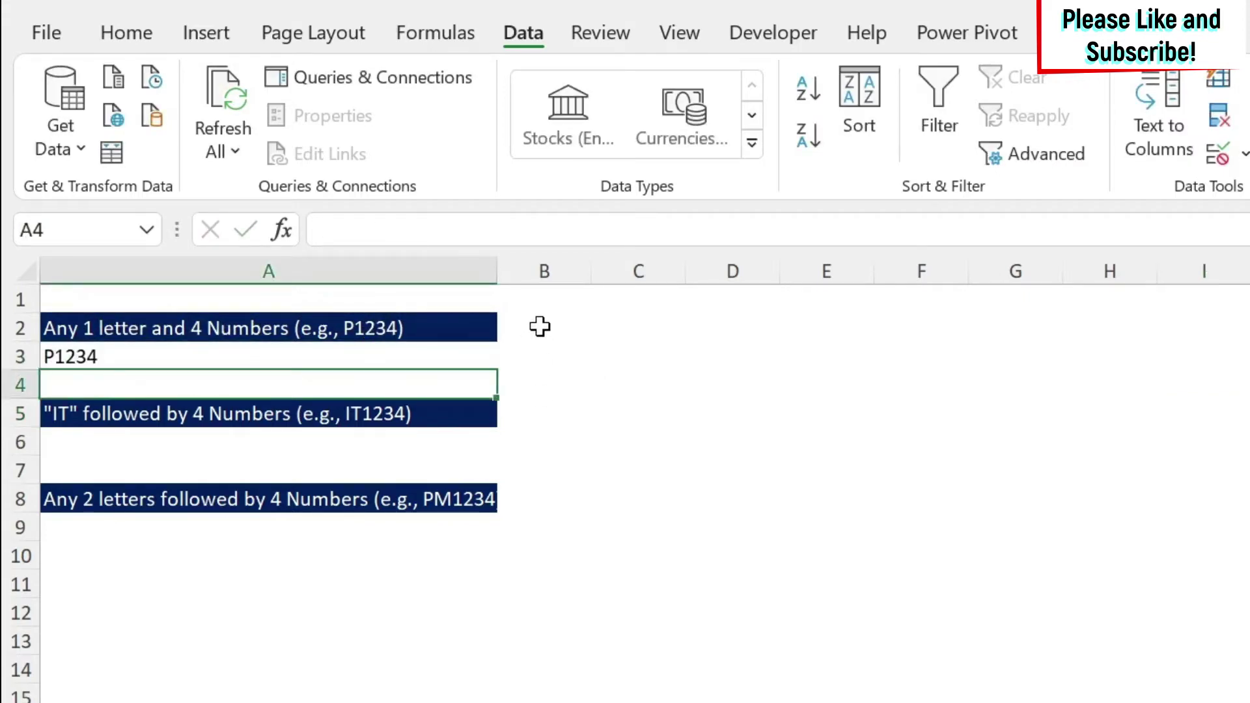
left_click(435, 352)
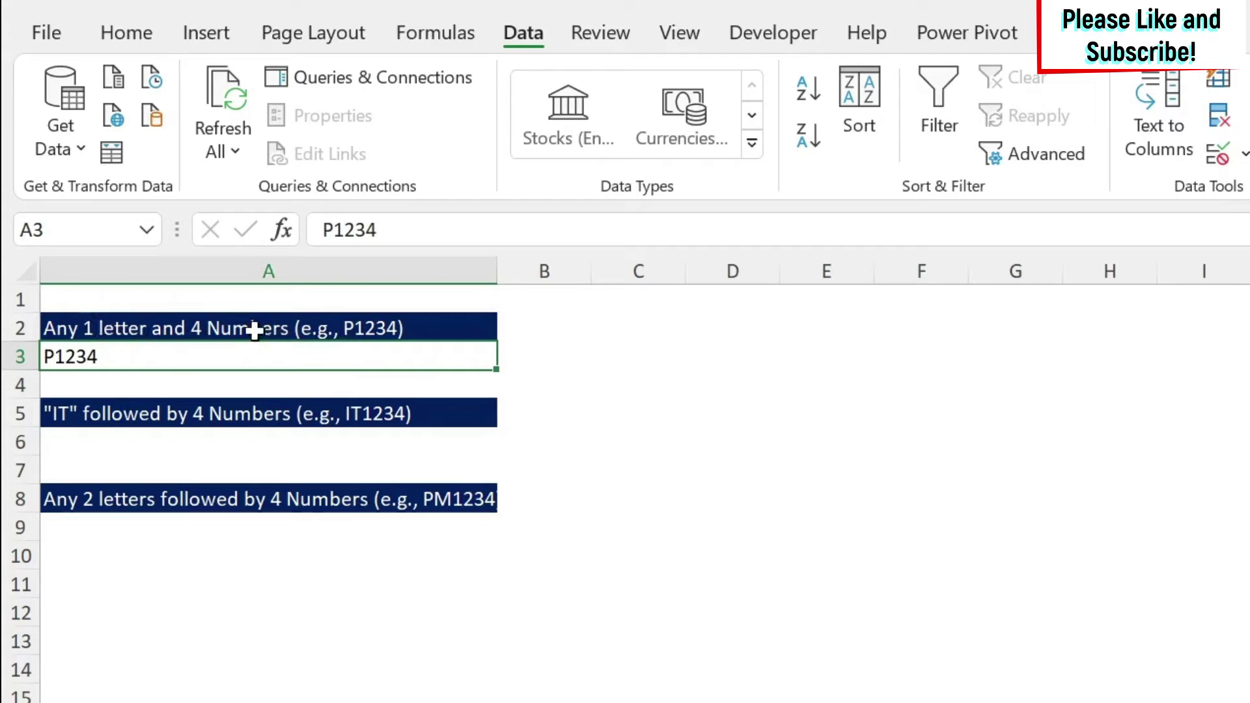
left_click(514, 329)
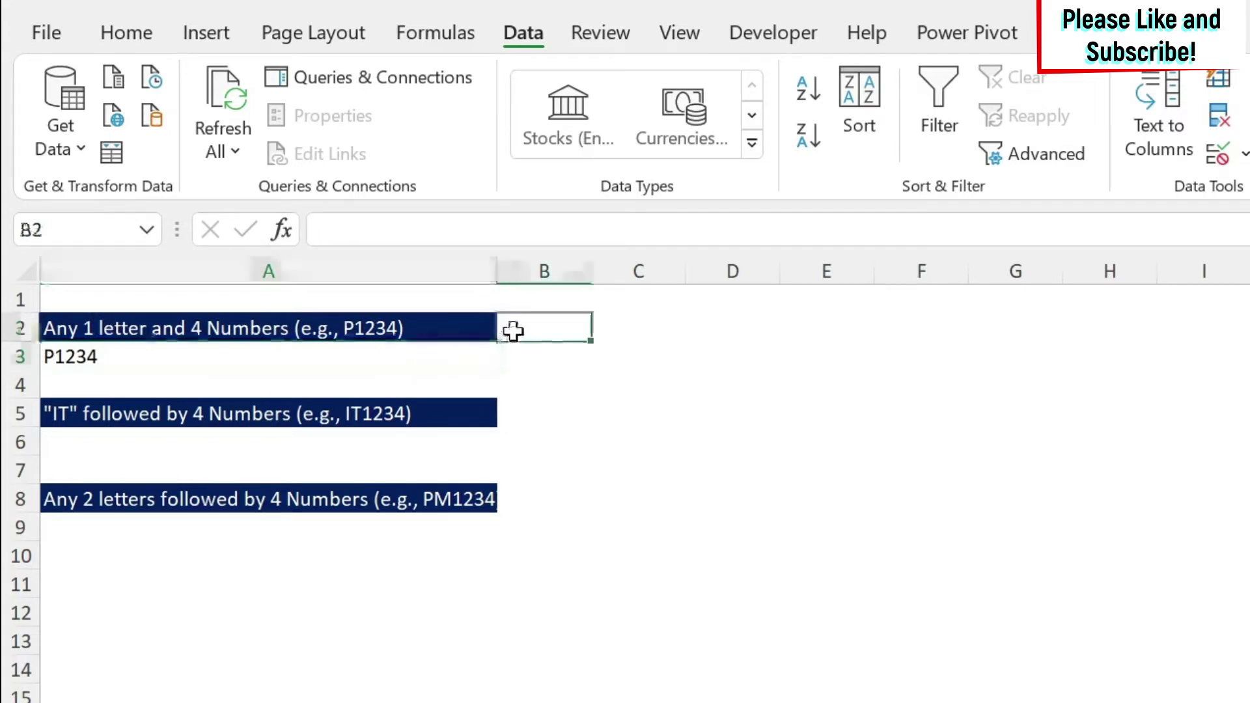
Label cell B2 'Length of 5'
type("Len")
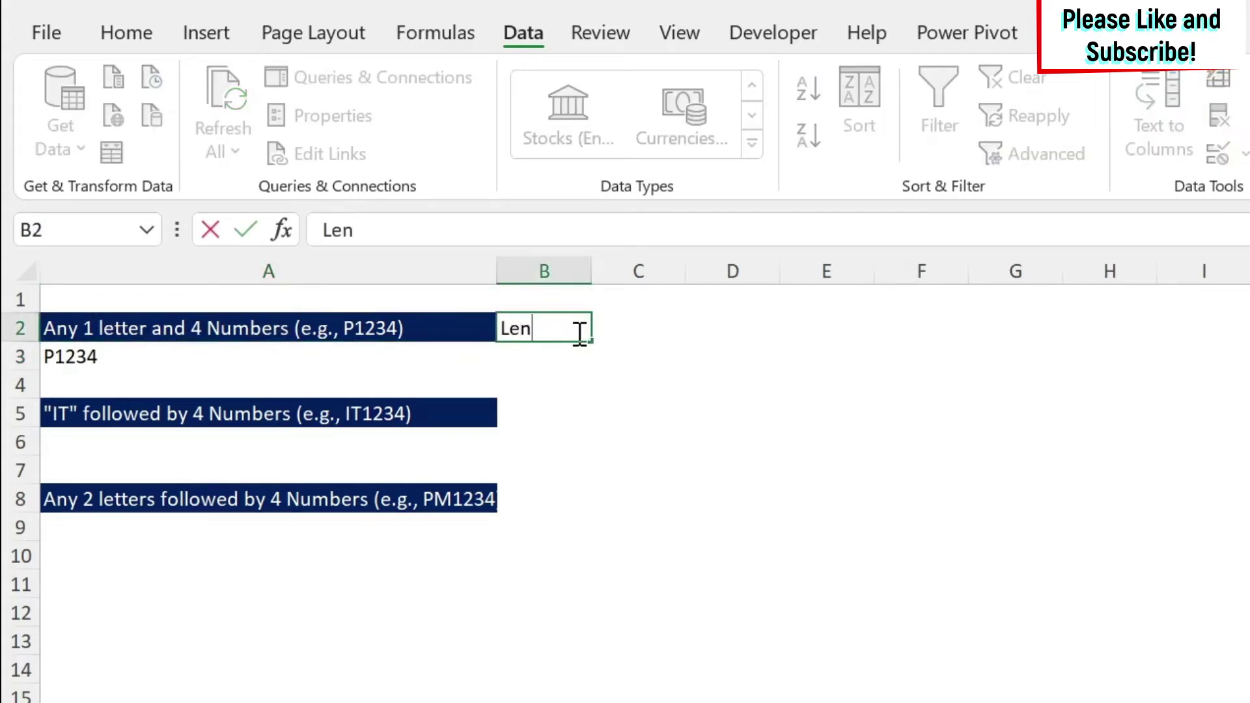
type("ght")
key("BackSpace")
key("BackSpace")
type("th of 5")
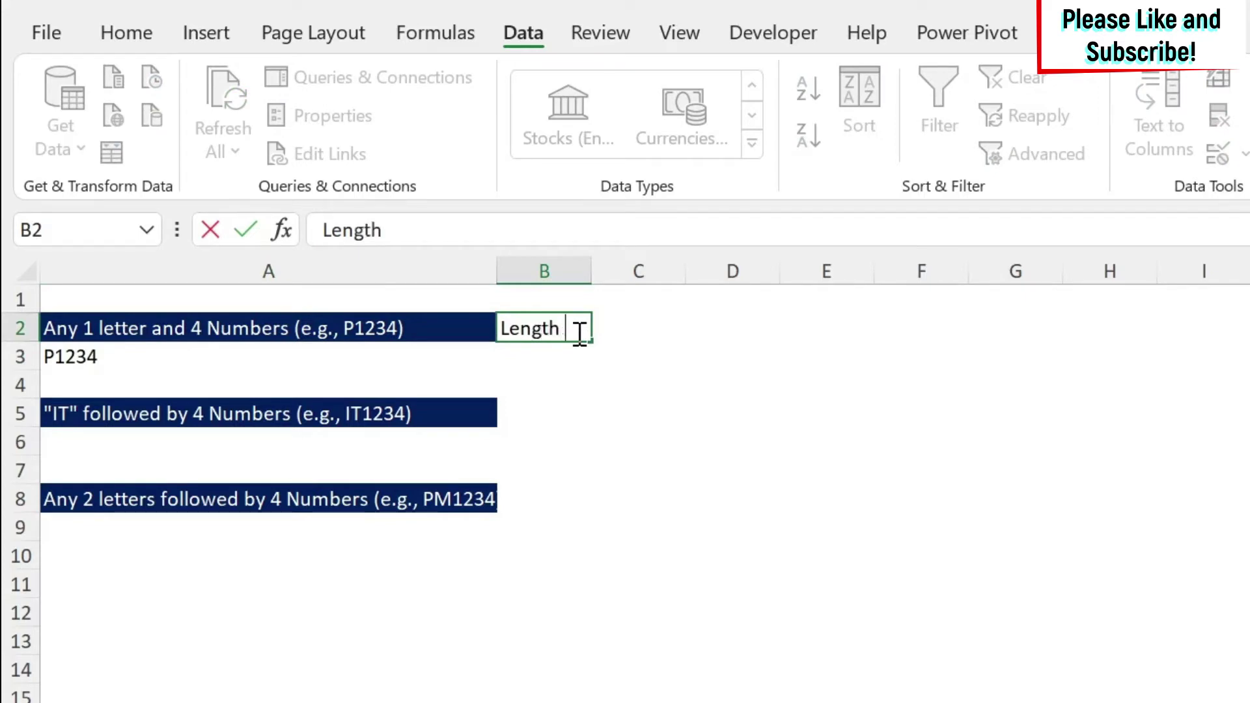
key("Return")
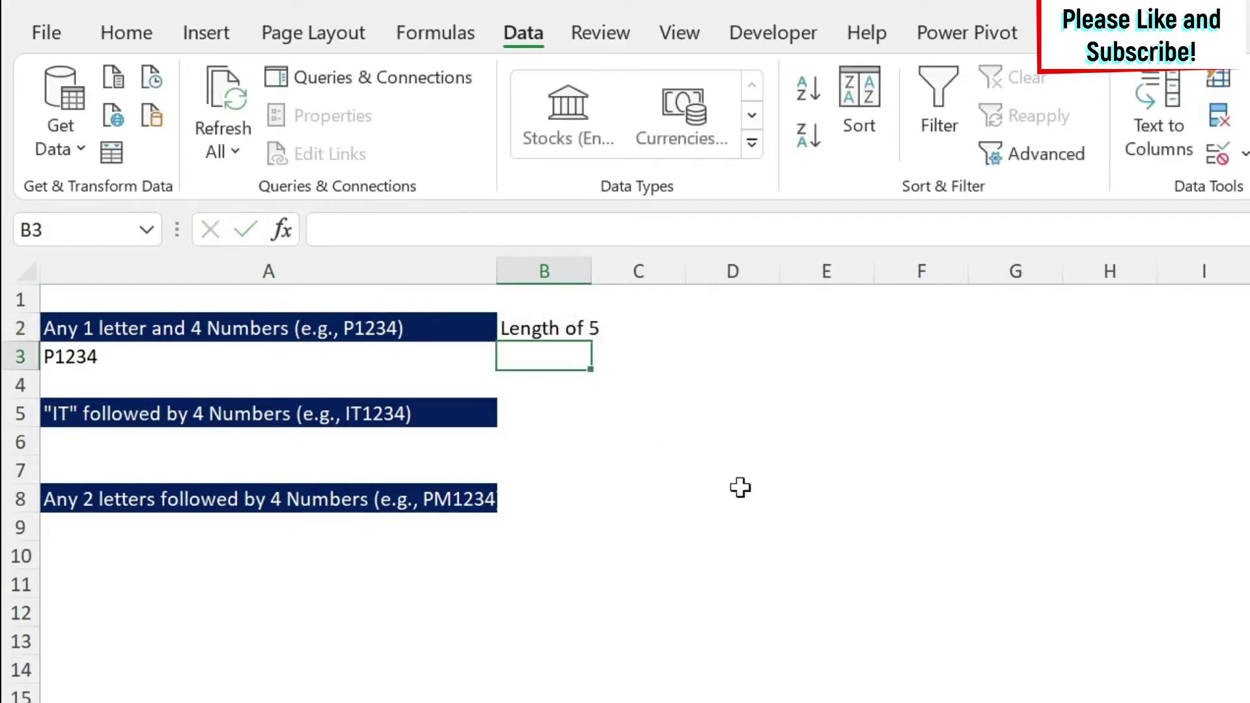
Enter =LEN(A3)=5 in B3 to check that the ID is five characters long
type("=len(")
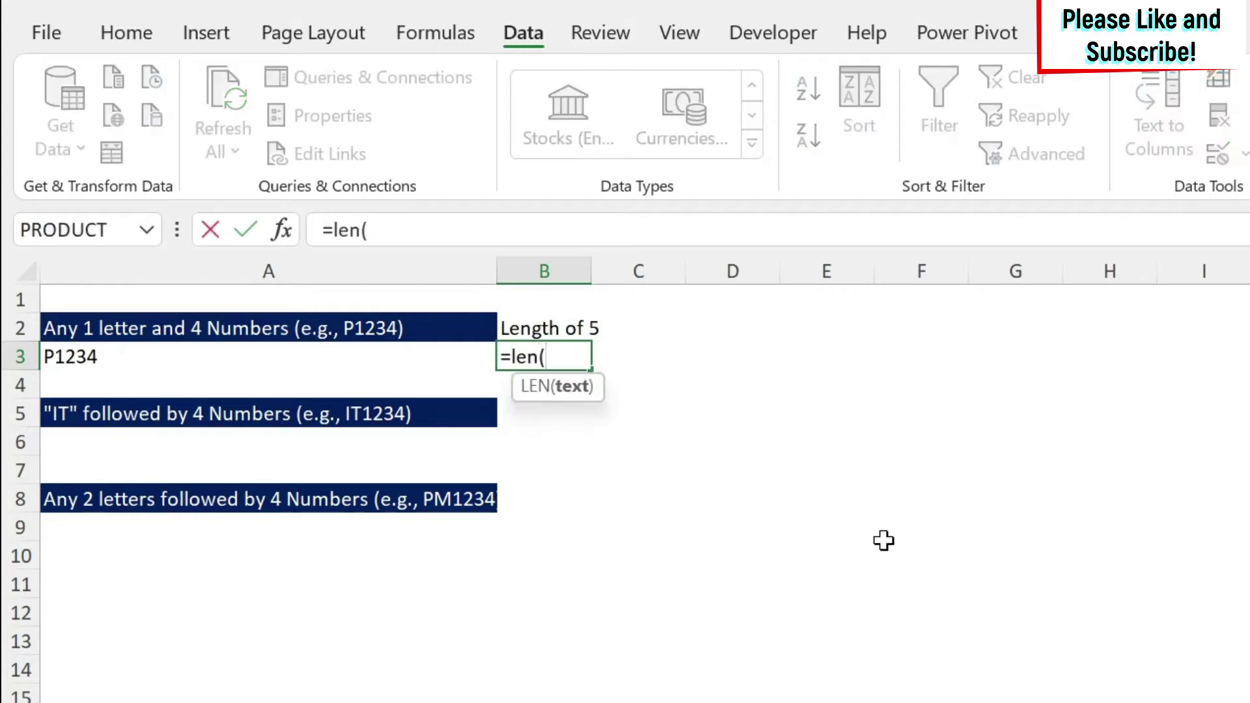
key("Left")
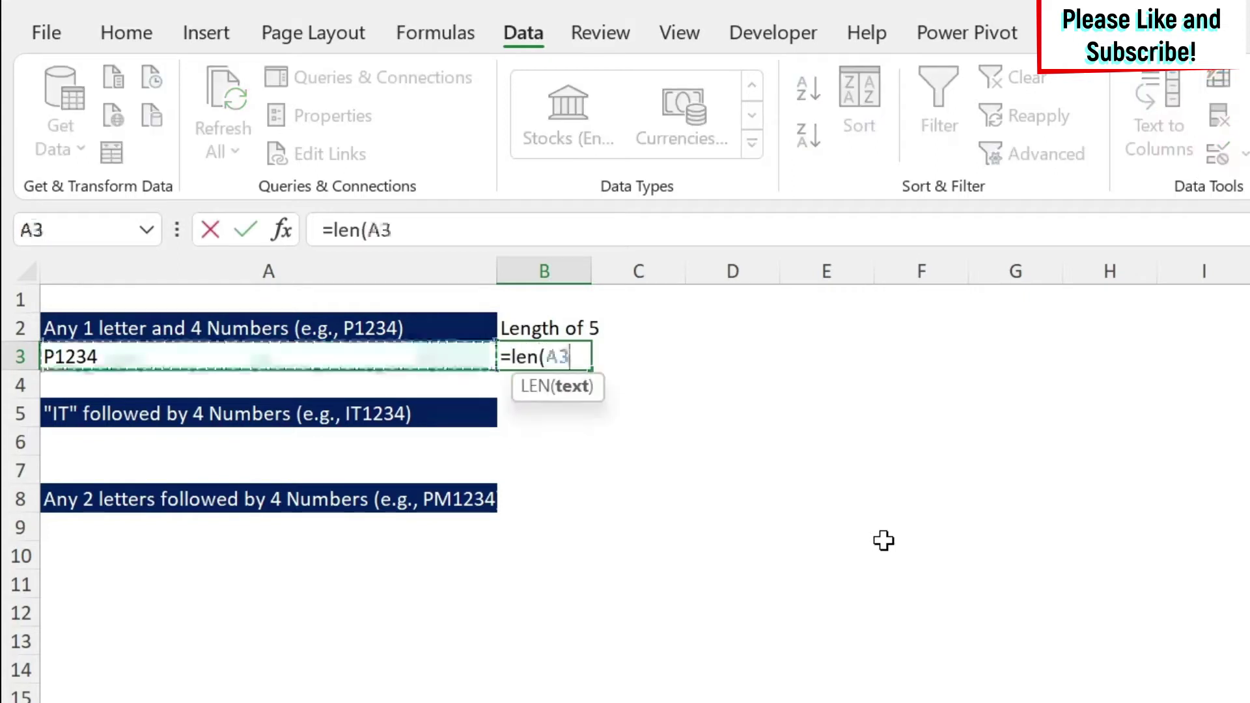
type(")")
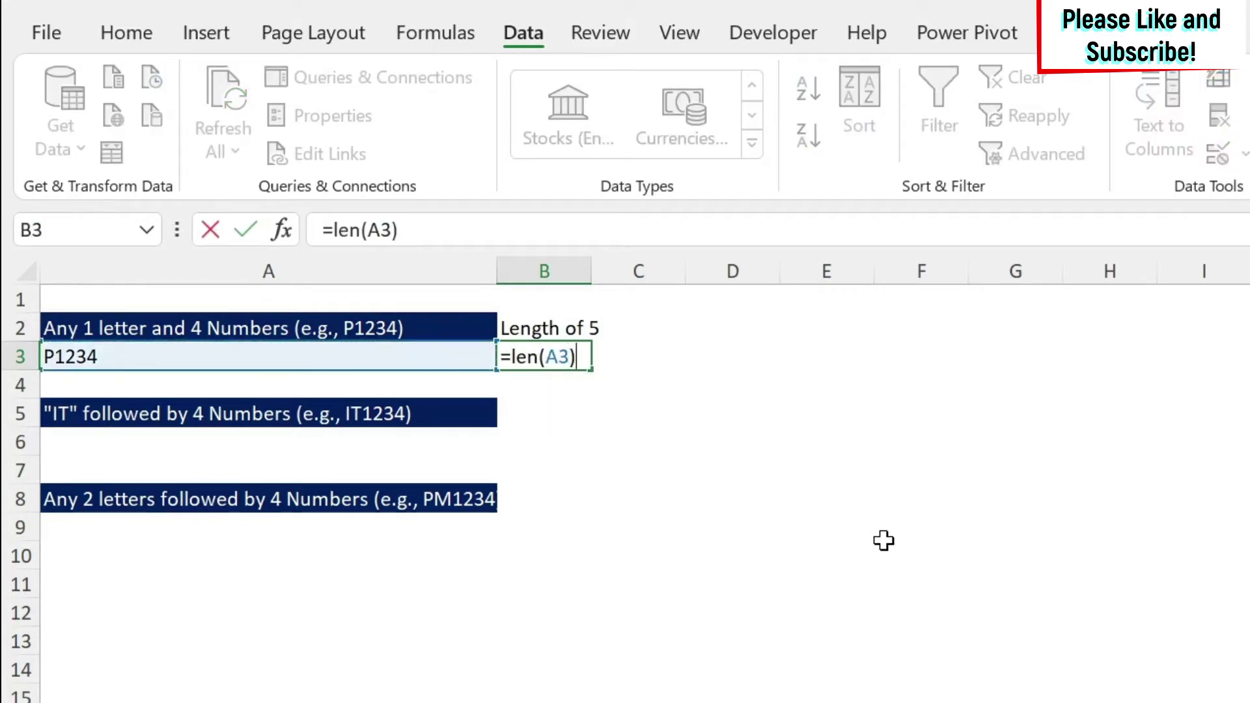
key("Return")
key("Up")
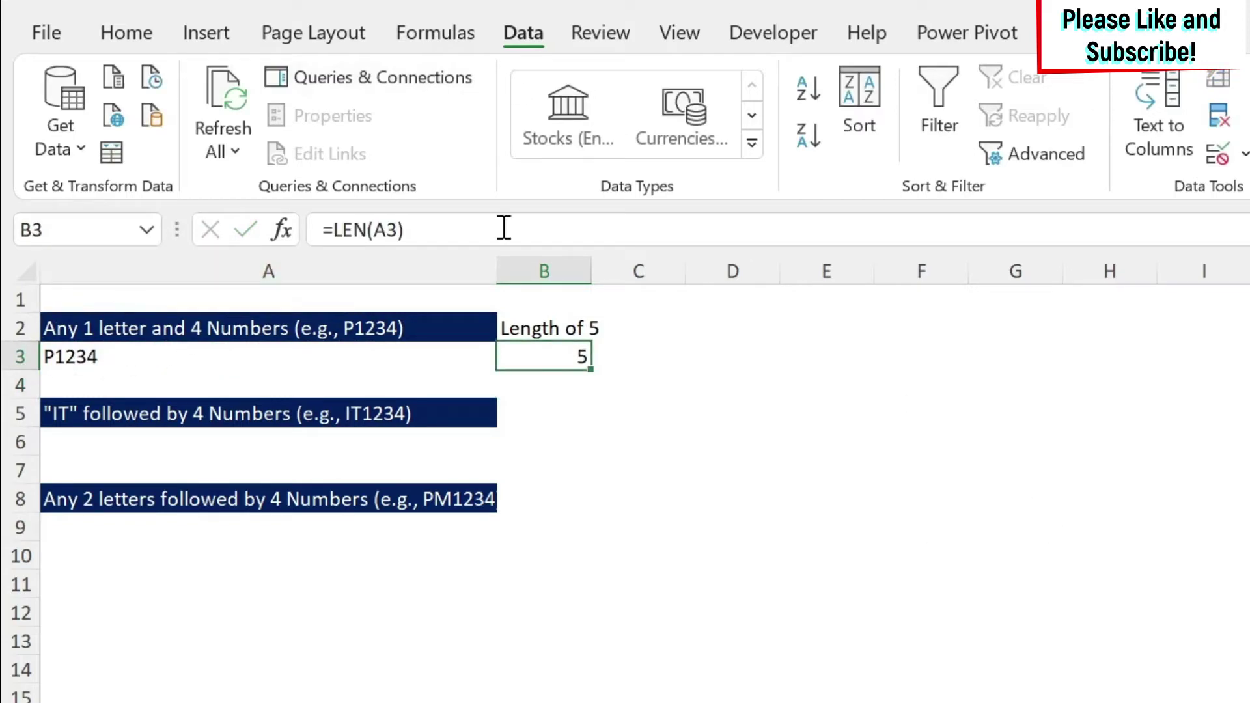
left_click(440, 228)
type("=5")
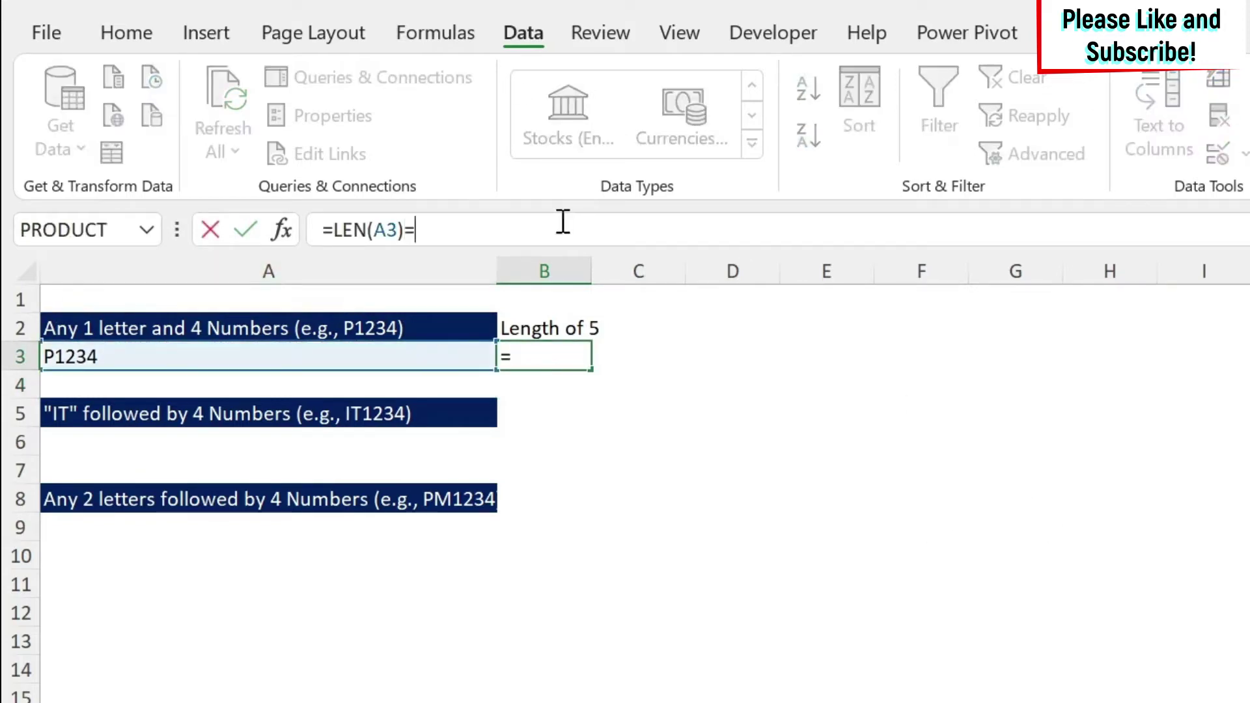
key("Return")
Change A3 to the six-character ID P12345 so the length check shows FALSE
key("Up")
key("Left")
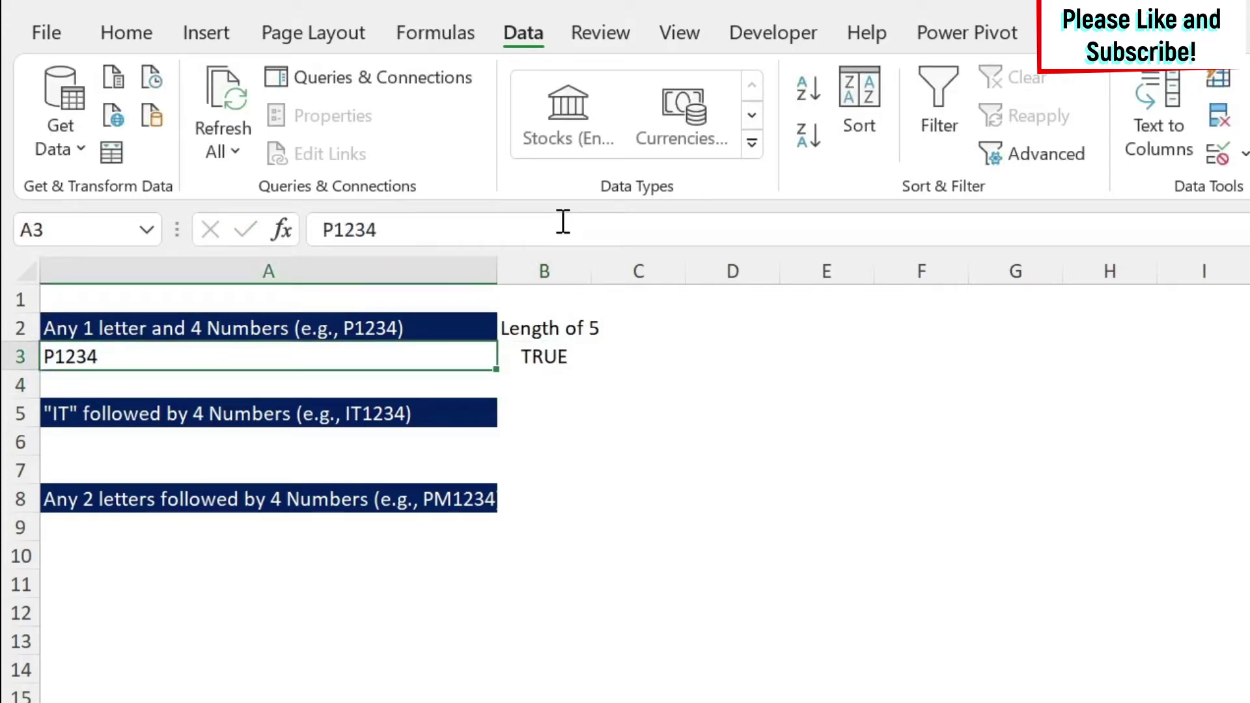
left_click(556, 229)
type("5")
key("Return")
Restore A3 to P1234 so the length check returns TRUE again
left_click(251, 354)
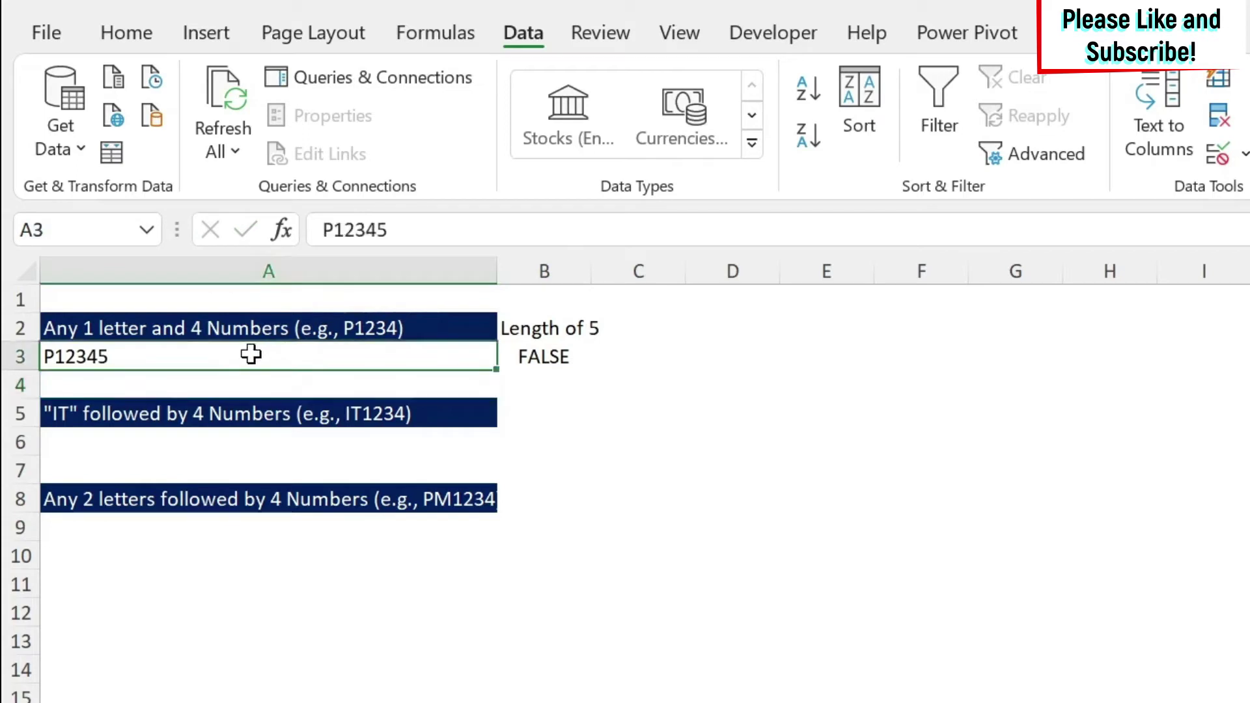
left_click(441, 234)
key("BackSpace")
key("Return")
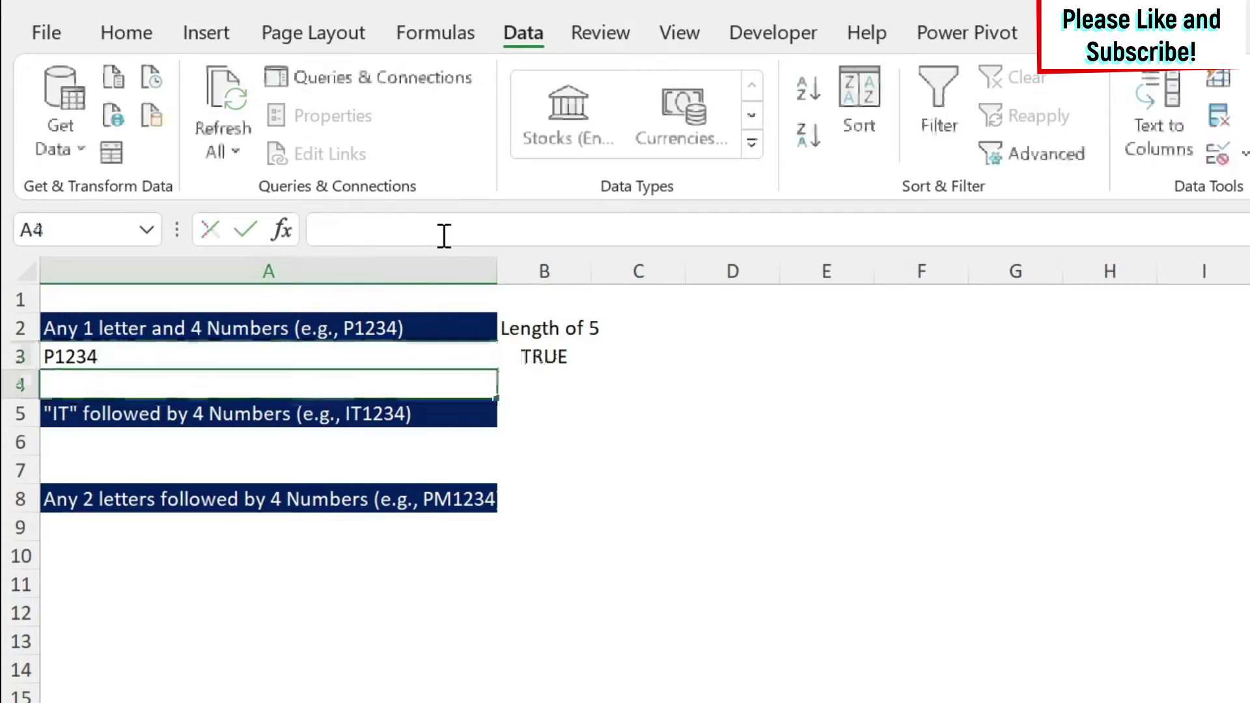
key("Up")
key("Right")
key("Up")
key("Left")
key("Down")
key("Up")
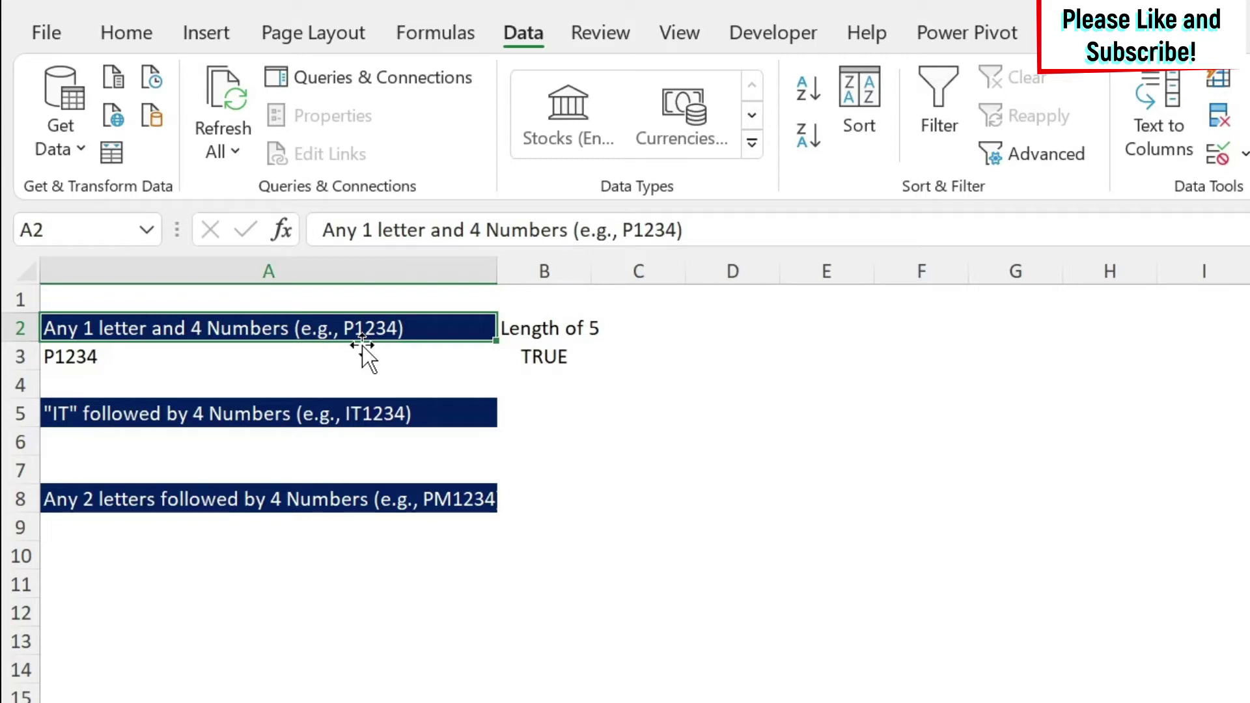
Label C2 'Last 4 are num' and enter =RIGHT(A3,4) in C3
left_click(625, 323)
type("Last 4 are num")
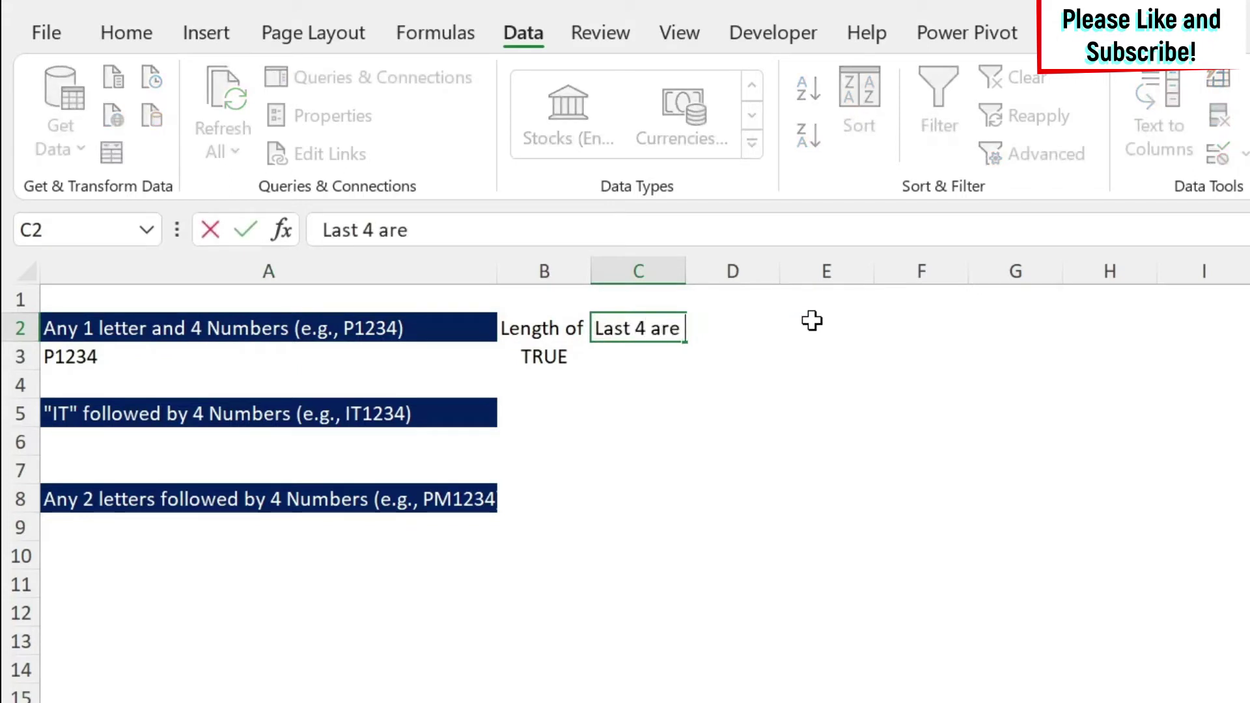
key("Return")
type("=right(")
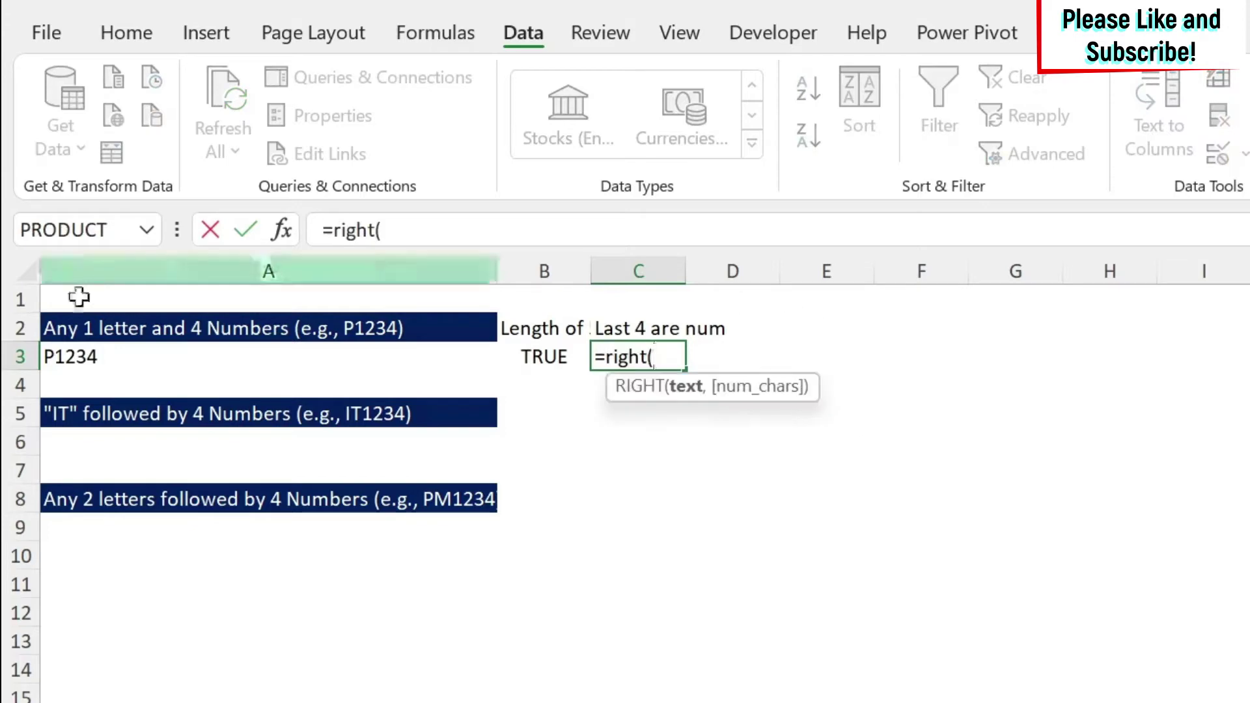
left_click(241, 354)
type(",")
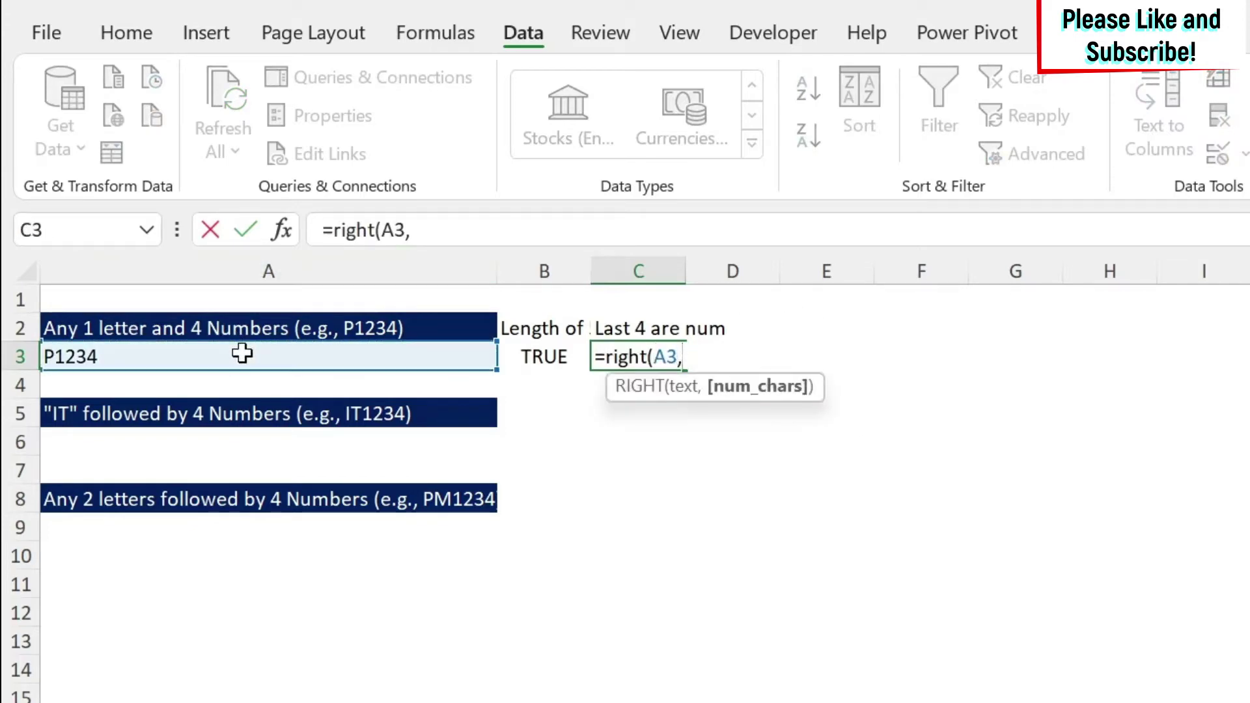
type("4)")
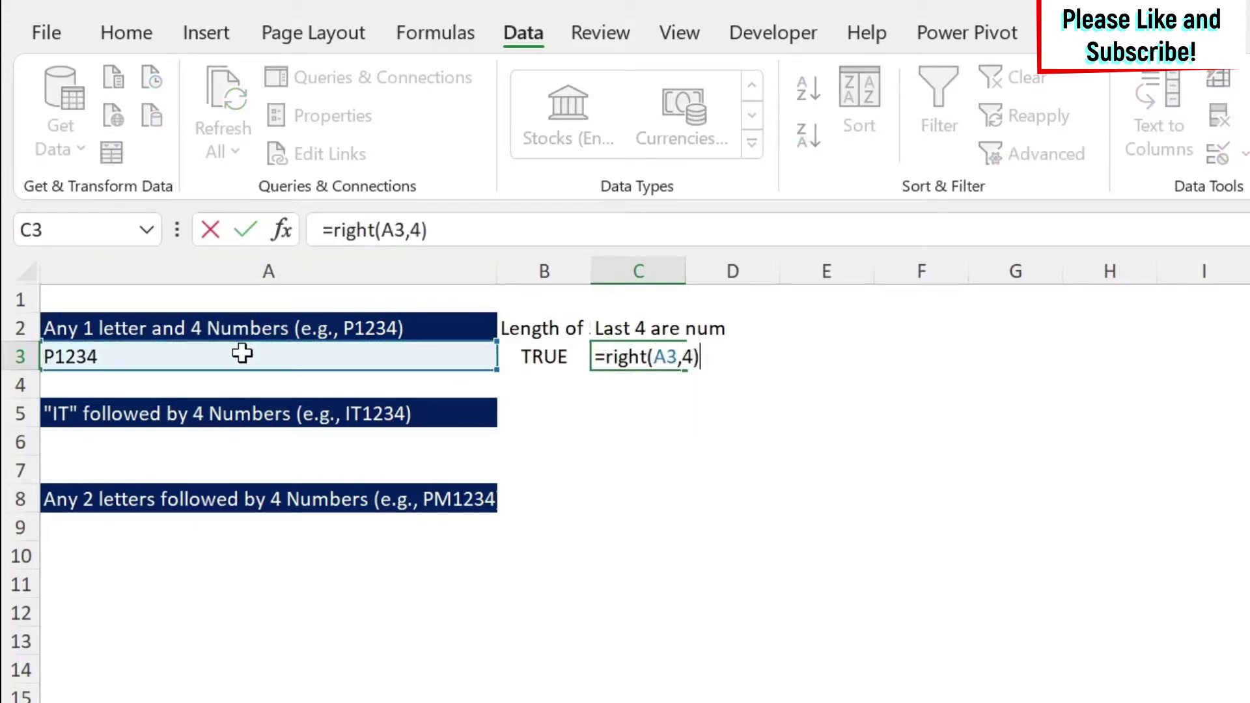
key("Return")
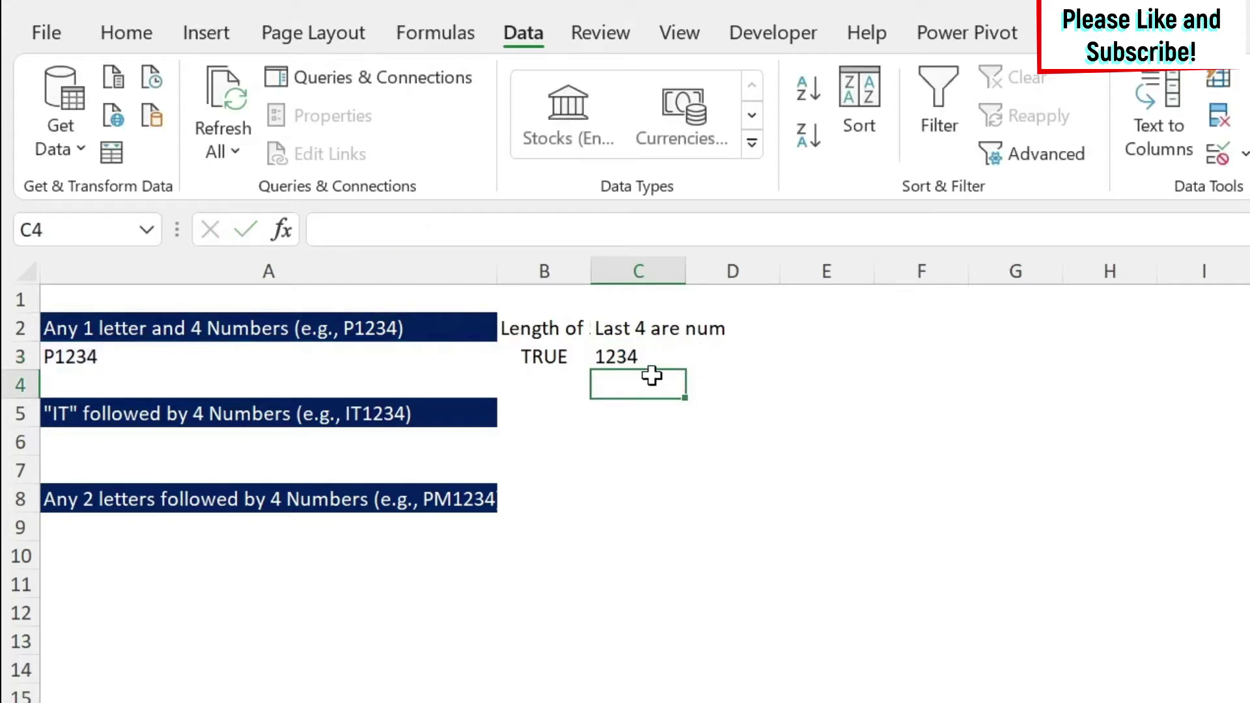
Wrap C3's formula as =ISNUMBER(RIGHT(A3,4))
left_click(638, 354)
left_click(333, 229)
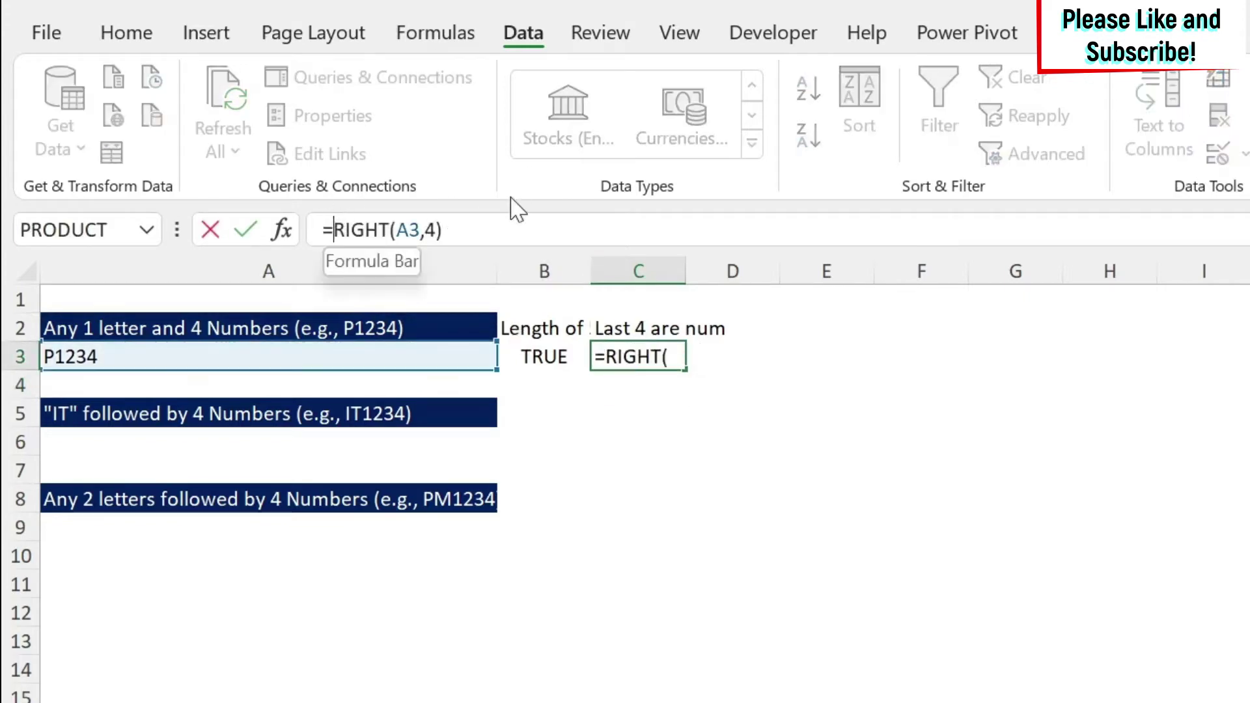
type("isnumber(")
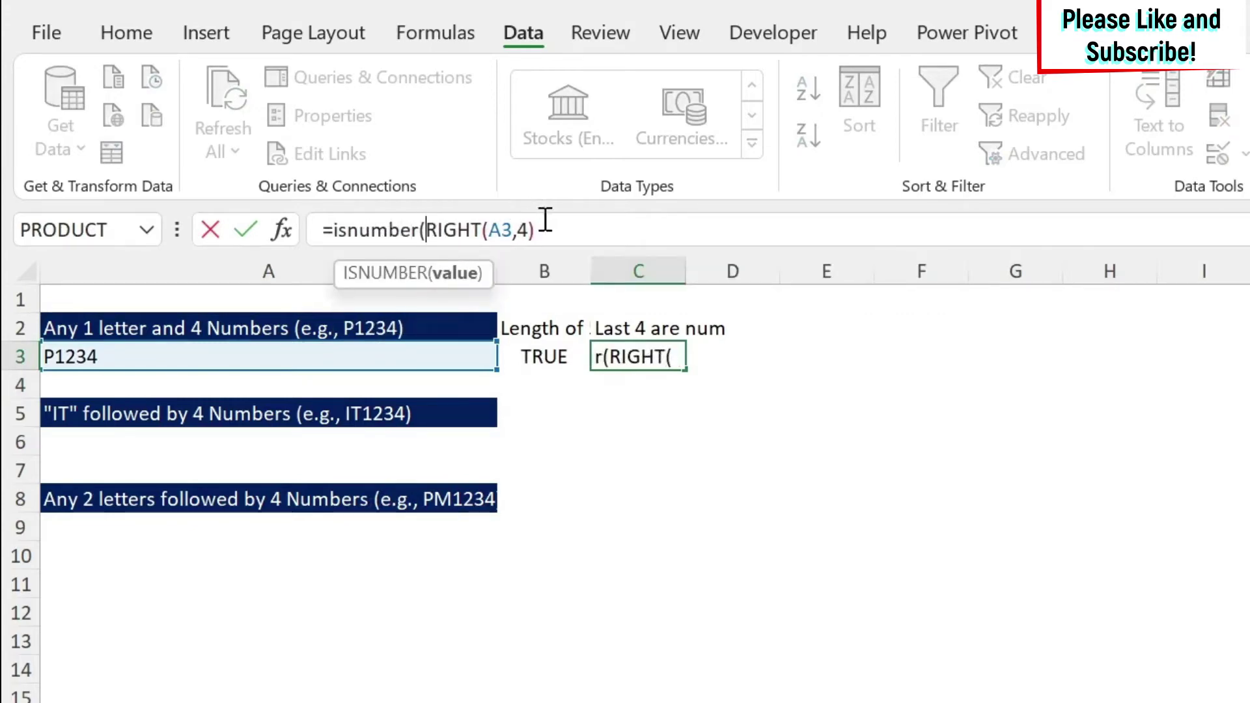
left_click(537, 229)
type(")")
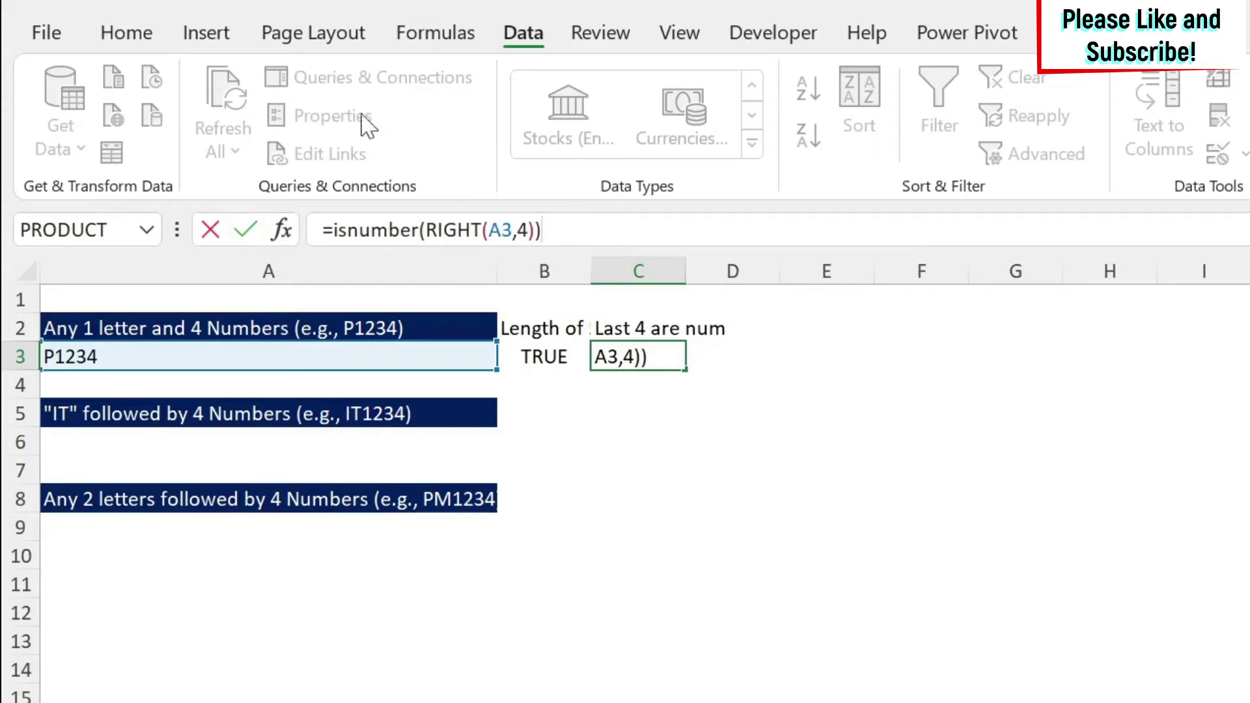
key("Return")
key("Up")
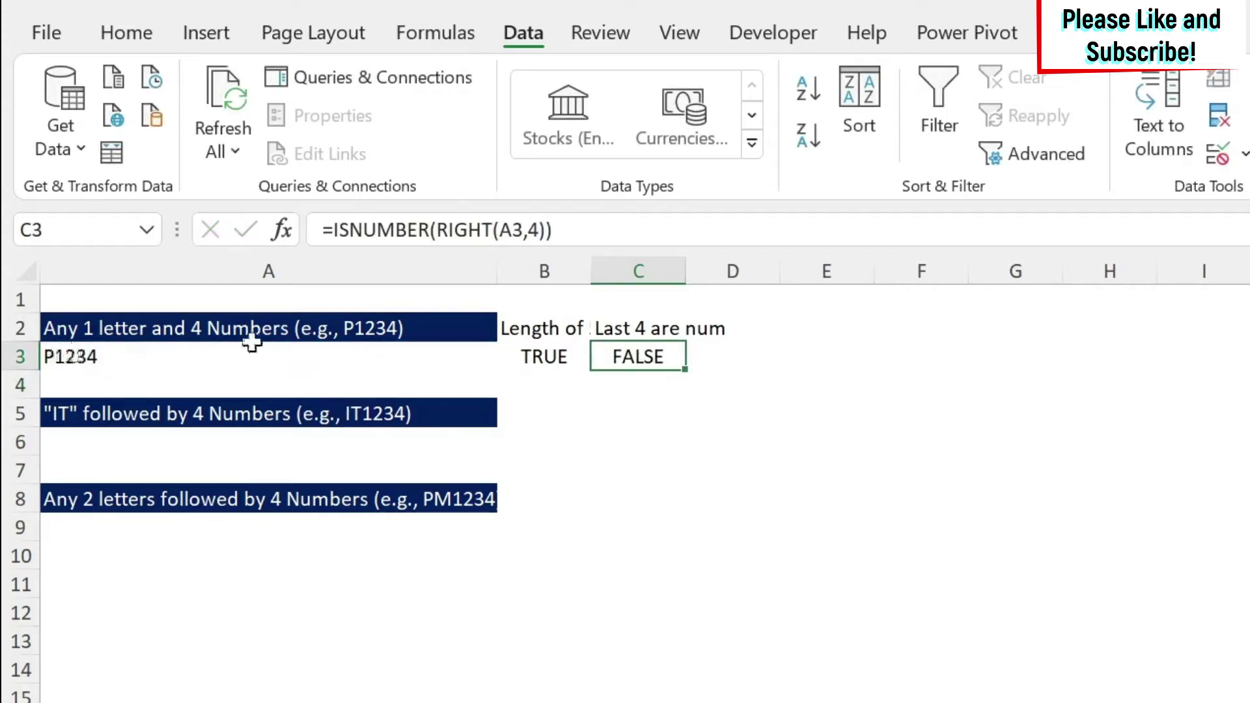
Preview RIGHT(A3,4) with F9, then change C3 to =ISNUMBER(VALUE(RIGHT(A3,4)))
left_click_drag(438, 230, 550, 229)
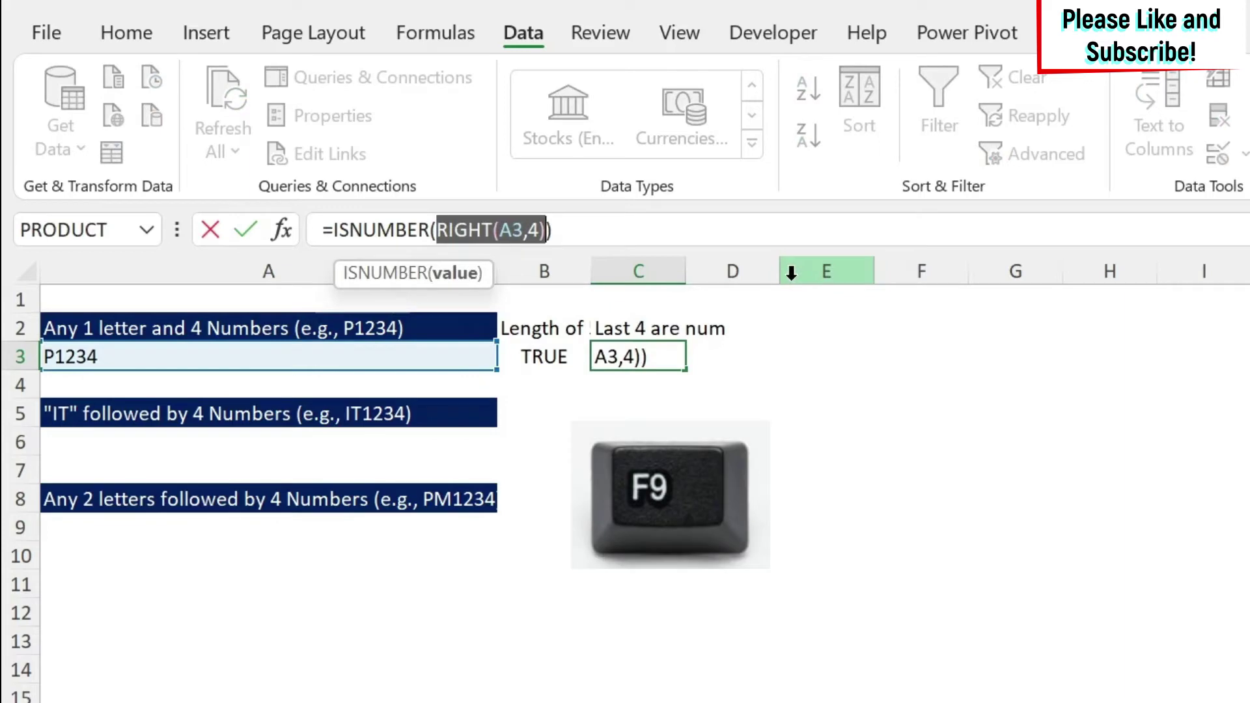
key("F9")
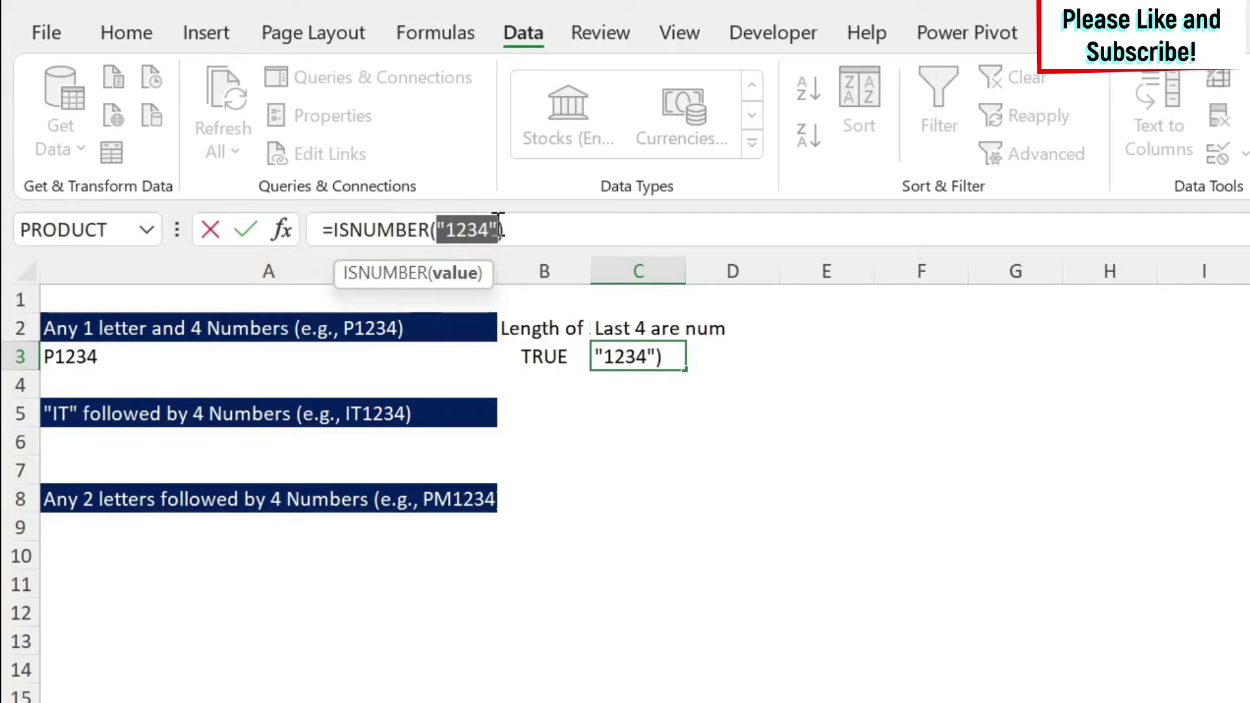
key("Escape")
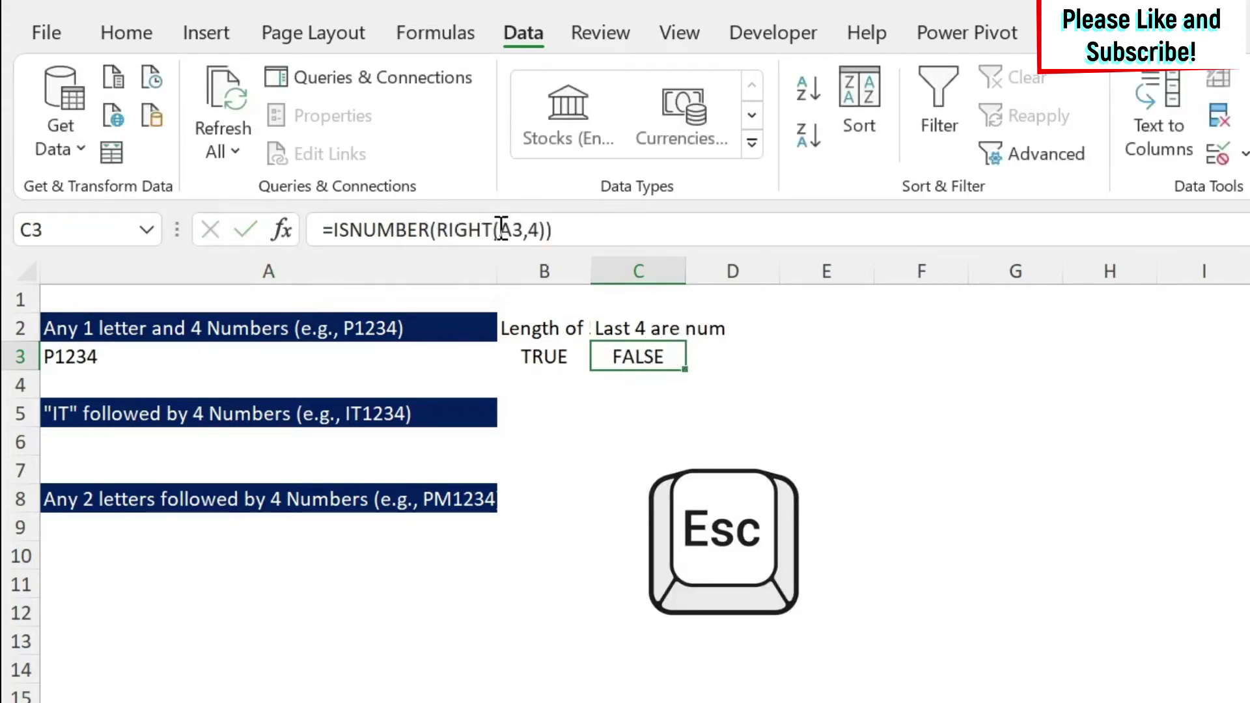
left_click(441, 232)
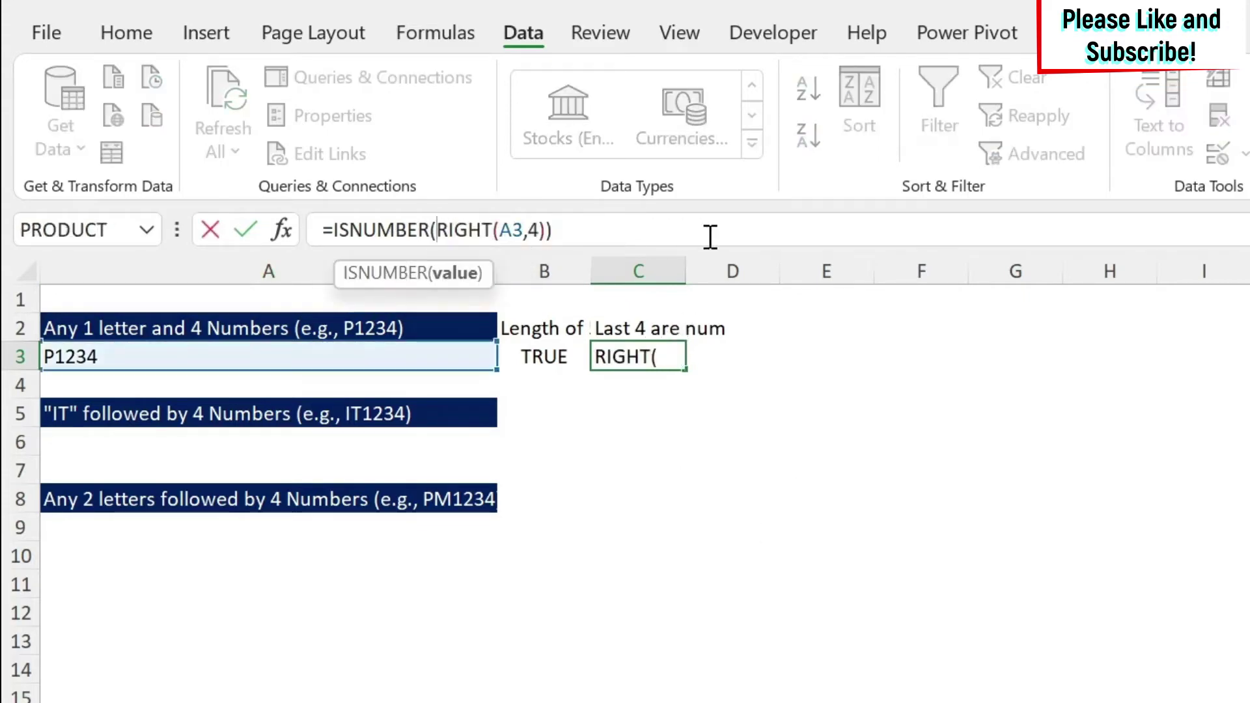
type("v")
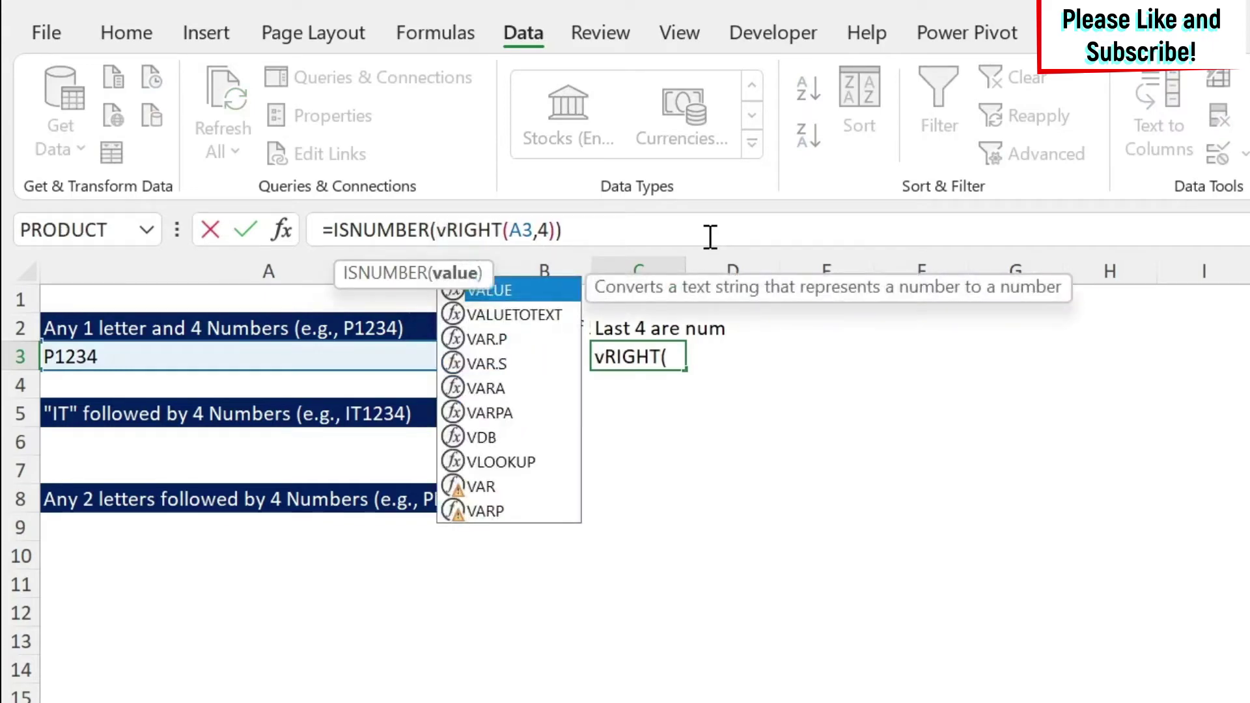
type("alue(")
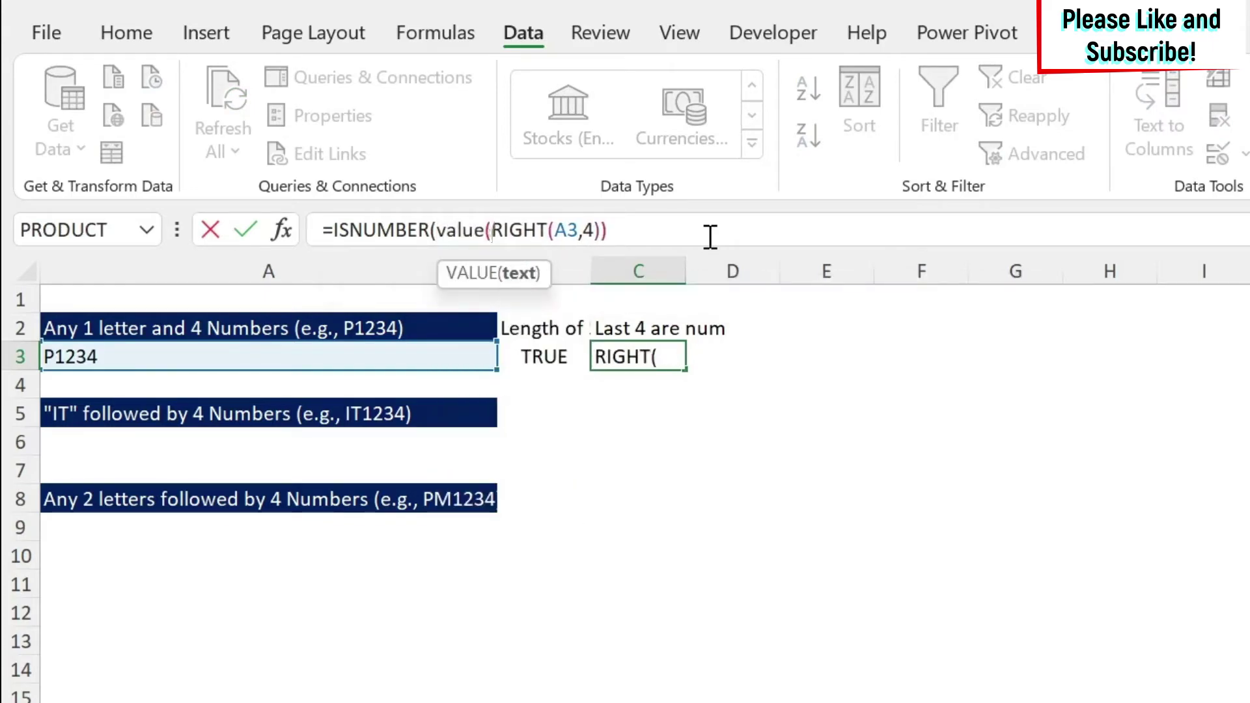
left_click(593, 230)
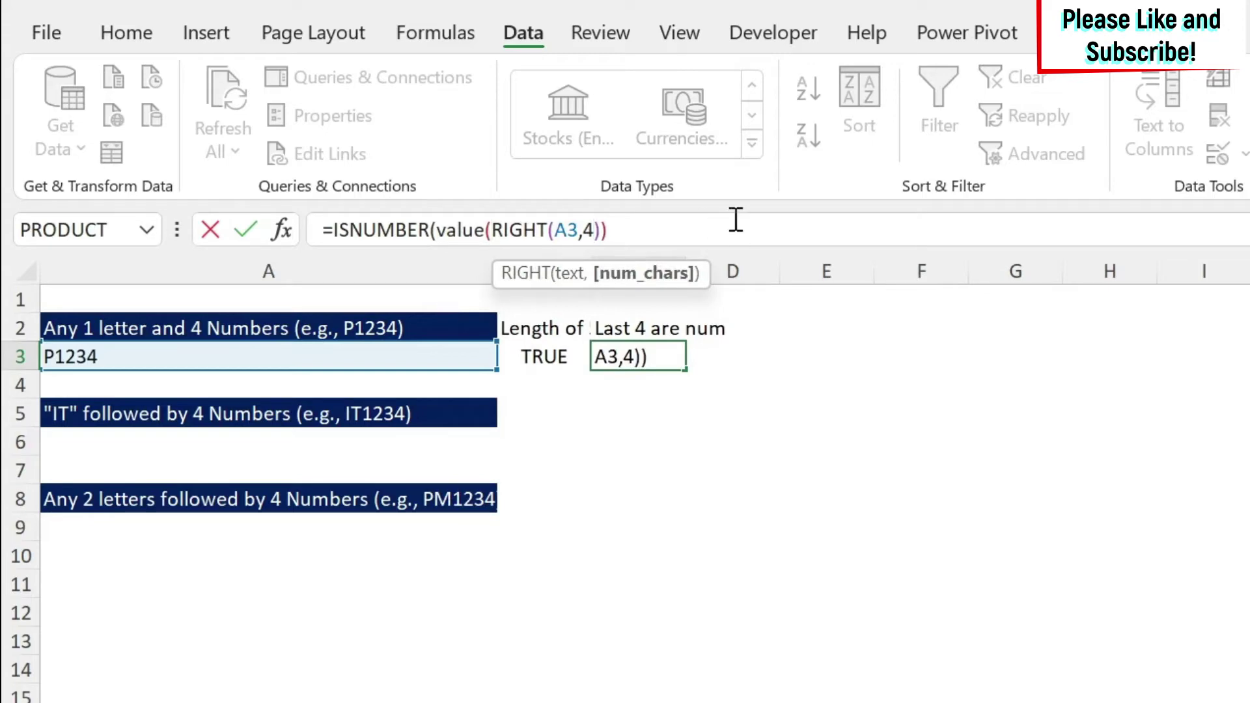
key("Right")
type(")")
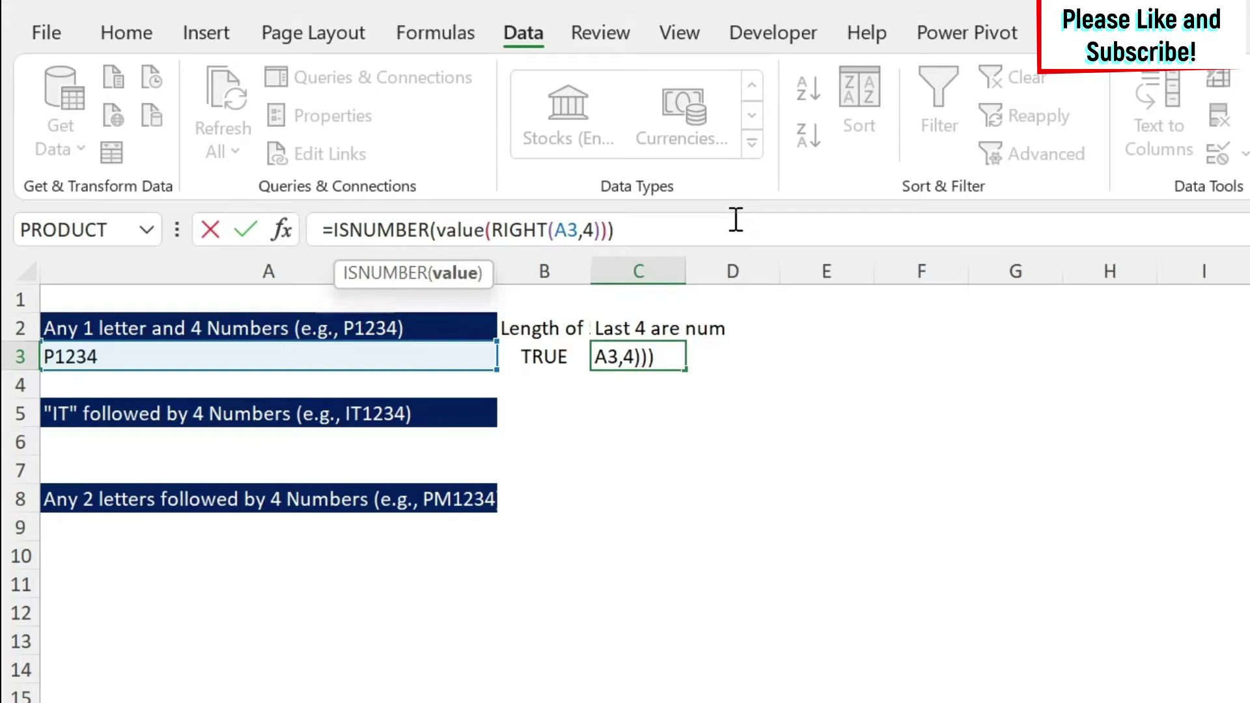
key("Return")
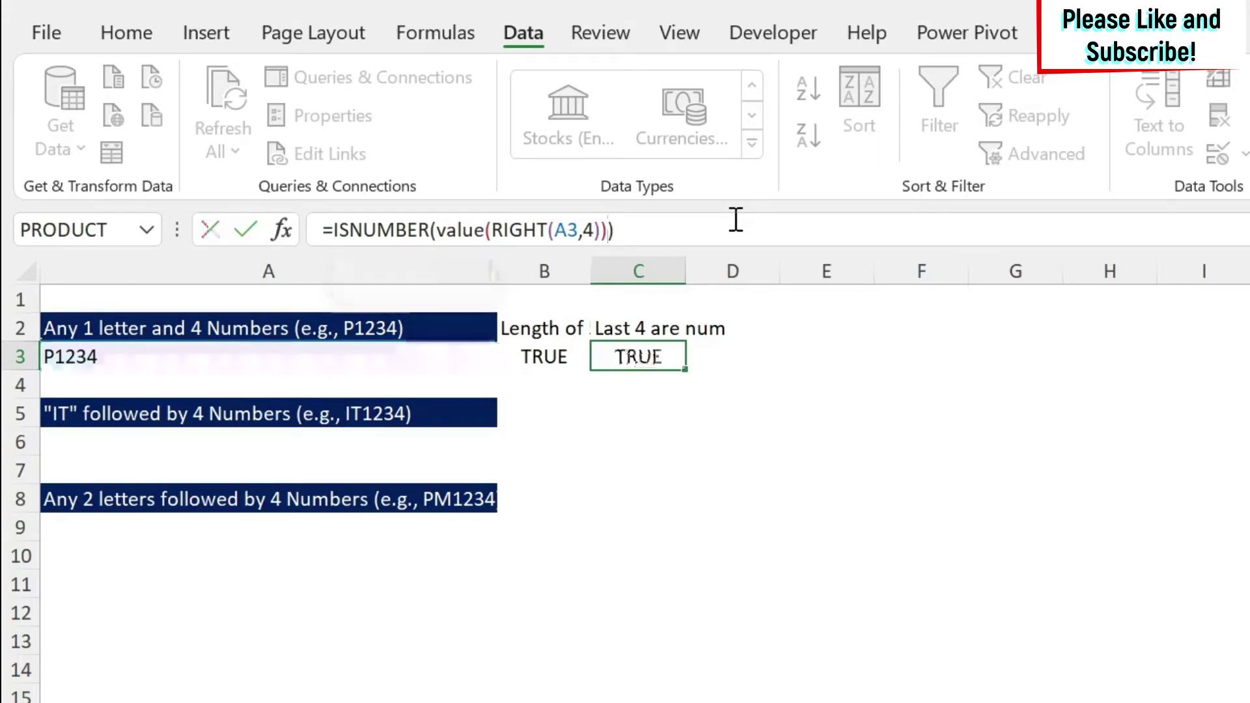
key("Up")
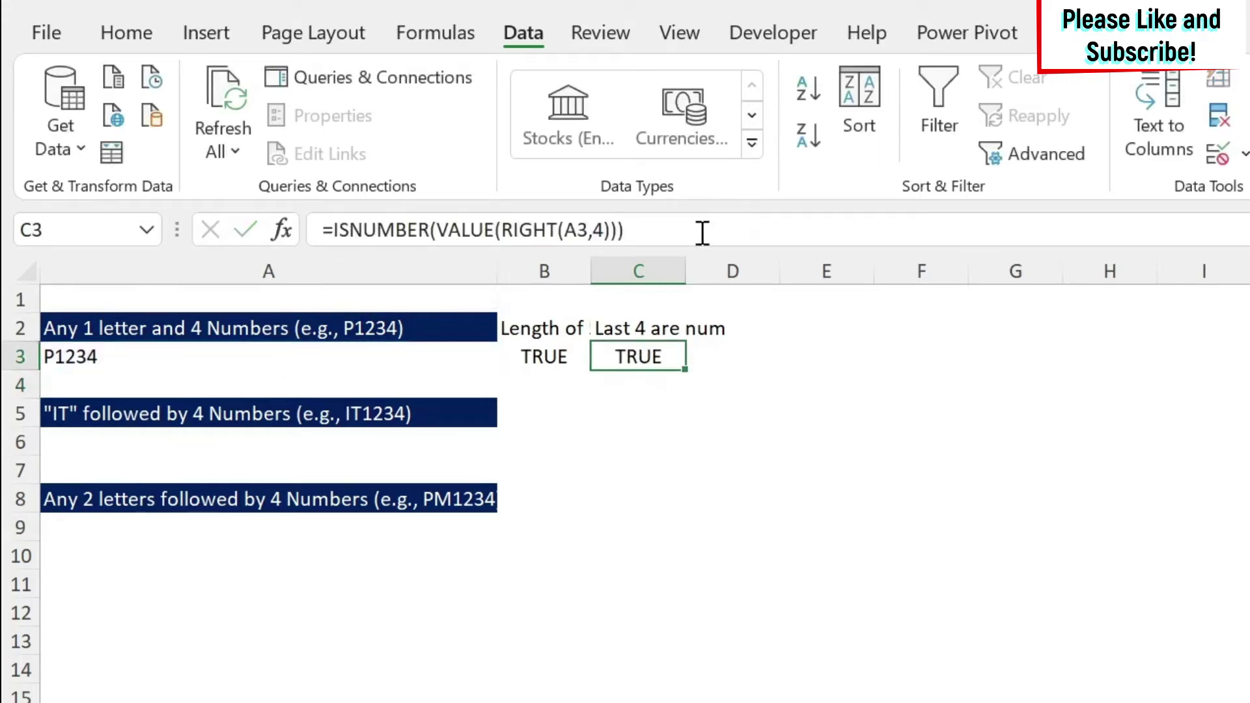
Test the check by changing A3 to P123r, then undo back to P1234
left_click(98, 349)
left_click_drag(382, 228, 371, 230)
type("r")
key("Return")
key("Up")
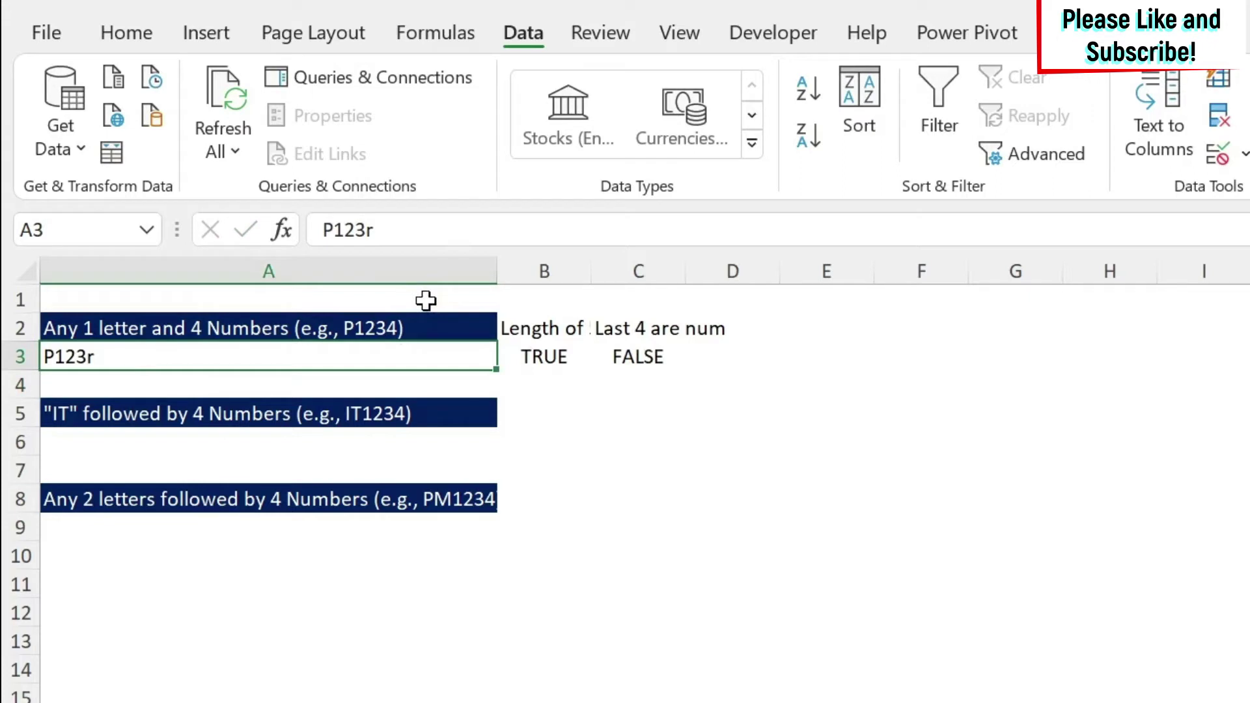
key("ctrl+z")
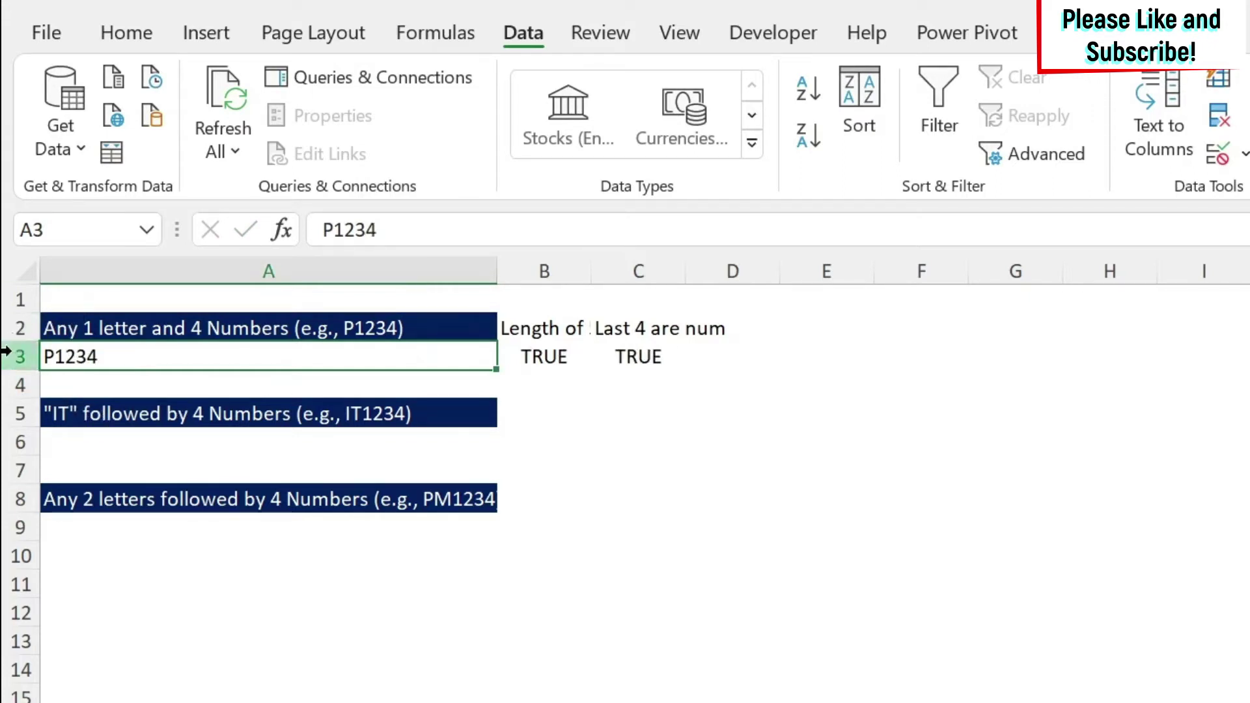
Copy C3's =ISNUMBER(VALUE(RIGHT(A3,4))) formula text and start a formula in D3
left_click(640, 359)
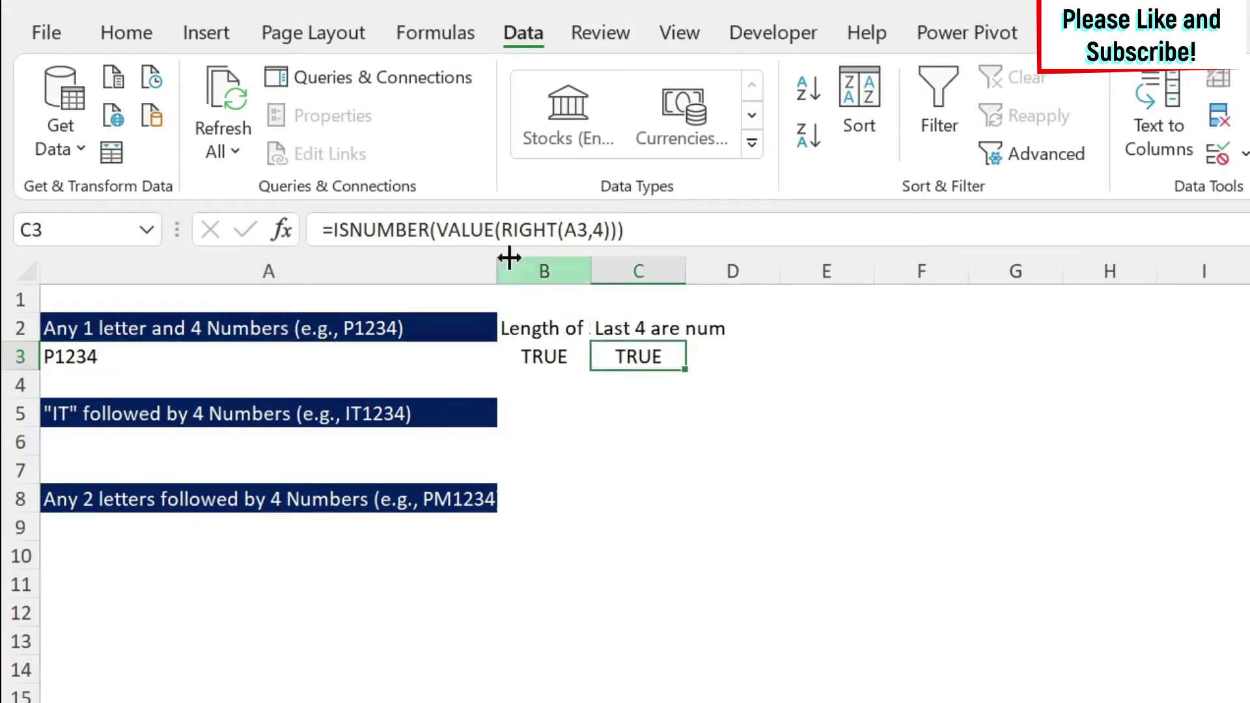
left_click_drag(324, 229, 694, 228)
key("ctrl+c")
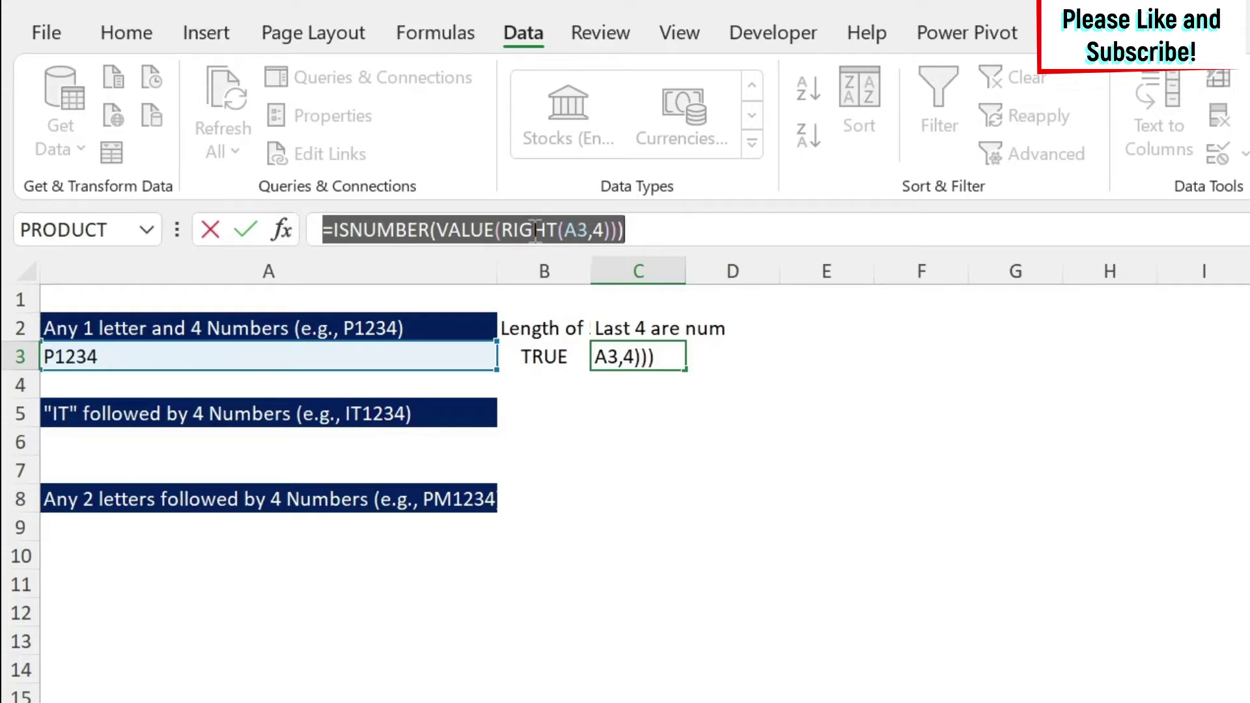
key("Escape")
left_click(720, 355)
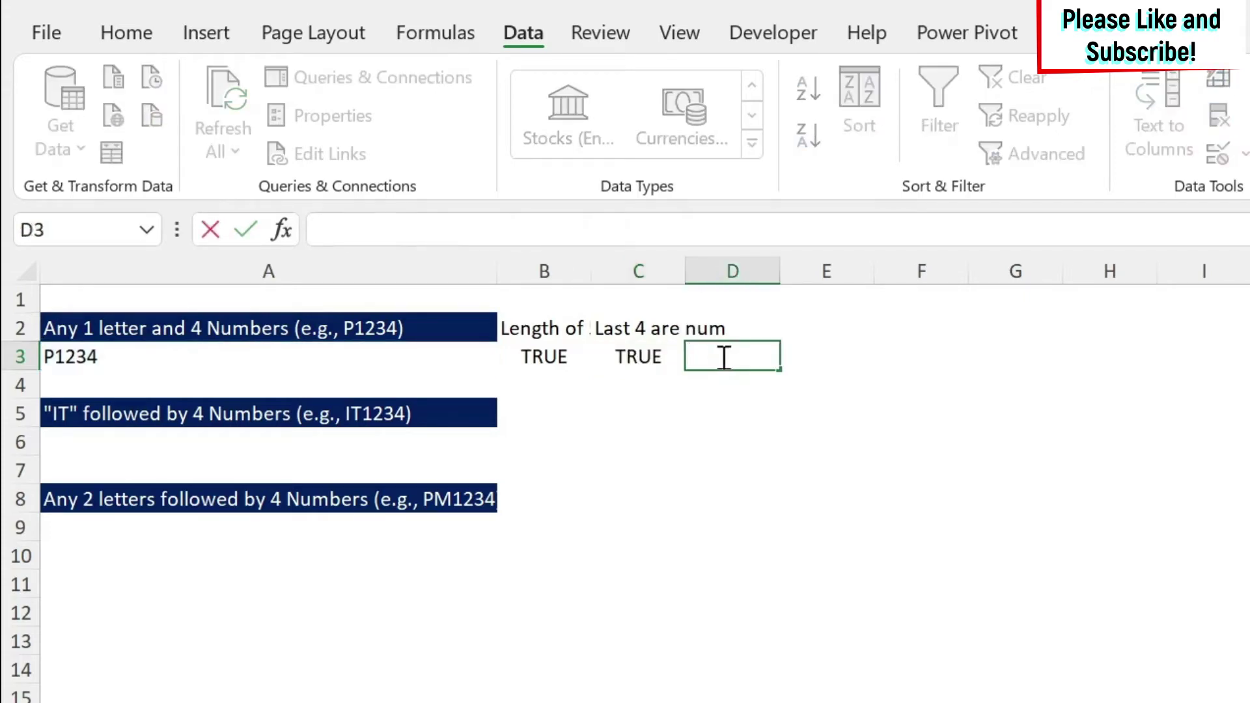
left_click(413, 230)
Paste the copied formula into D3 and label D2 'First is letter'
key("ctrl+v")
key("shift+Return")
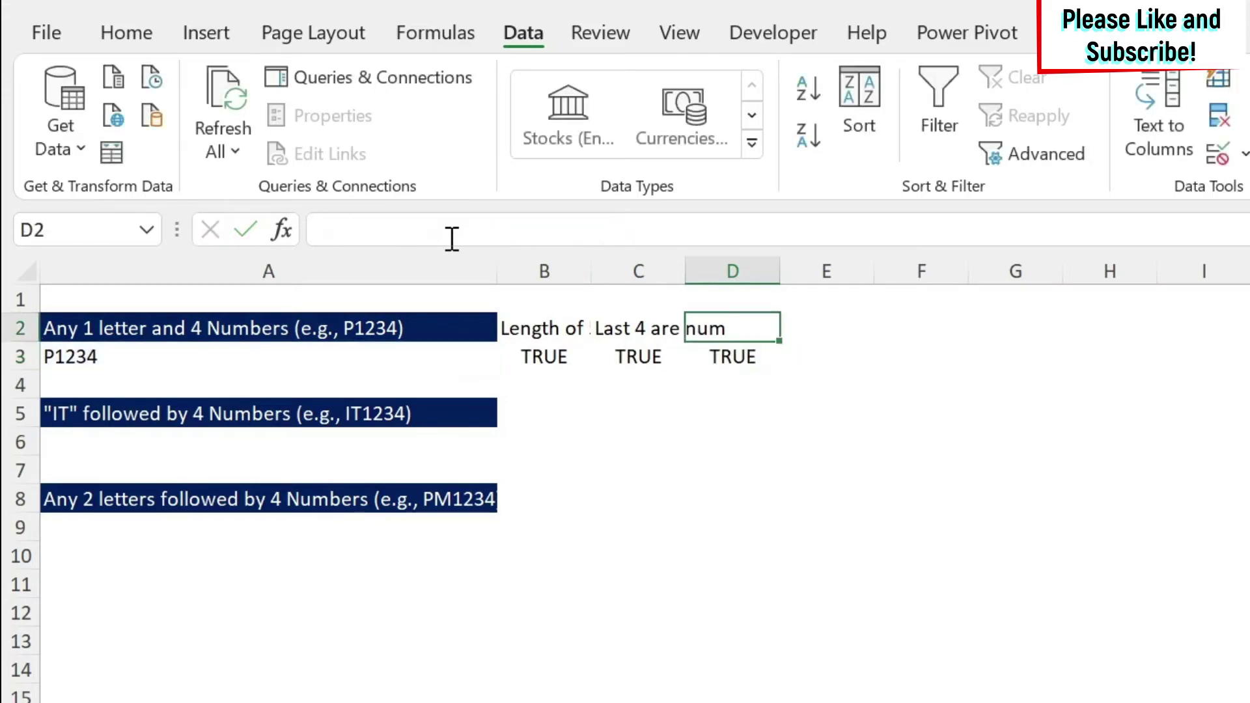
type("First is letter")
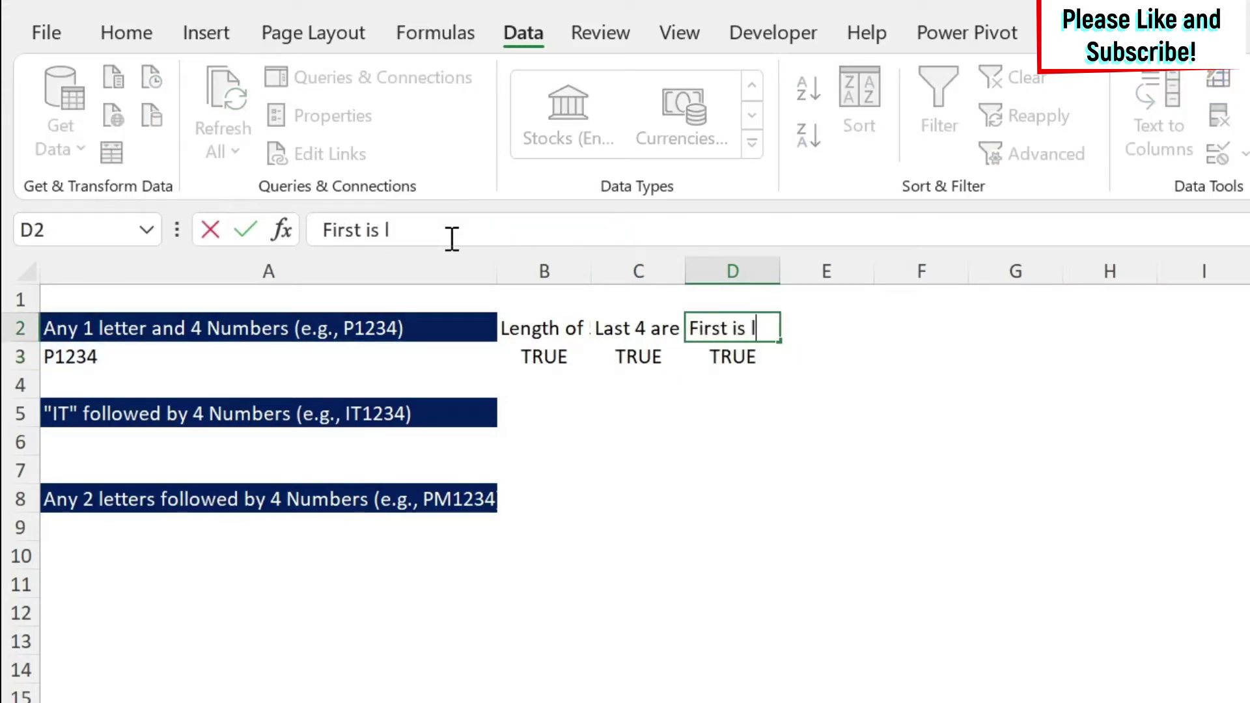
key("Return")
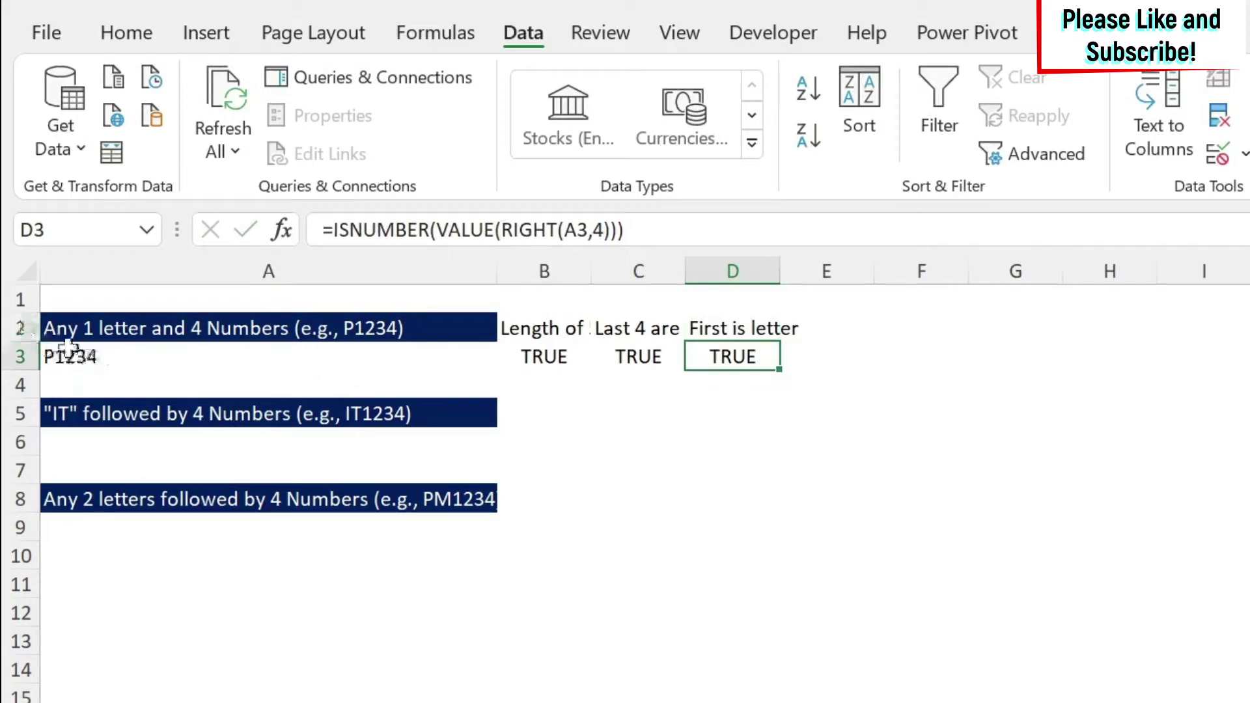
Change D3's formula from RIGHT(A3,4) to LEFT(A3,1)
double_click(531, 225)
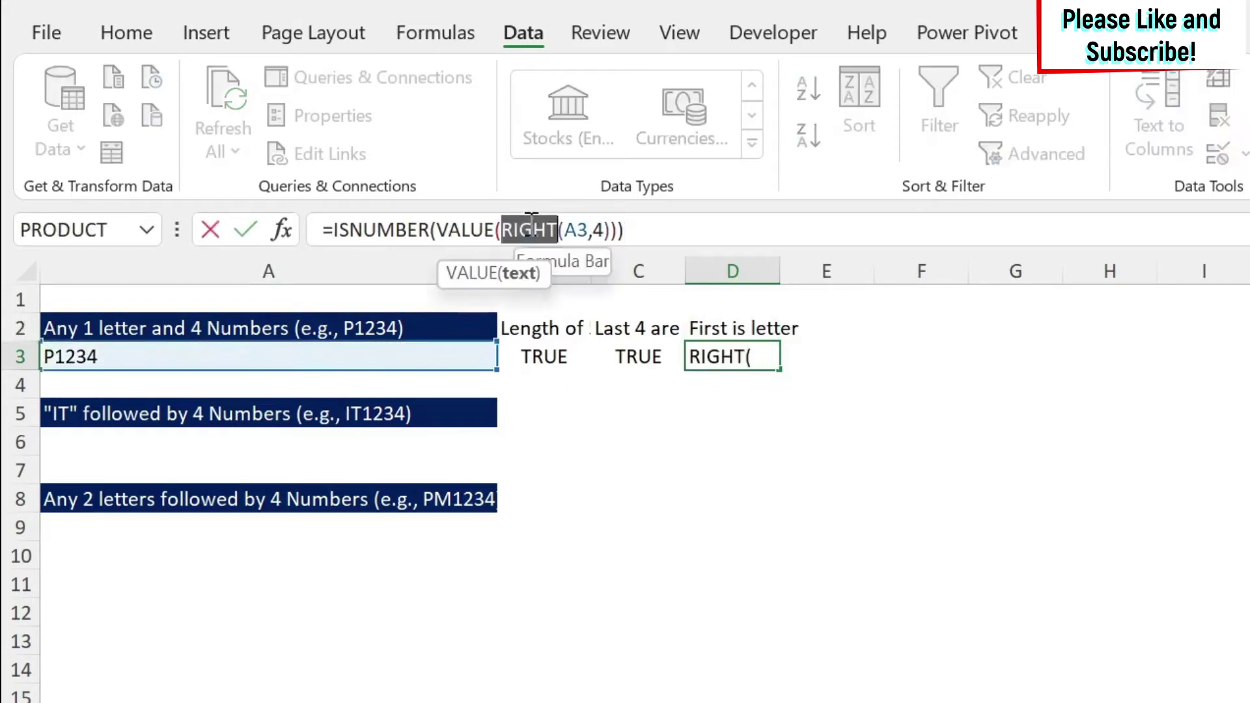
type("left")
key("Right")
key("Right")
key("Right")
key("Right")
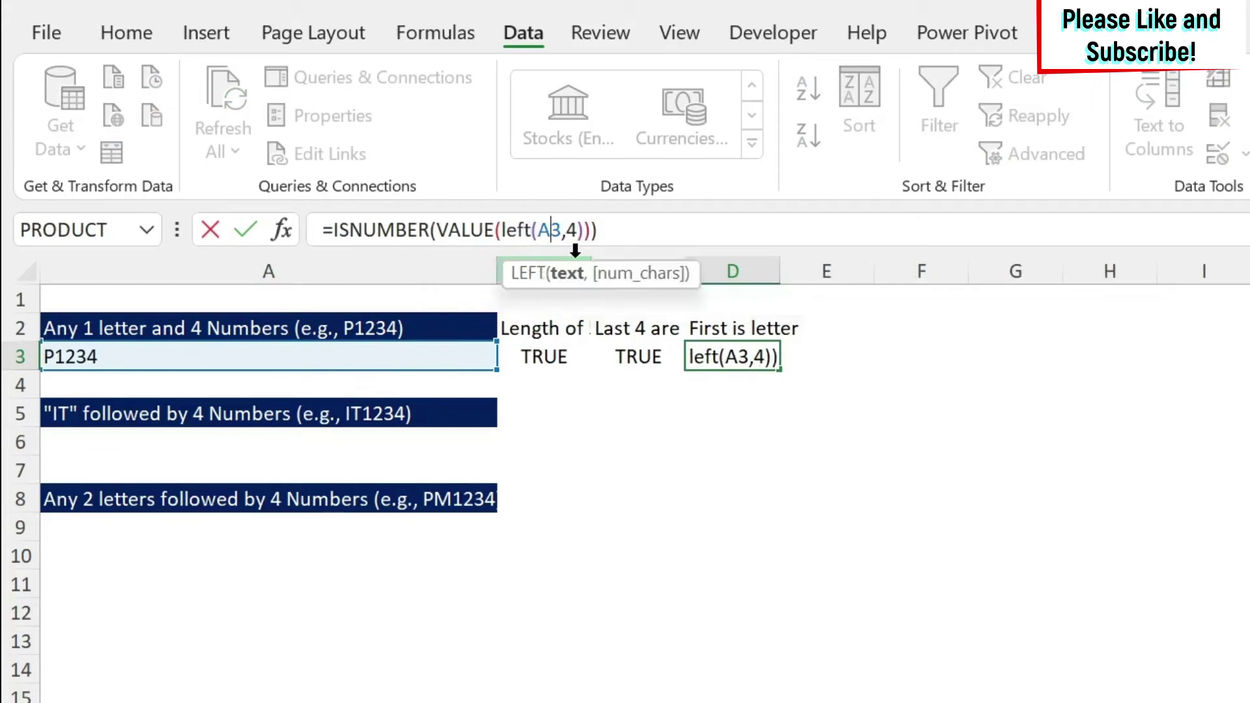
key("shift+Right")
type("1")
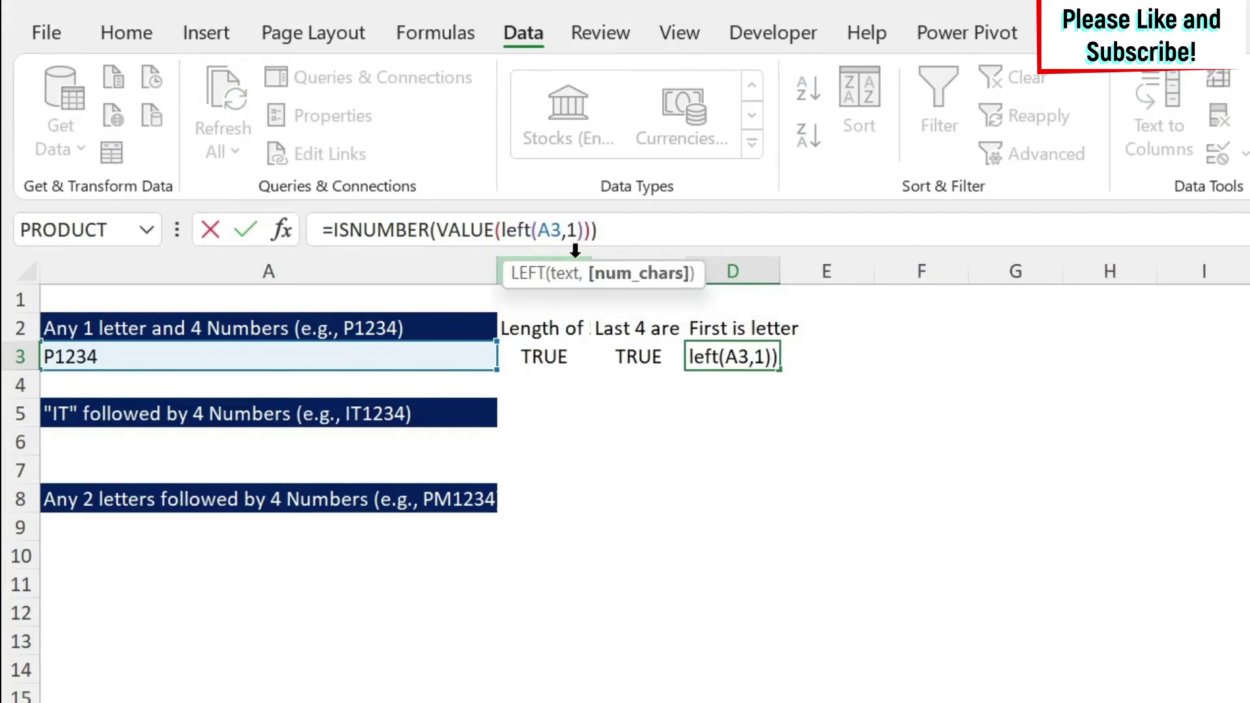
key("Return")
key("Up")
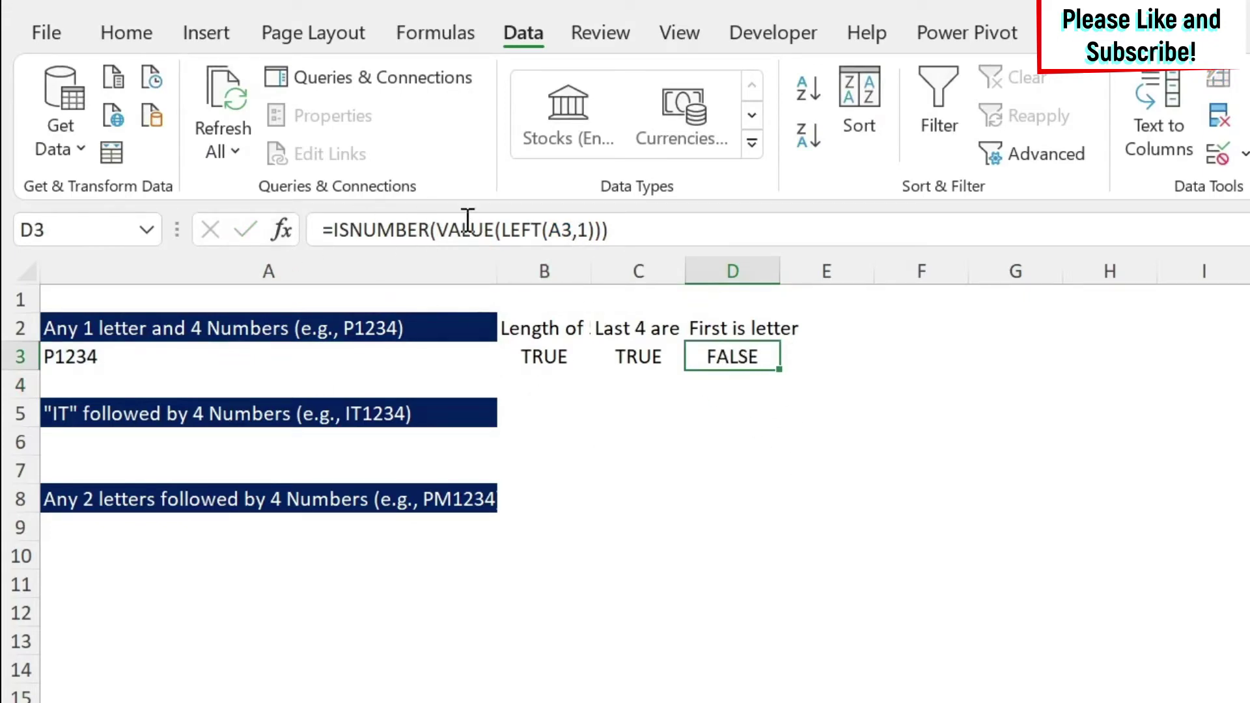
Wrap D3's formula in NOT so it returns TRUE for a leading letter
left_click(329, 229)
type("not(")
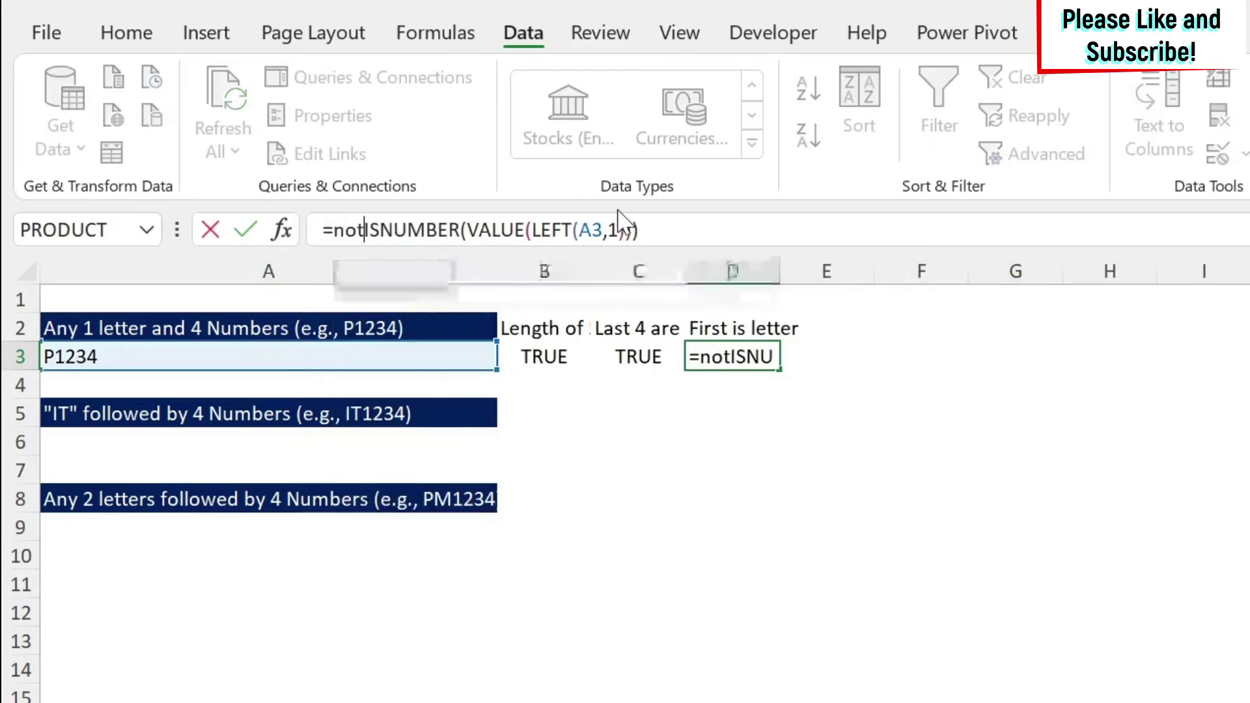
left_click(662, 228)
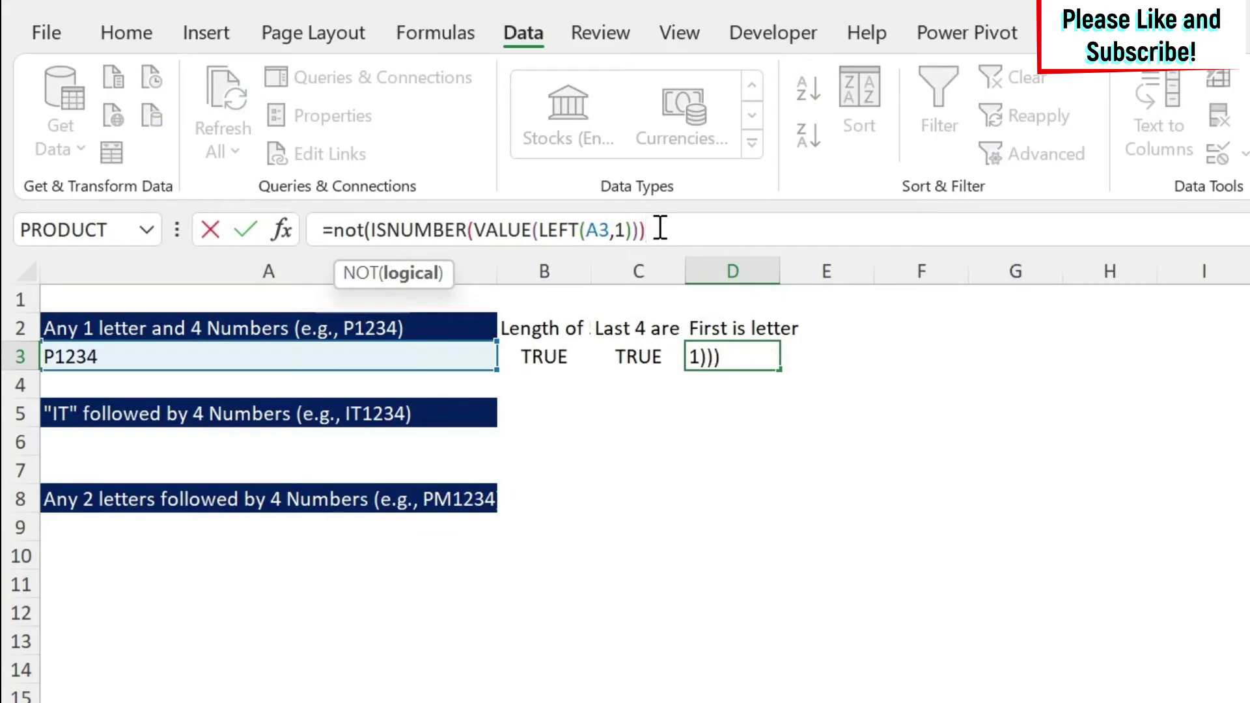
type(")")
key("Return")
key("Up")
key("Left")
key("Left")
key("Left")
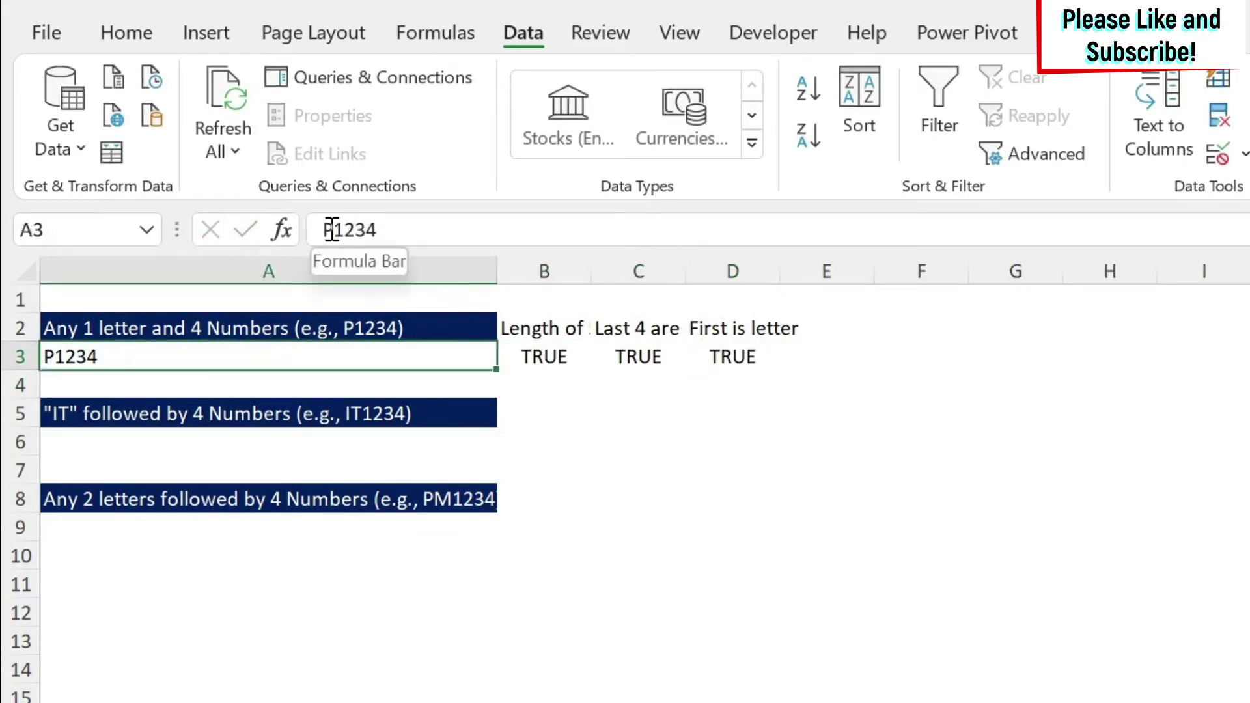
Test A3 with the all-digit ID 11234 so the First is letter check shows FALSE
left_click_drag(332, 230, 323, 229)
type("1")
key("Return")
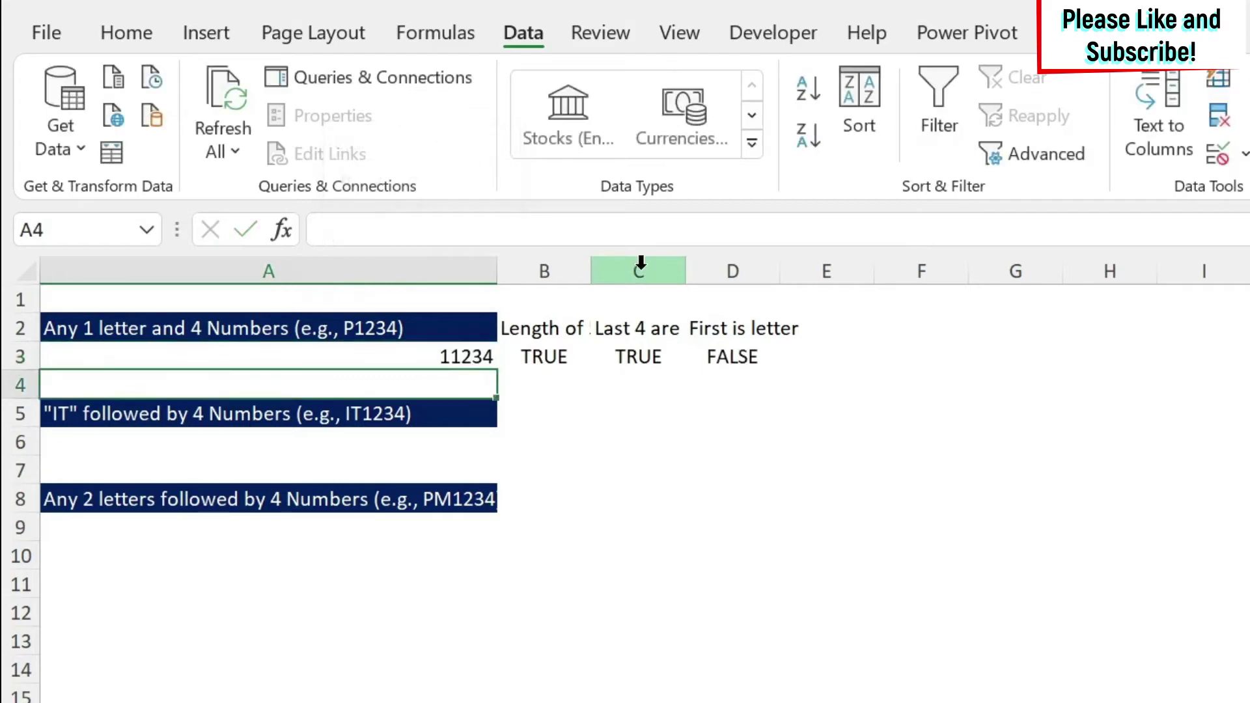
key("Up")
key("Right")
key("Right")
key("Right")
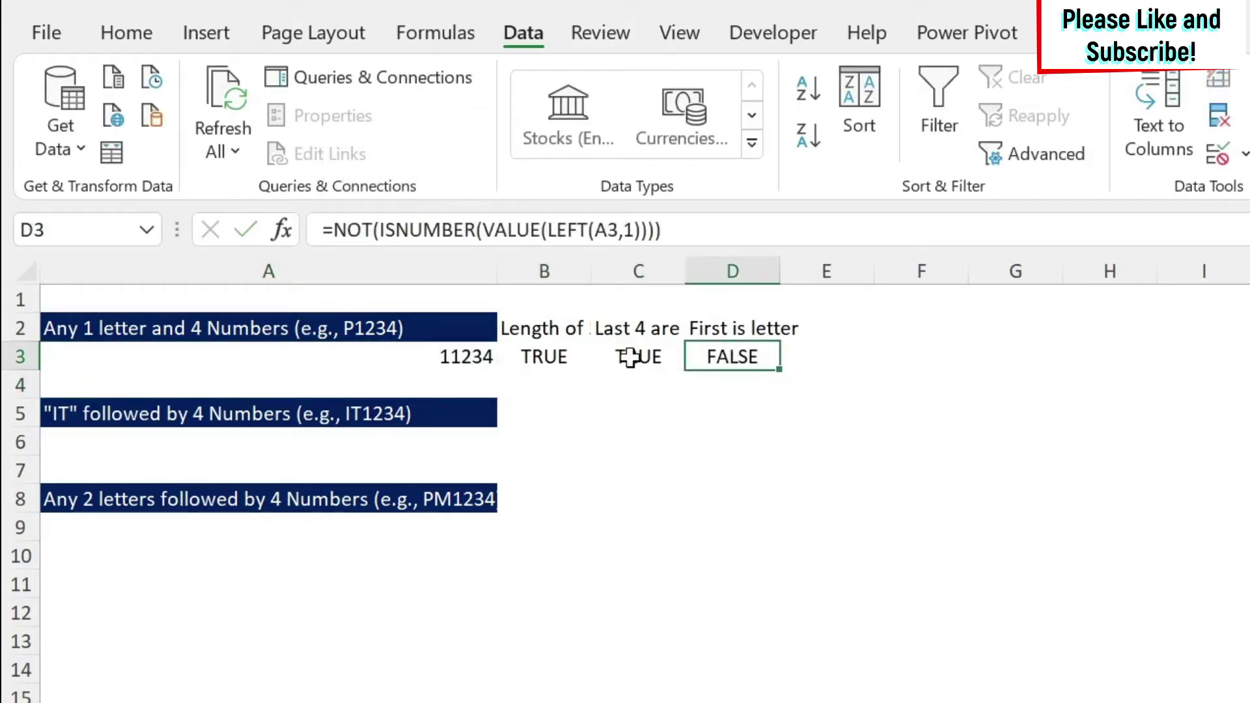
Restore A3 to P1234 so all three checks return TRUE
left_click(259, 357)
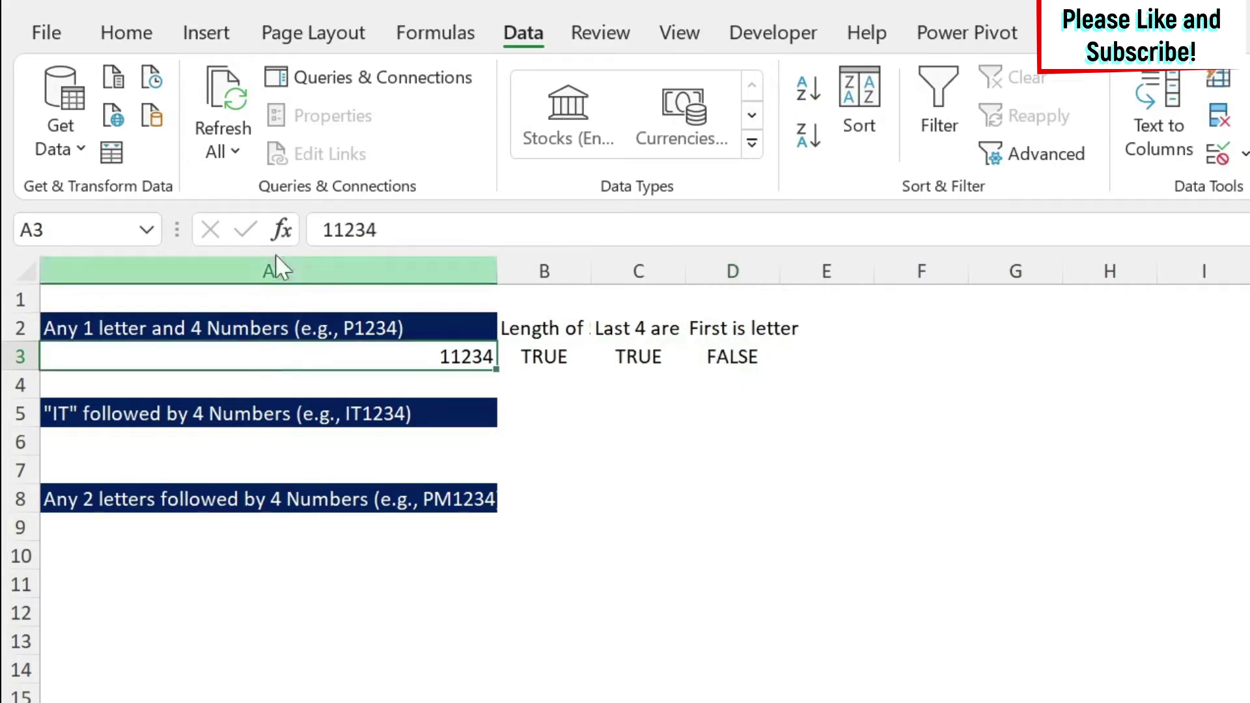
left_click_drag(324, 230, 334, 231)
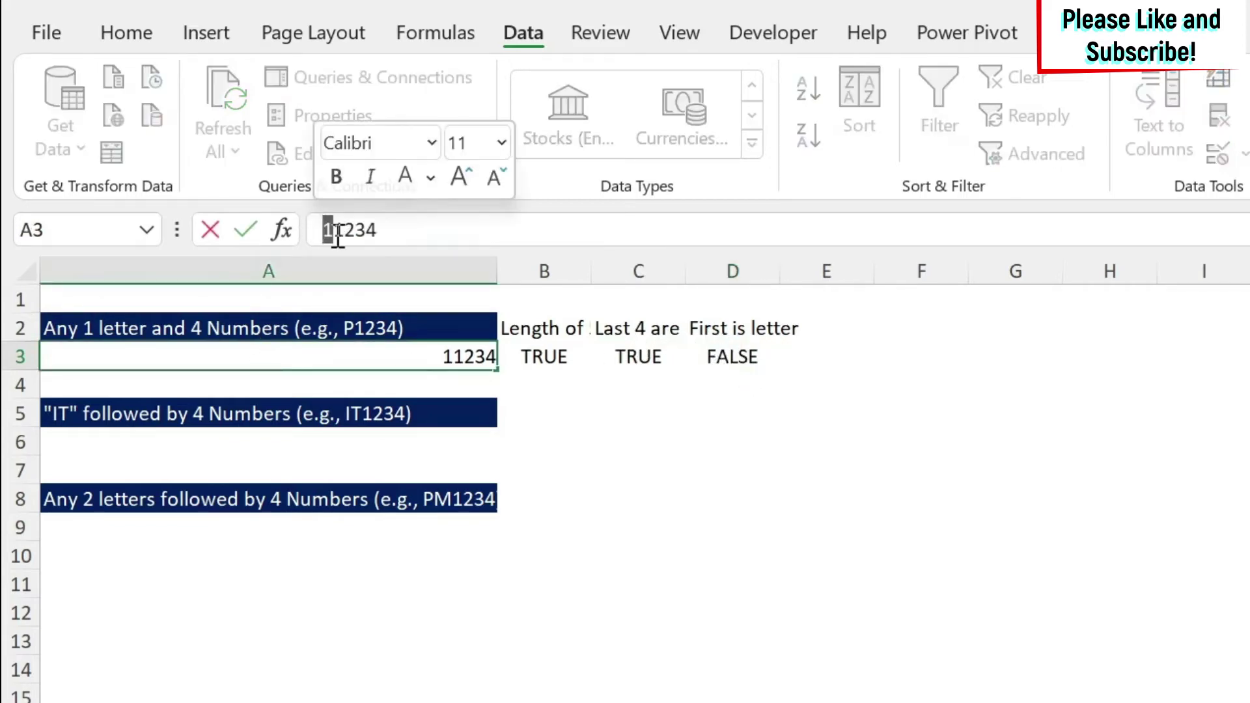
type("P")
key("Return")
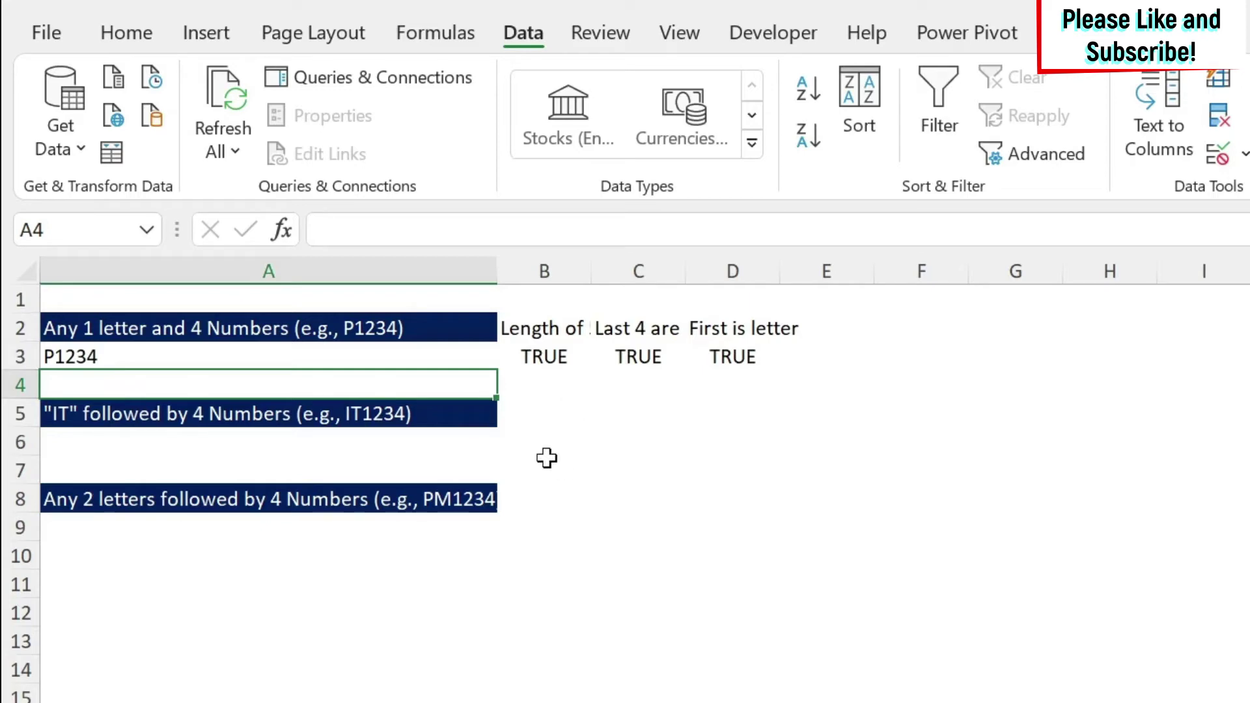
left_click(126, 33)
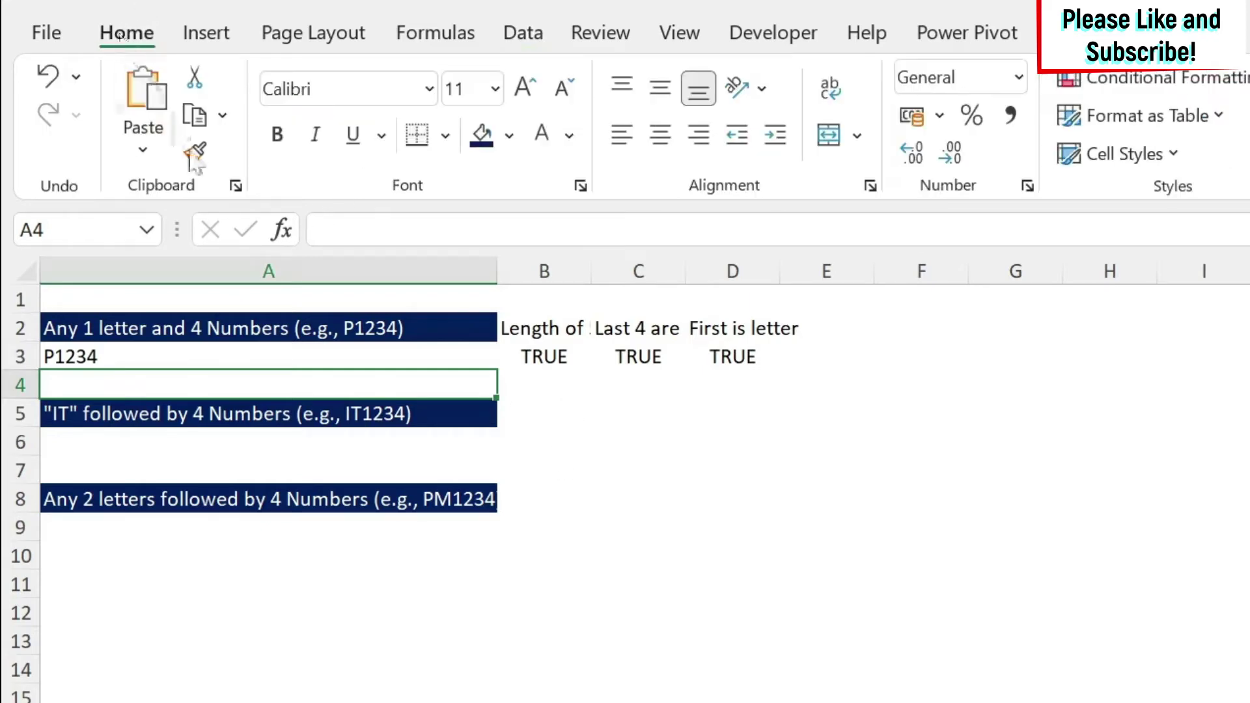
Clear the clipboard history and copy LEN(A3)=5 from B3's formula
left_click(237, 187)
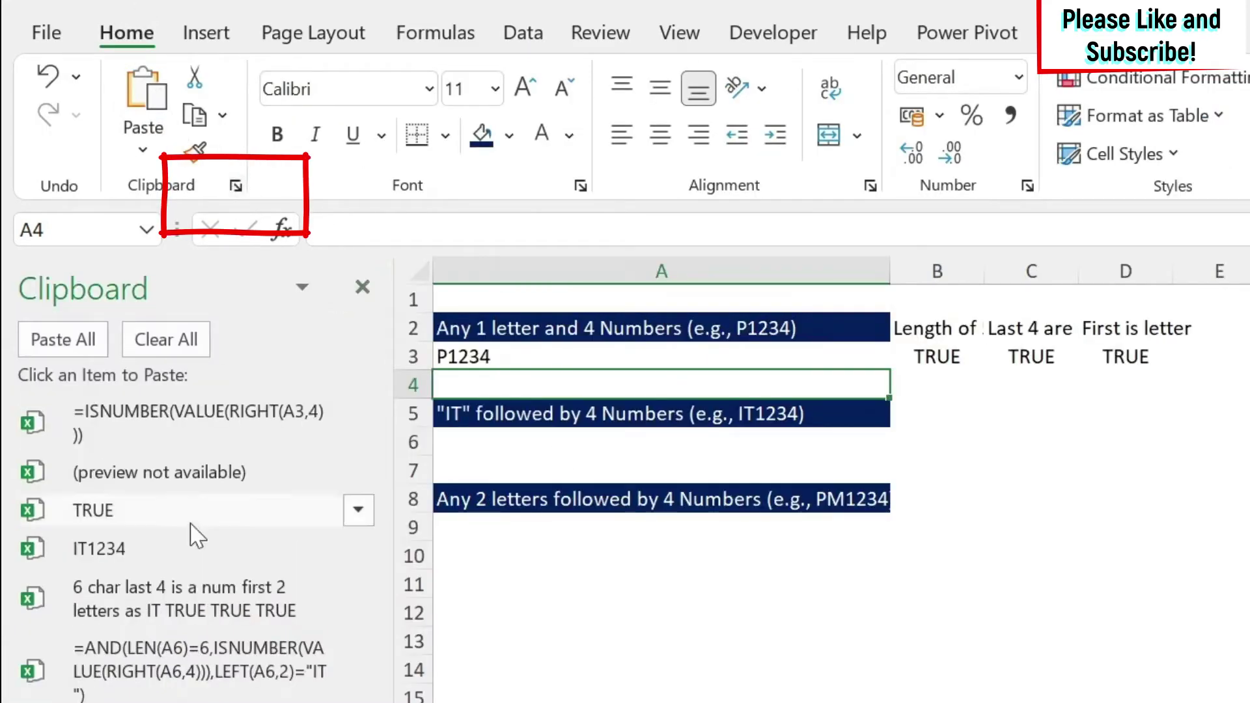
left_click(162, 352)
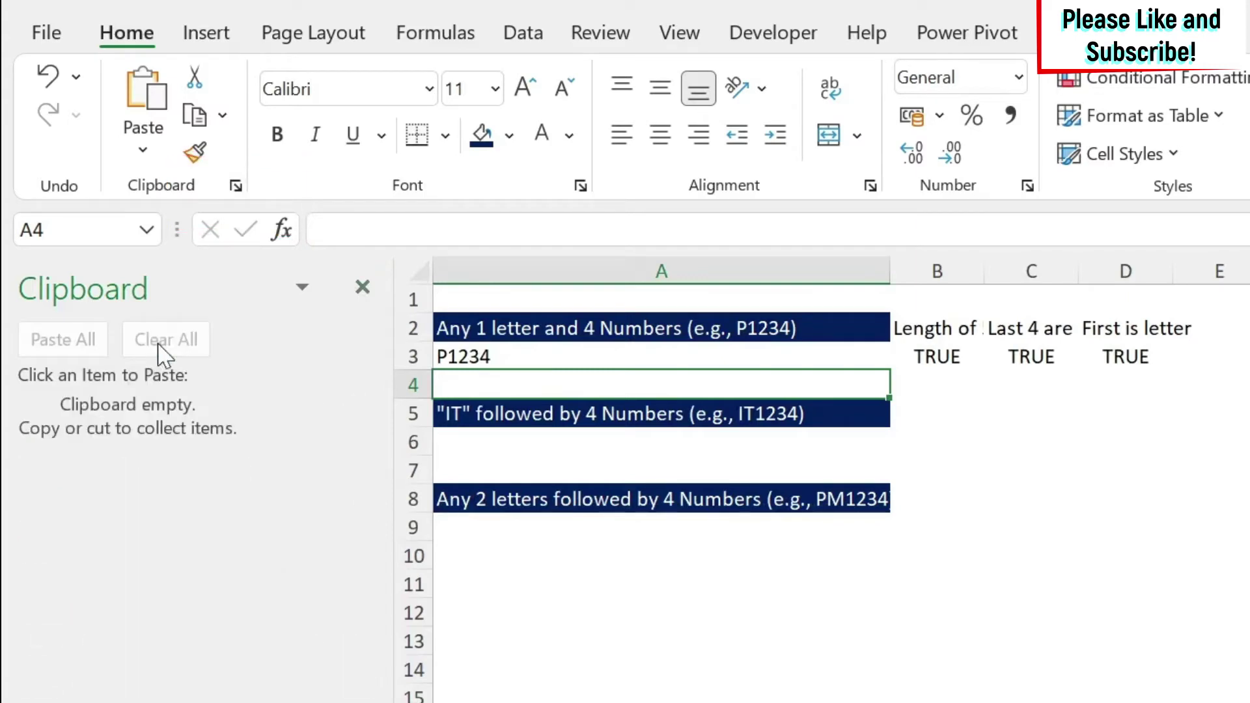
left_click(956, 352)
left_click_drag(333, 229, 505, 229)
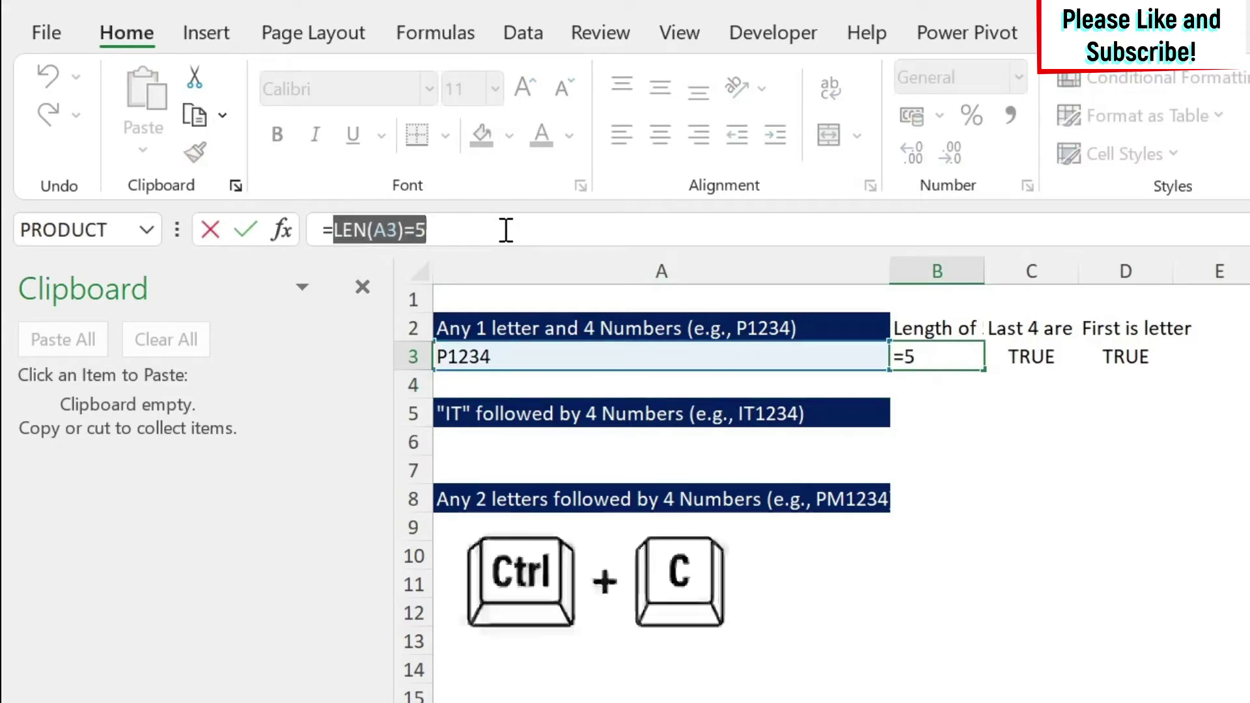
key("ctrl+c")
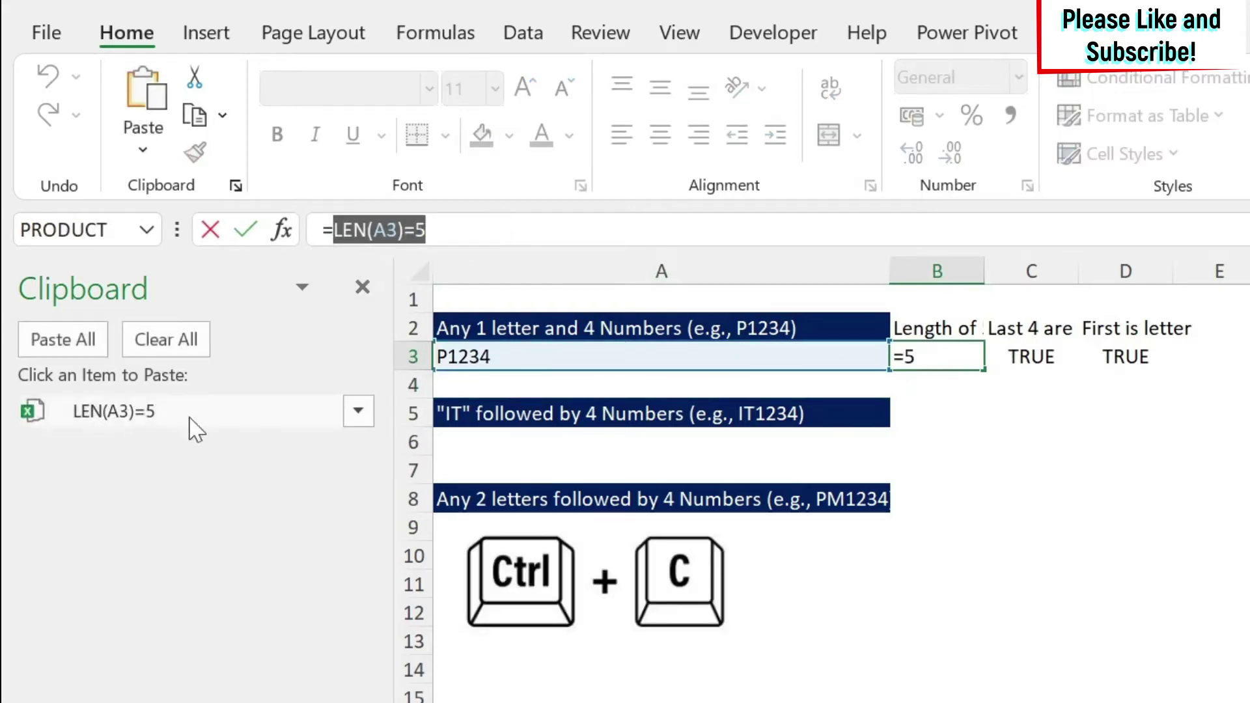
key("Escape")
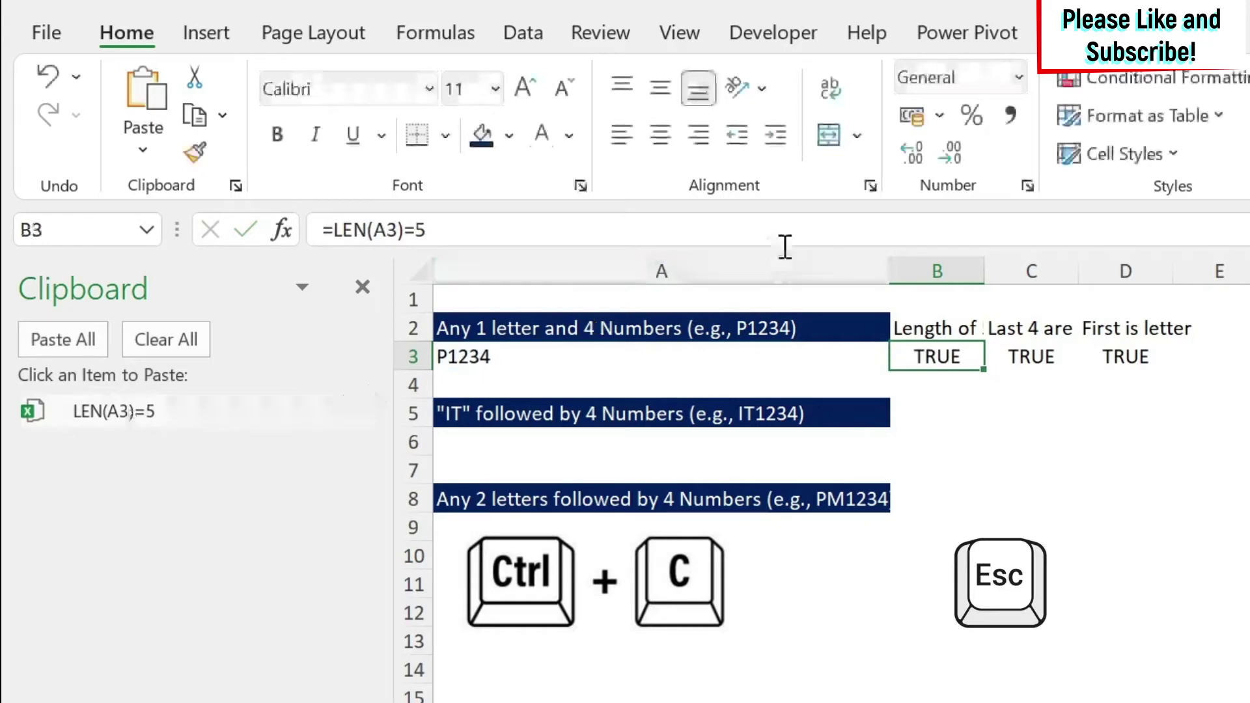
Copy C3's last-four-digits and D3's first-letter formulas into the clipboard history
key("Right")
left_click_drag(333, 230, 771, 231)
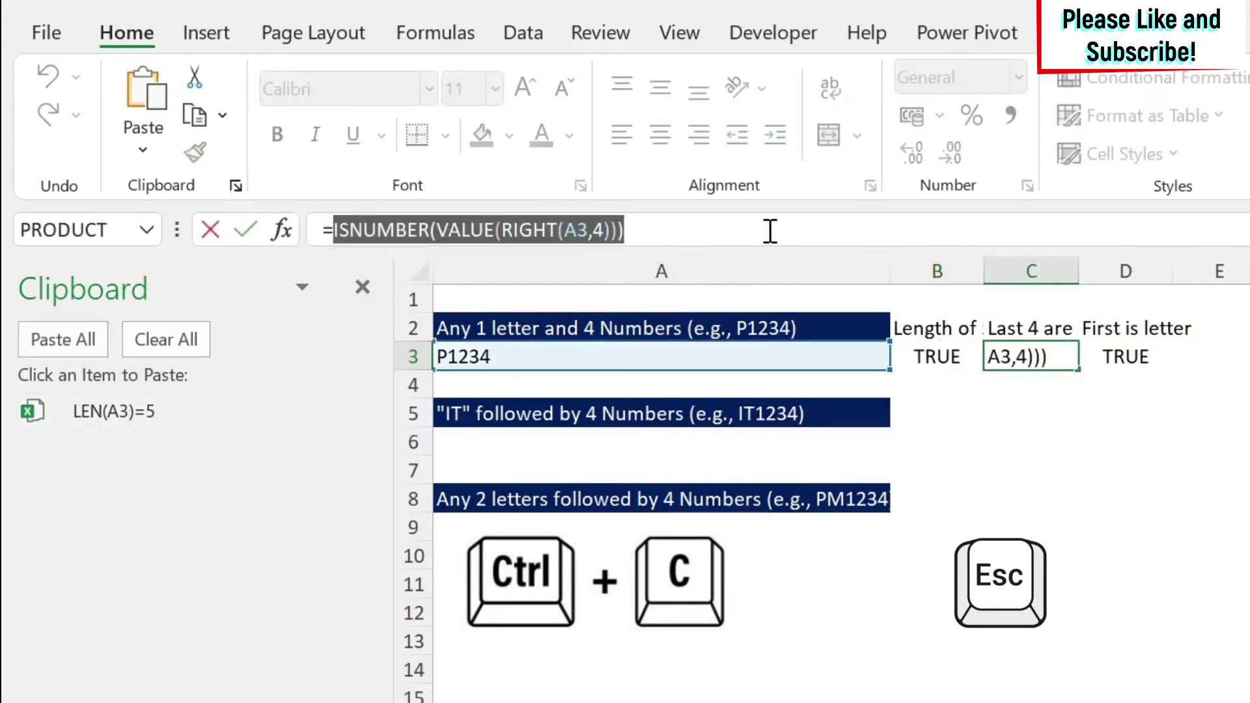
key("ctrl+c")
key("Escape")
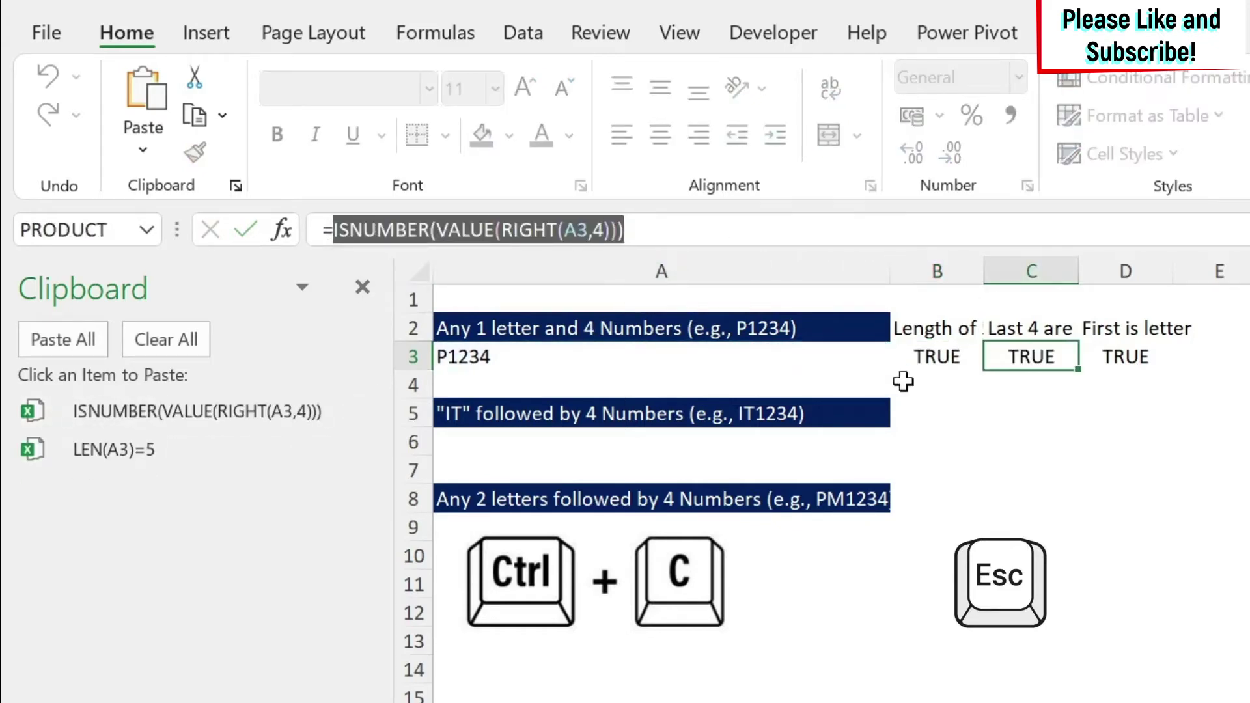
left_click(1133, 357)
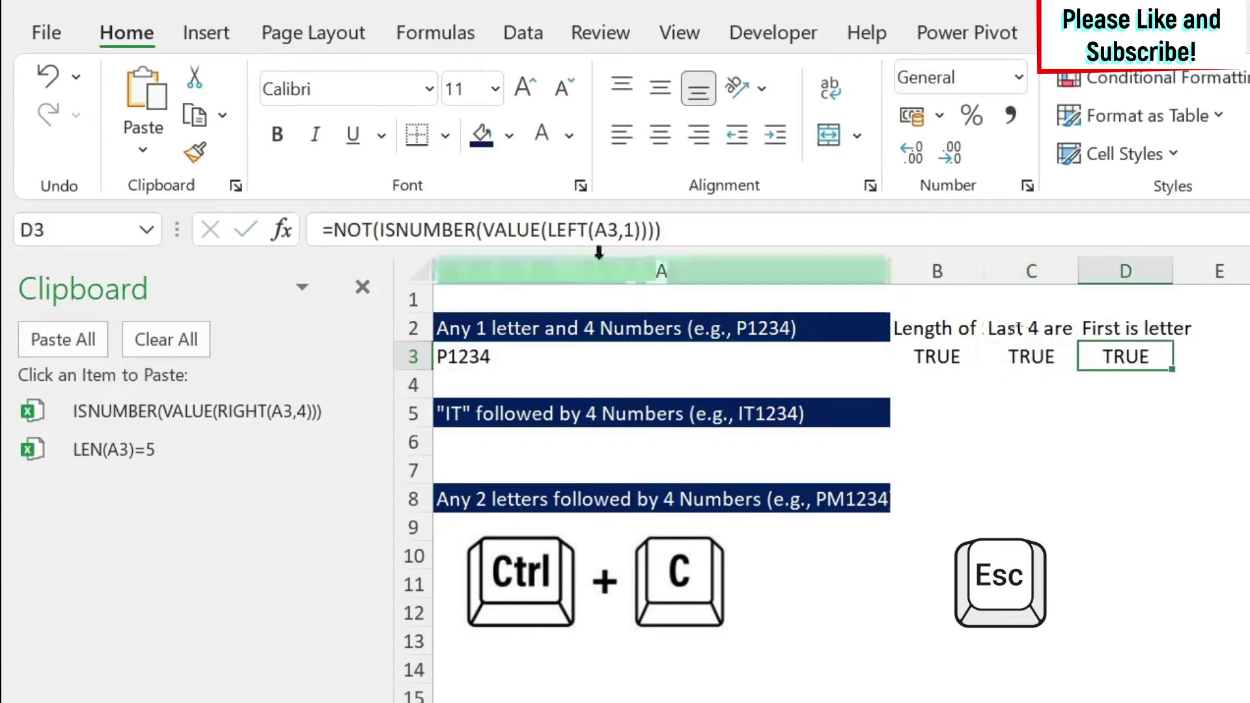
left_click_drag(333, 229, 910, 234)
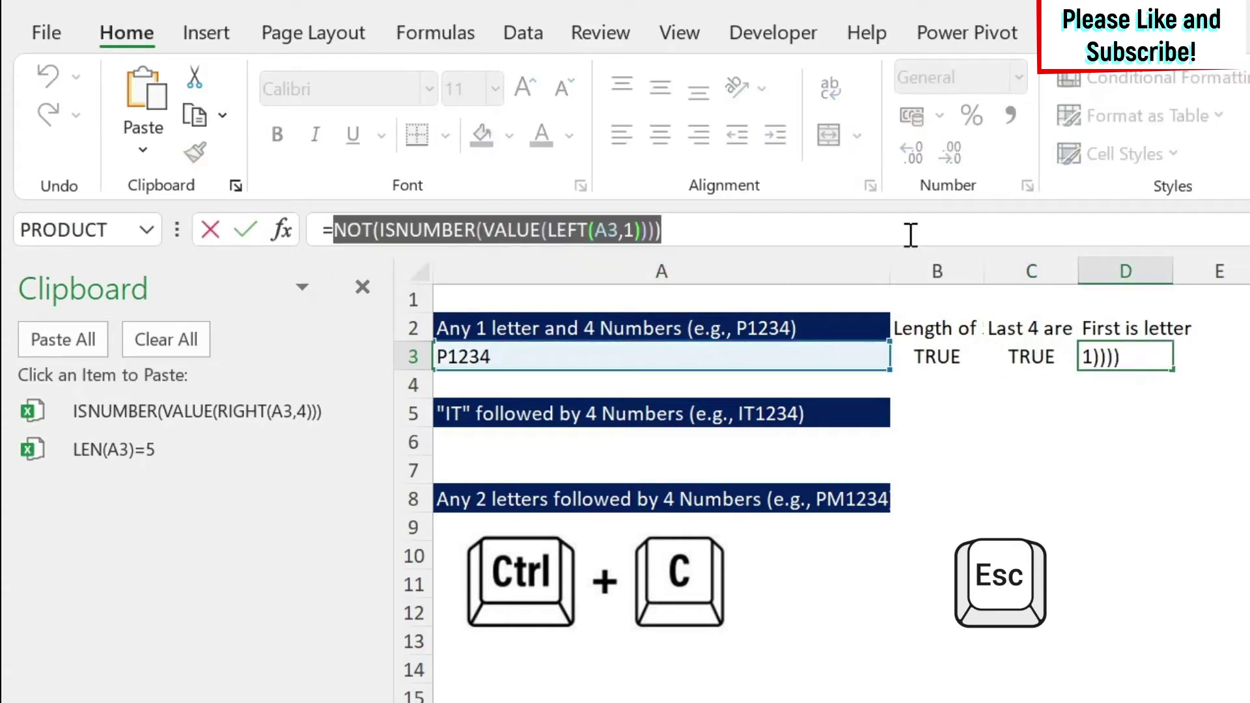
key("ctrl+c")
key("Escape")
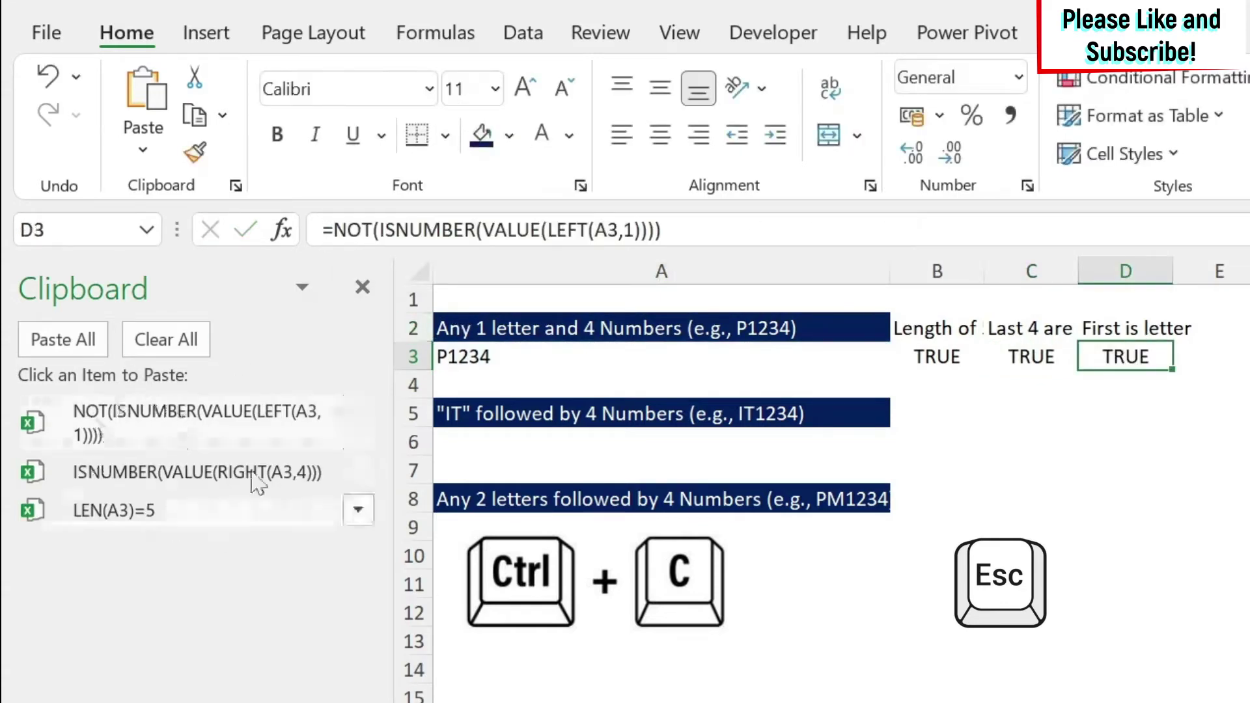
key("Right")
key("Right")
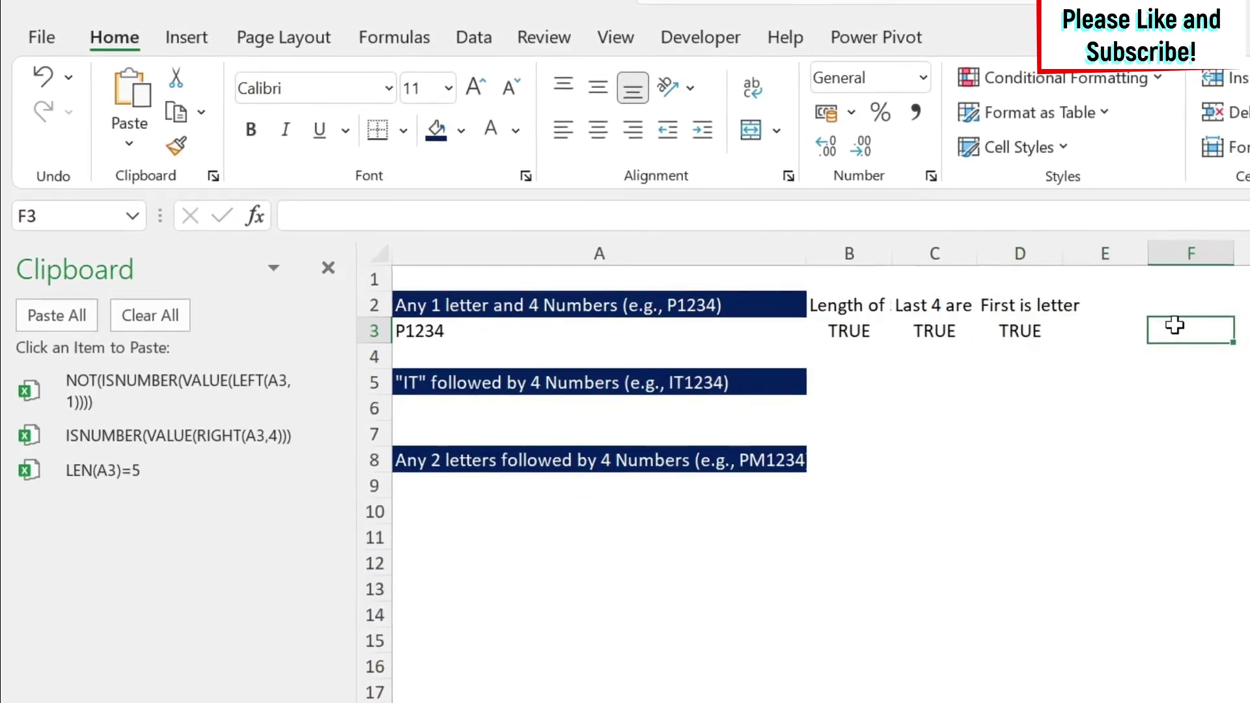
Enter =AND() in F3, combining the three clipboard check formulas separated by commas
type("=and(")
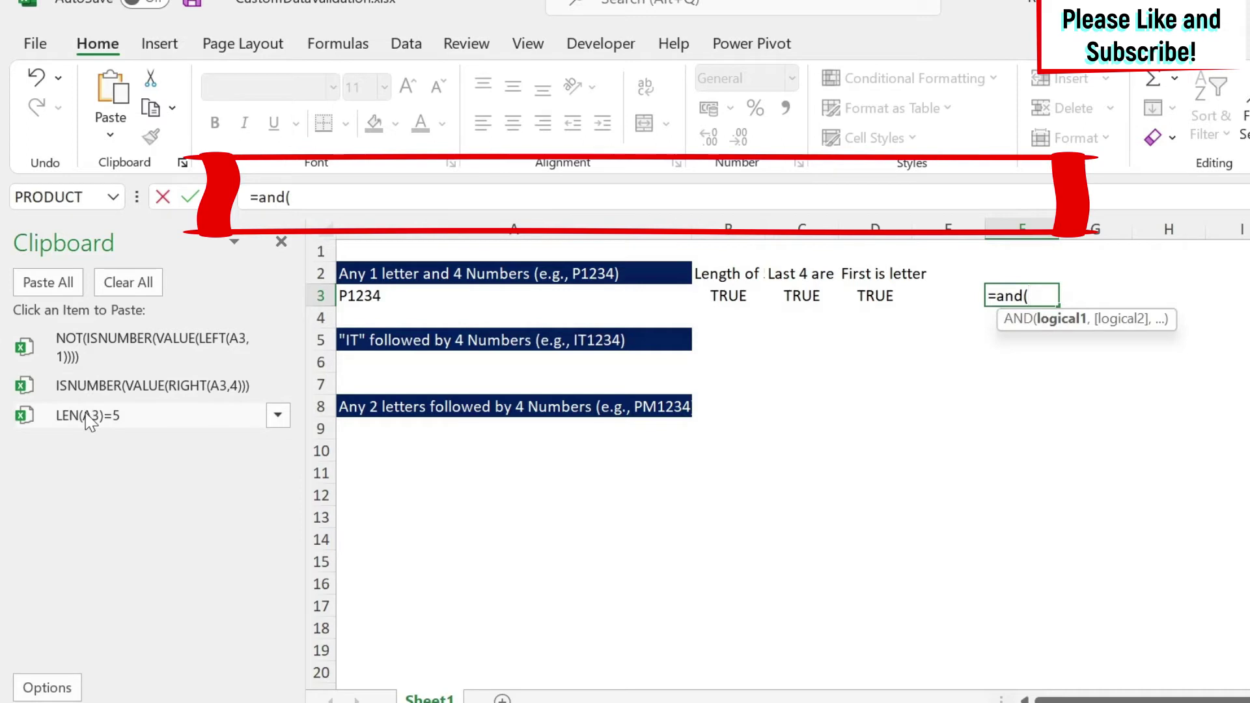
left_click(89, 417)
type(",")
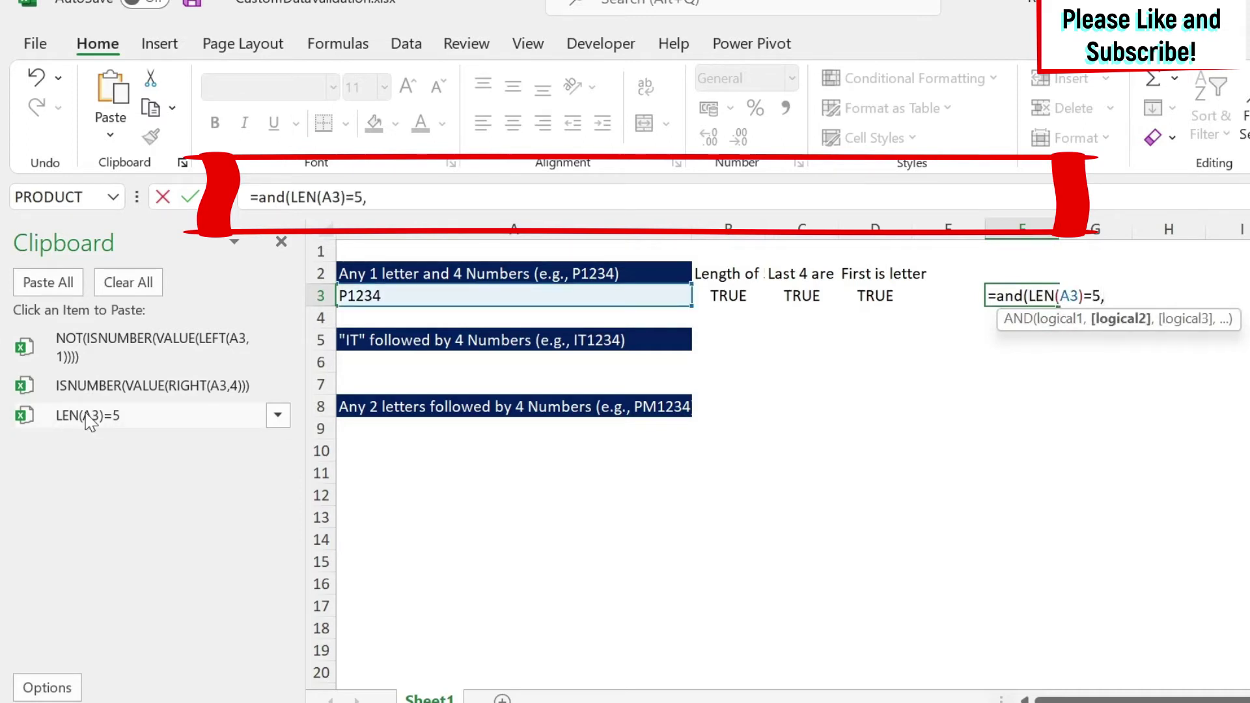
left_click(108, 389)
type(",4))),")
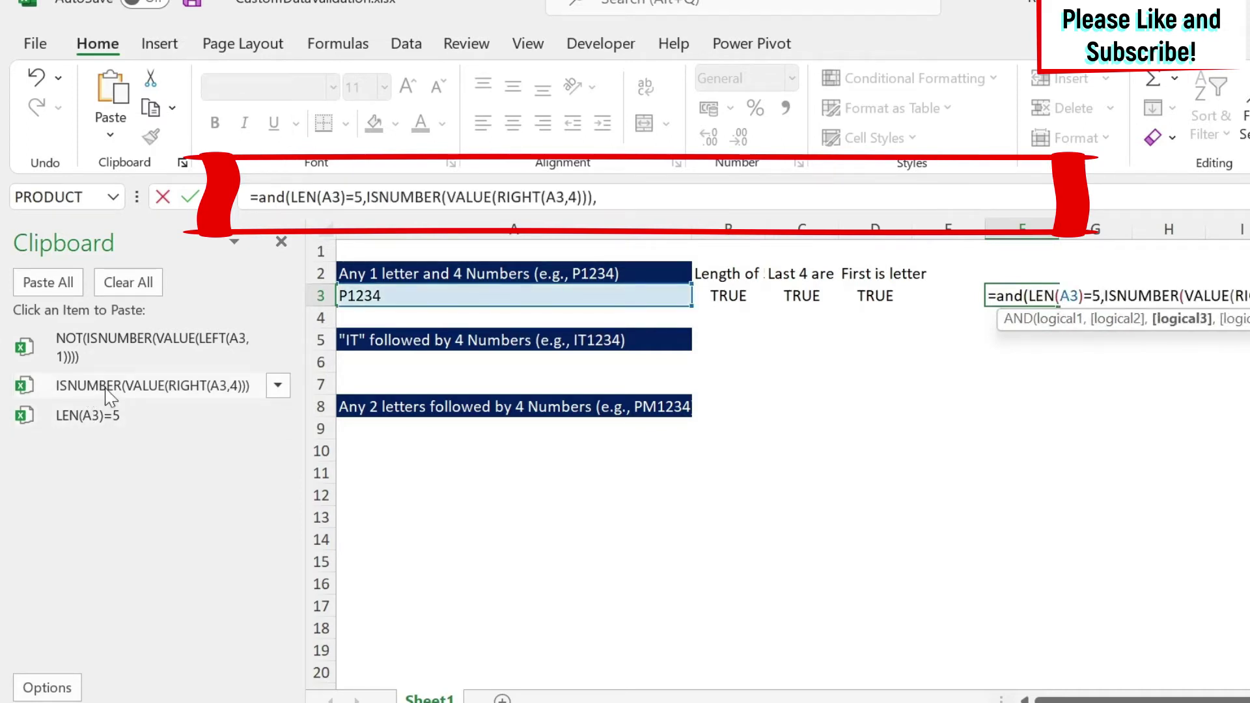
left_click(158, 345)
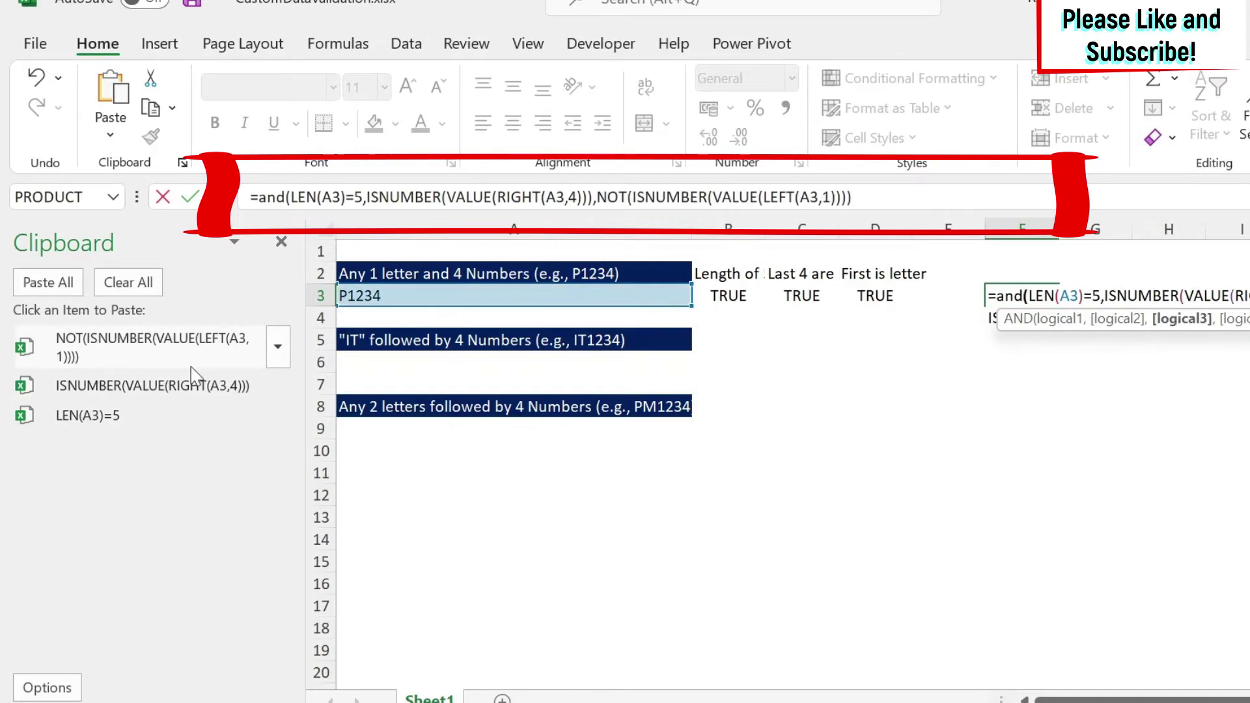
type(")")
key("Return")
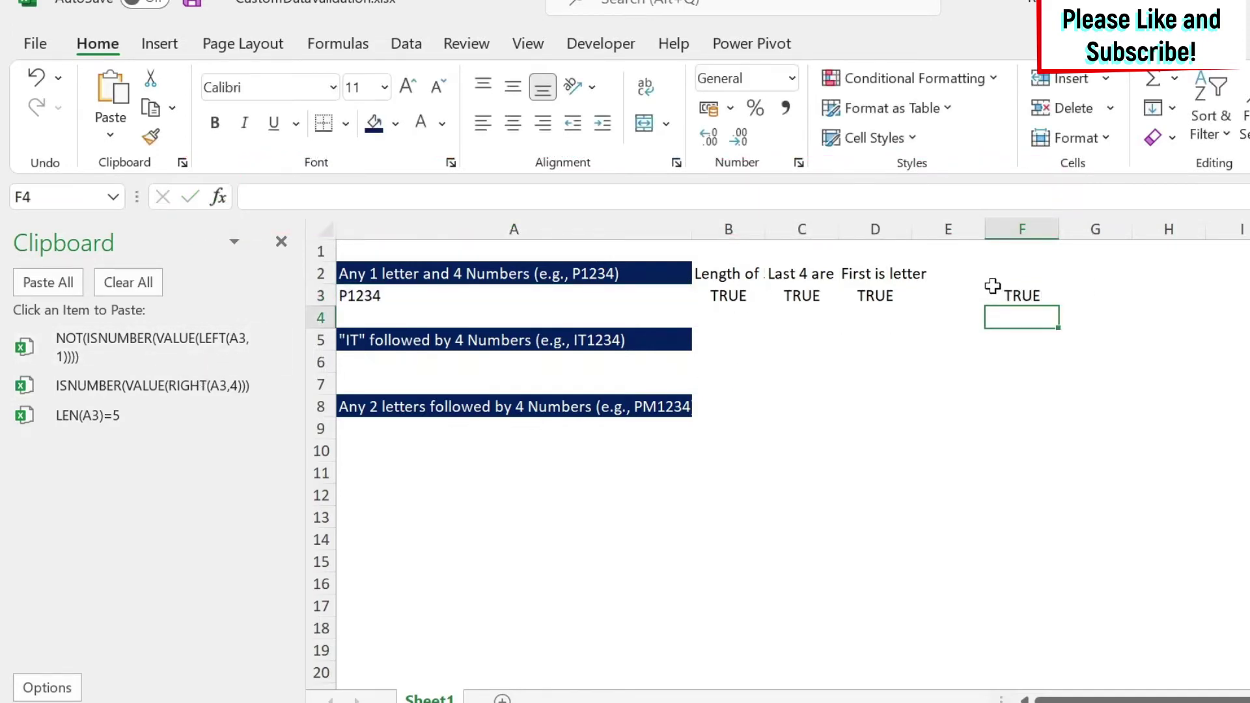
left_click(412, 302)
Change A3 to P12344 to see the combined check fail, then undo back to P1234
left_click(355, 198)
type("4")
key("Return")
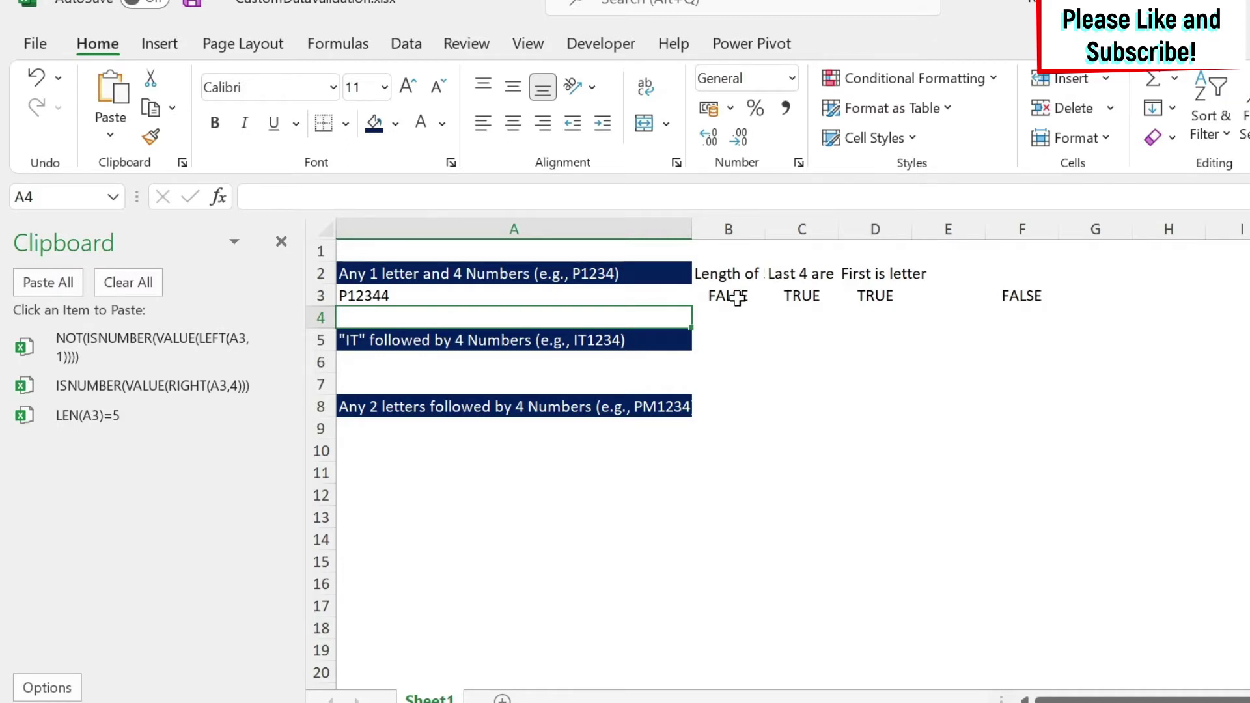
key("ctrl+z")
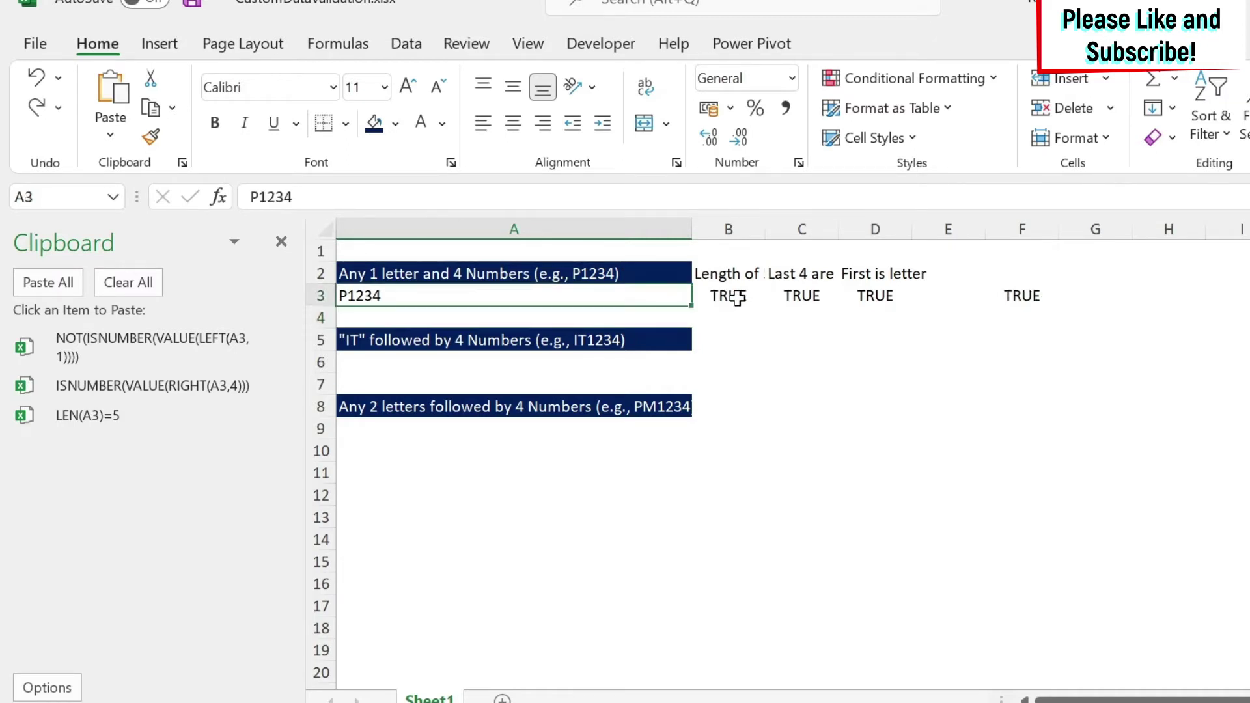
Copy the complete AND formula from F3
left_click(1041, 301)
left_click_drag(250, 197, 922, 198)
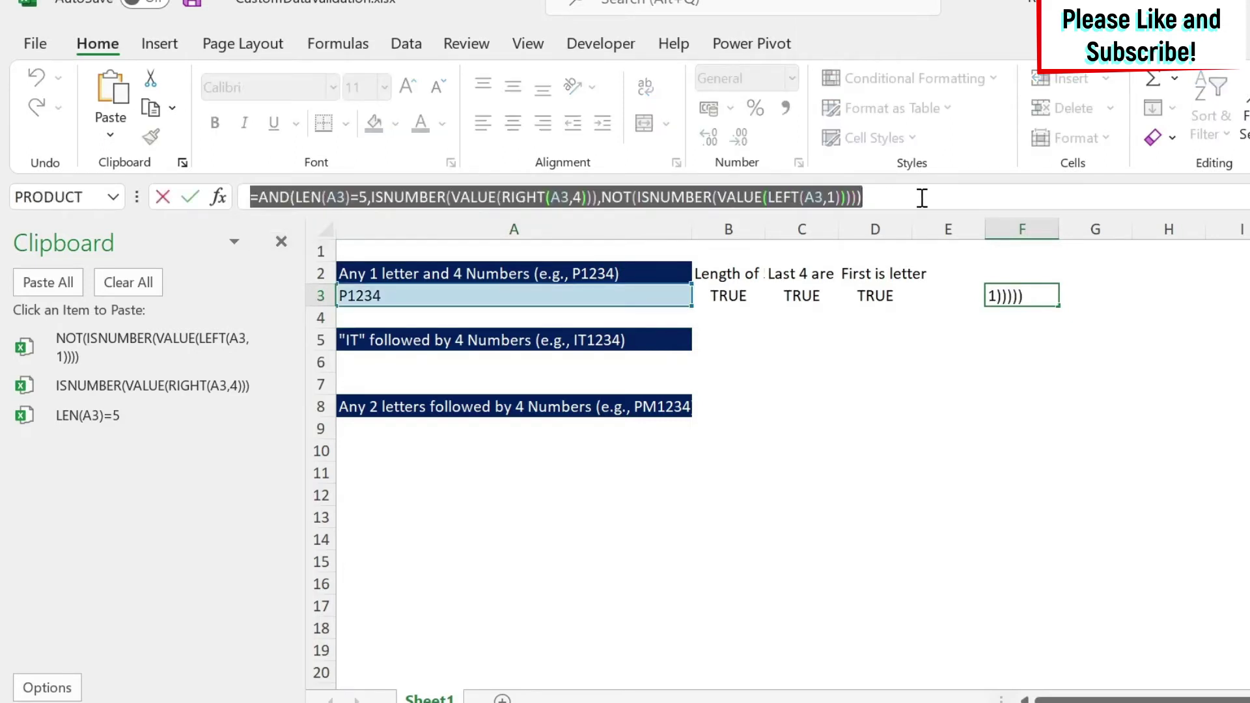
key("ctrl+c")
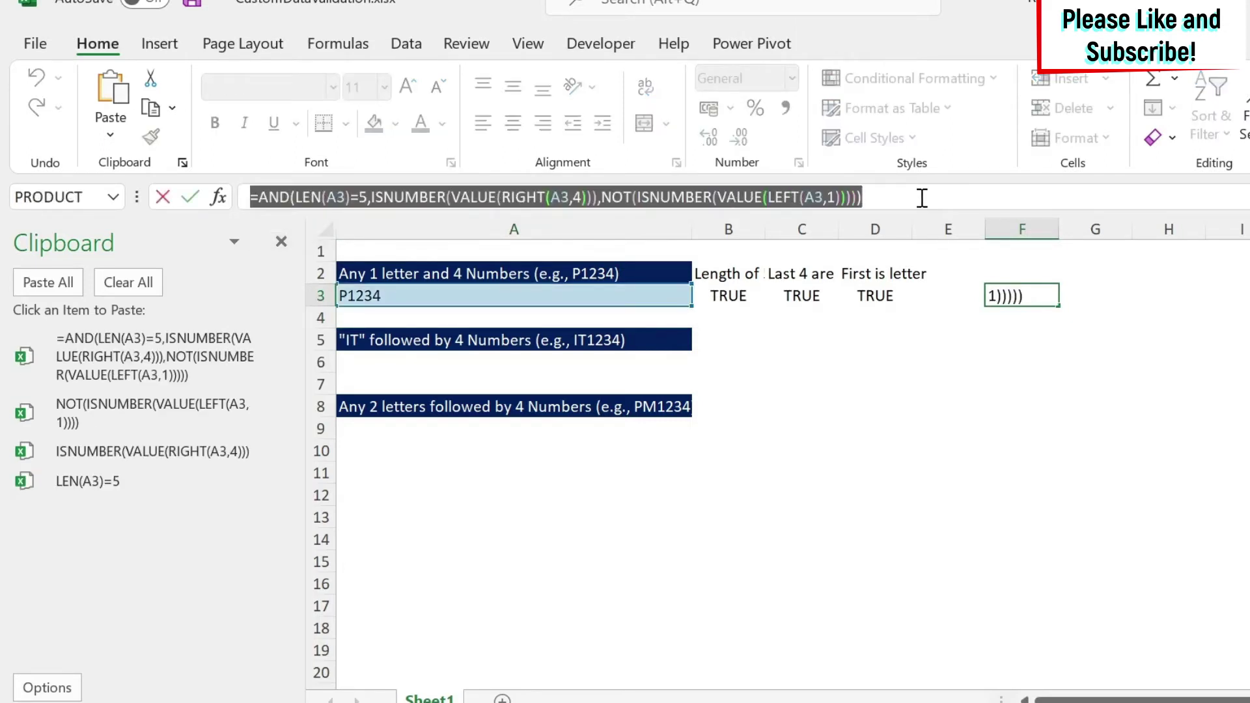
Apply the pasted combined AND formula to A3 as a Custom data validation rule
left_click(281, 242)
key("Escape")
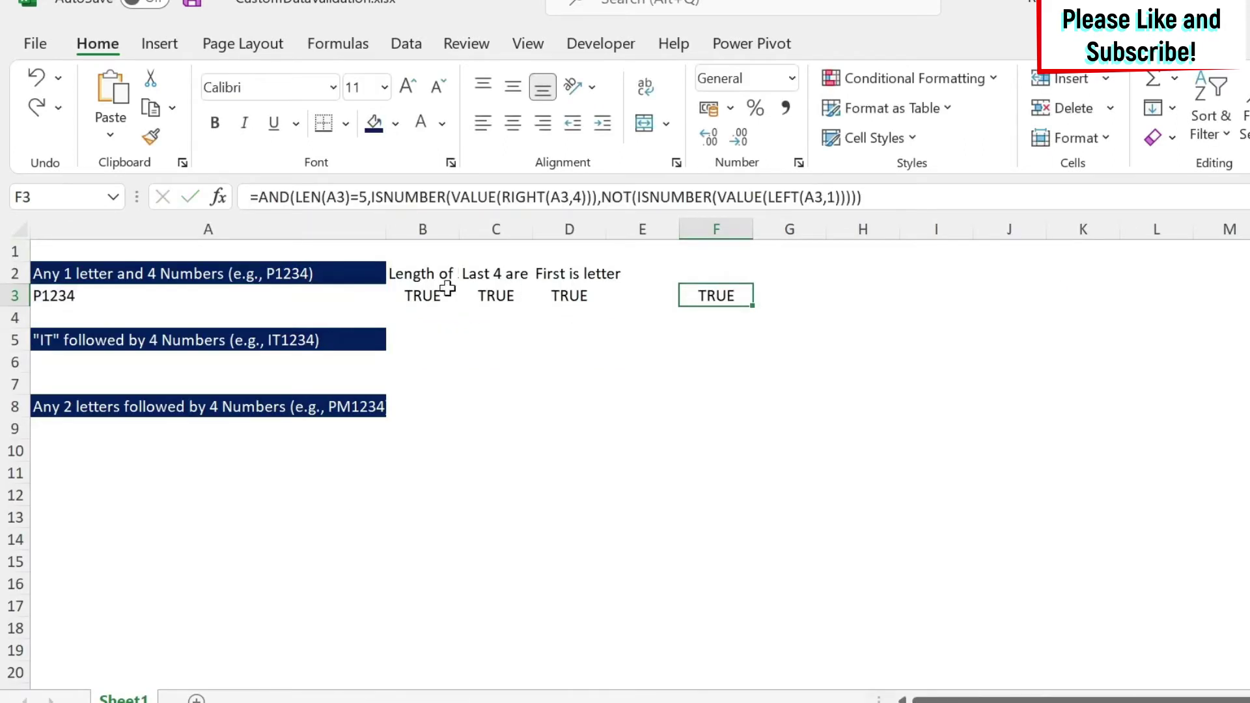
left_click(213, 296)
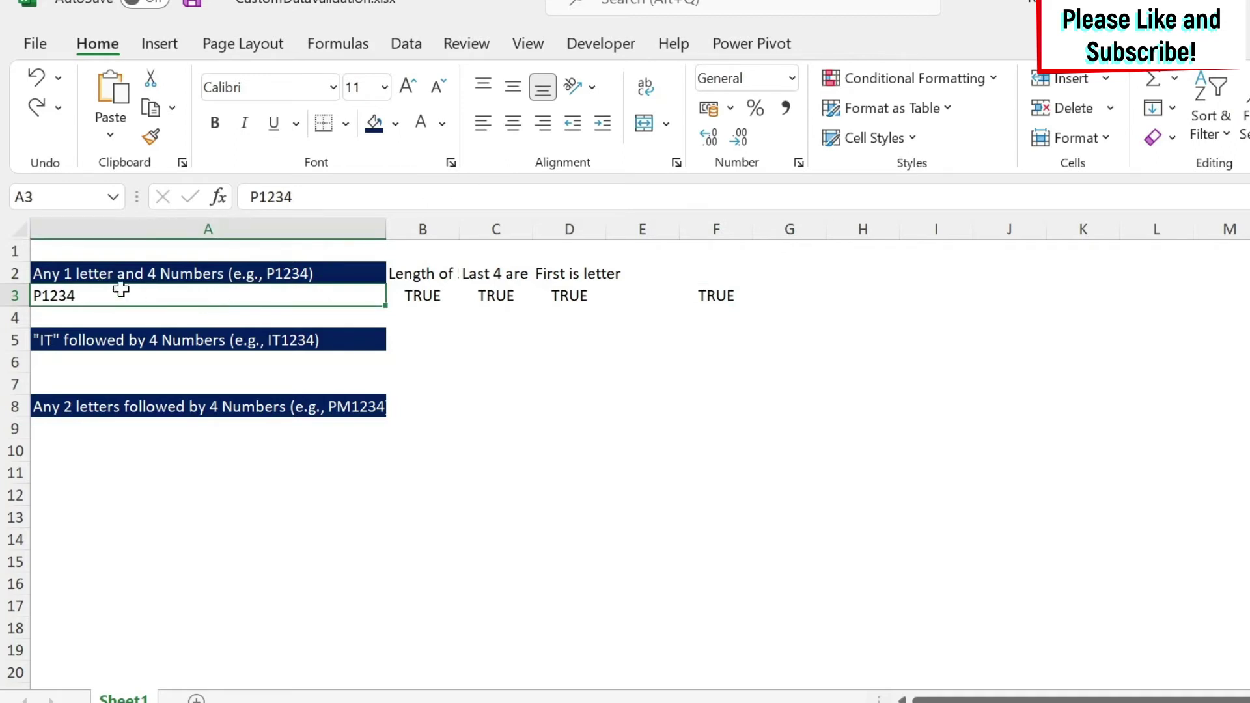
left_click(403, 45)
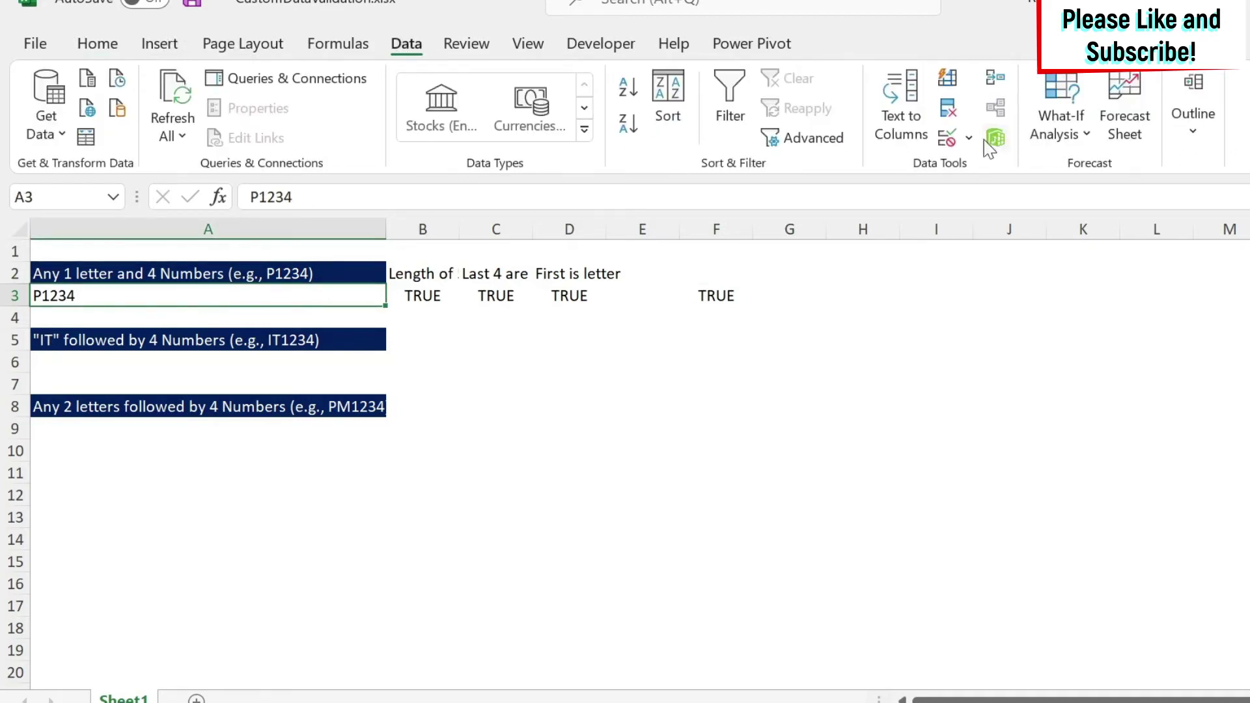
left_click(949, 138)
left_click(505, 253)
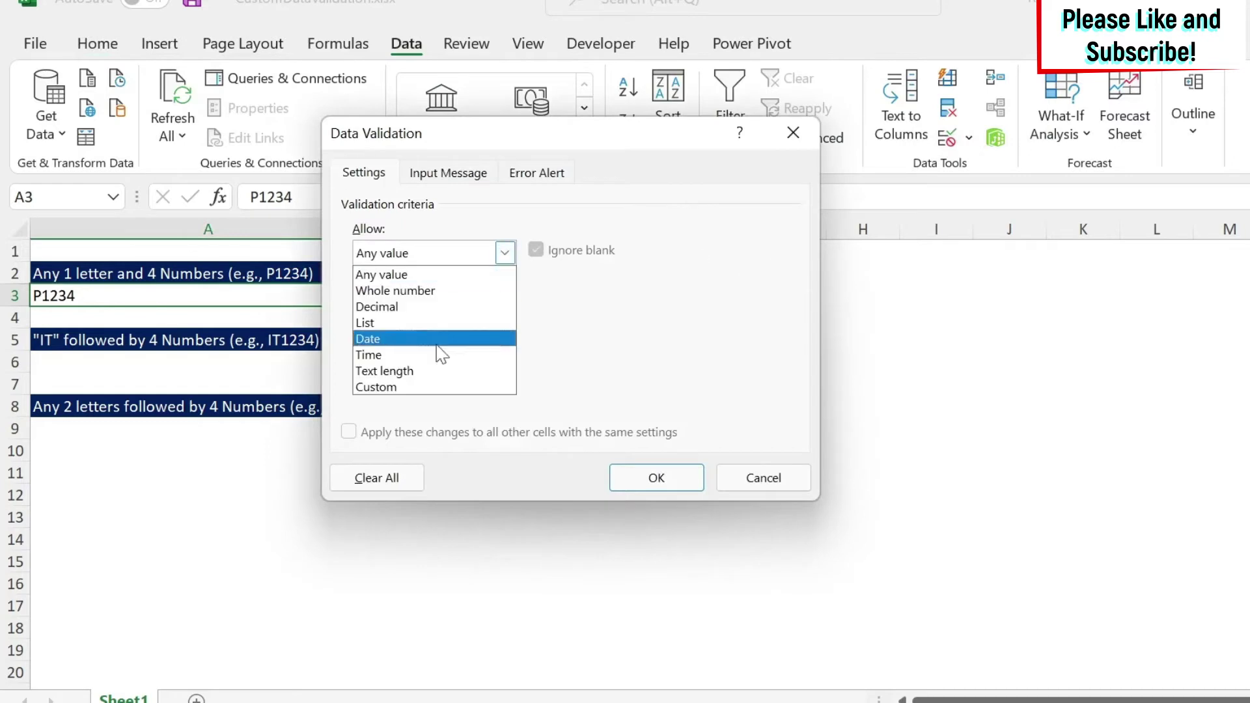
left_click(406, 388)
left_click(416, 355)
key("ctrl+v")
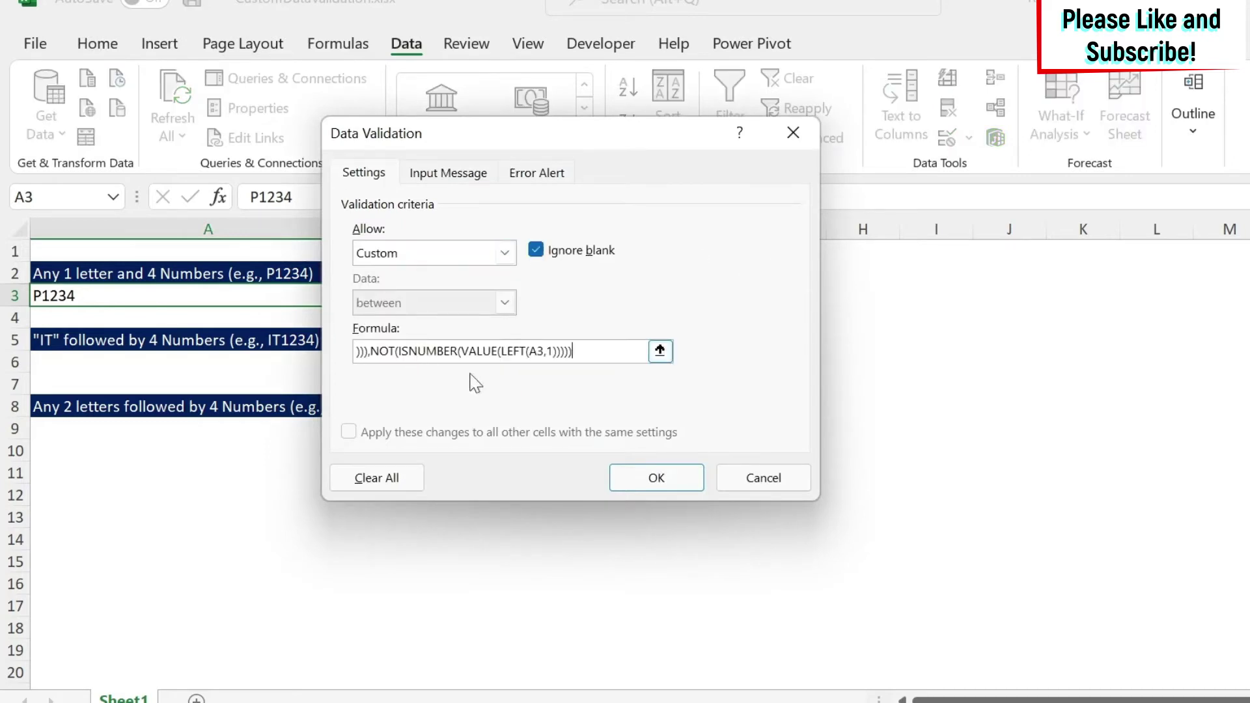
left_click(646, 473)
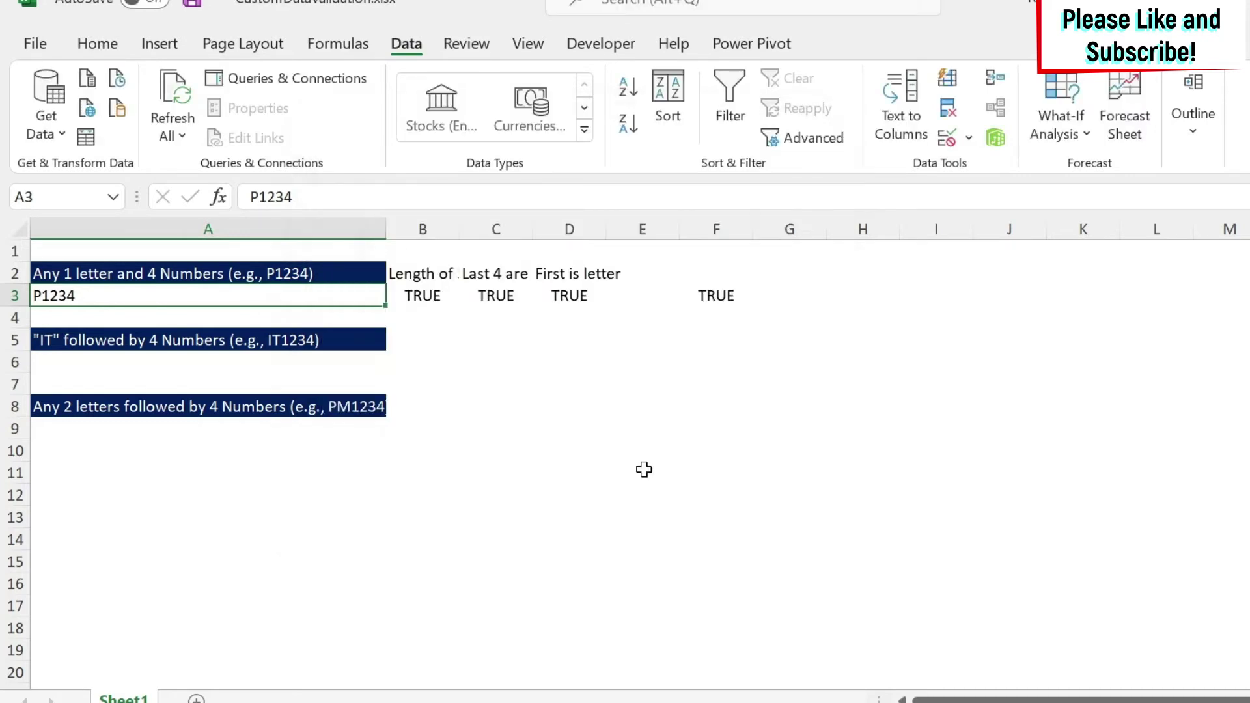
Test A3's validation with P12345 and then 11234; both are rejected
left_click(335, 197)
type("5")
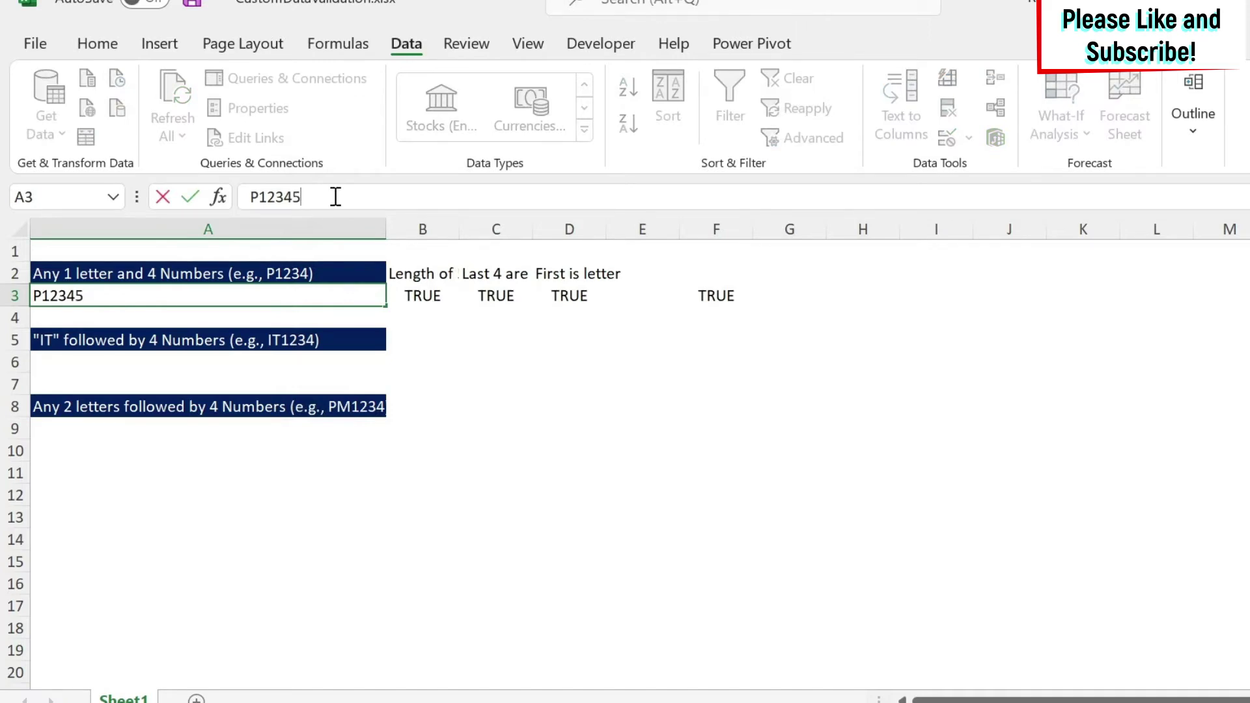
key("Return")
key("Return")
key("Right")
key("BackSpace")
key("Left")
key("BackSpace")
type("1")
key("Return")
key("Tab")
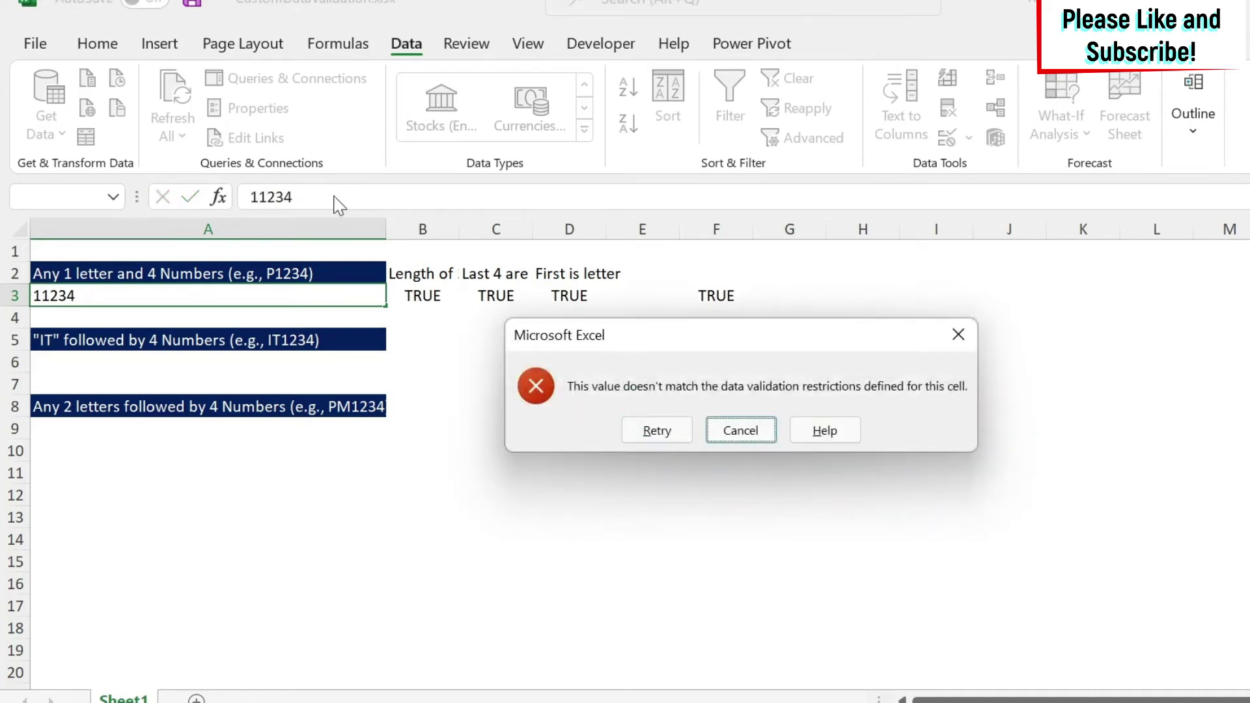
Retry A3 and replace the leading 1 with M, committing the valid ID M1234
key("shift+Tab")
key("Return")
key("Right")
key("Left")
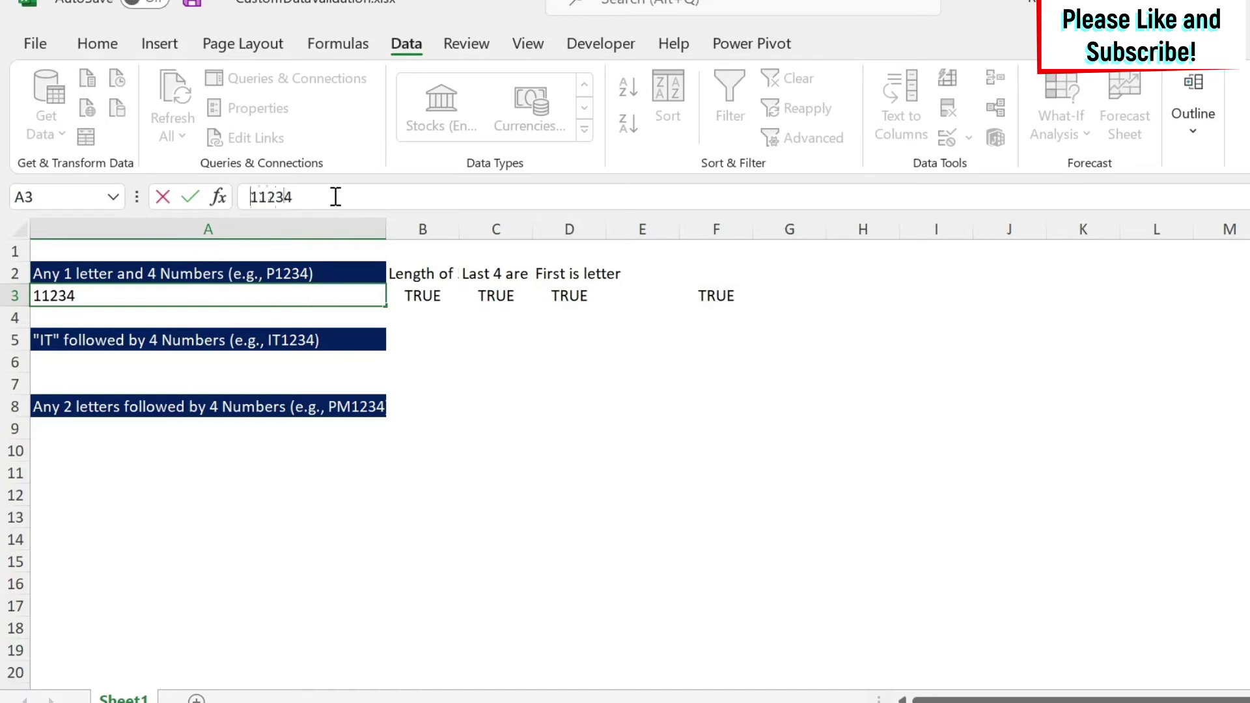
type("M")
key("Return")
key("Up")
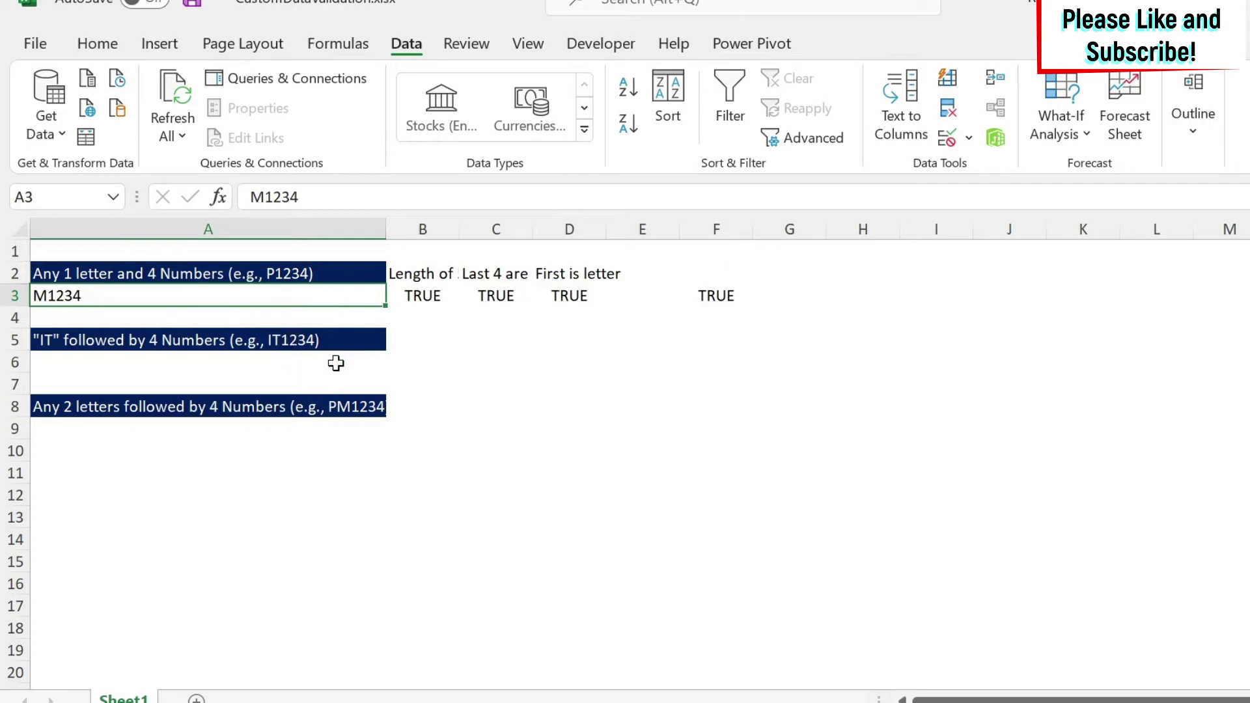
Enter IT1234 in A6 and copy the helper checks B2:E3 into B5:E6
left_click(186, 367)
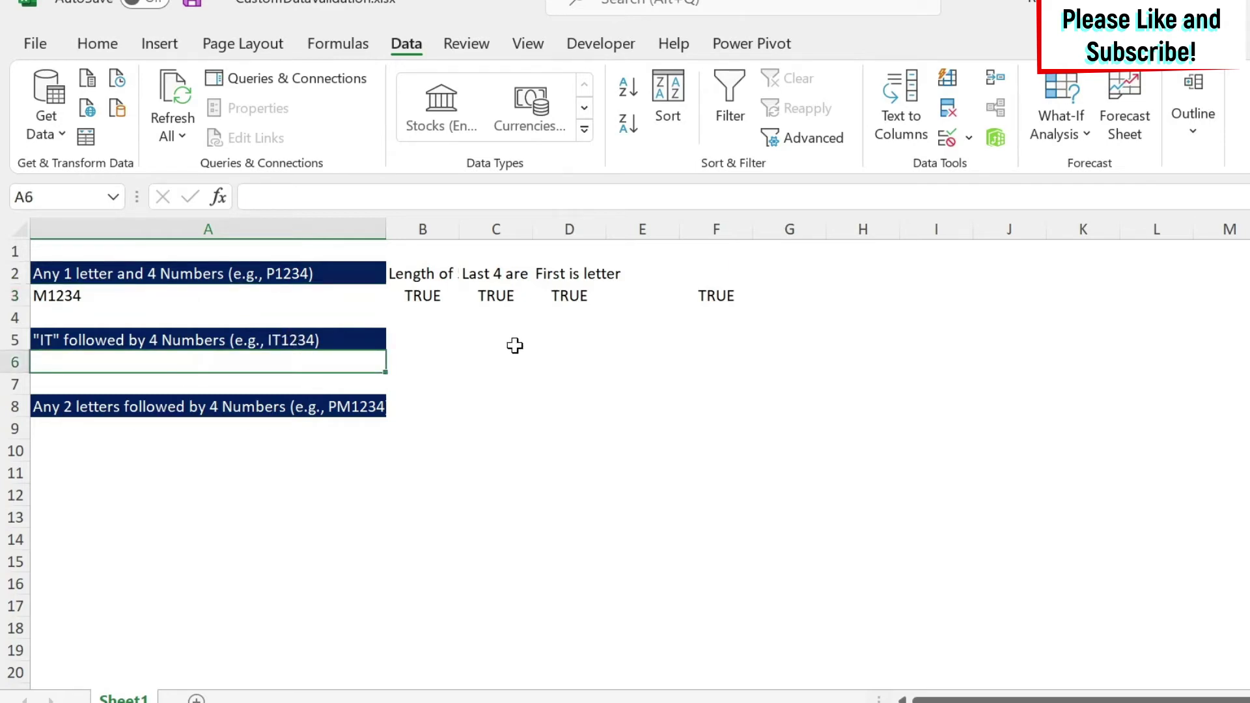
type("IT123")
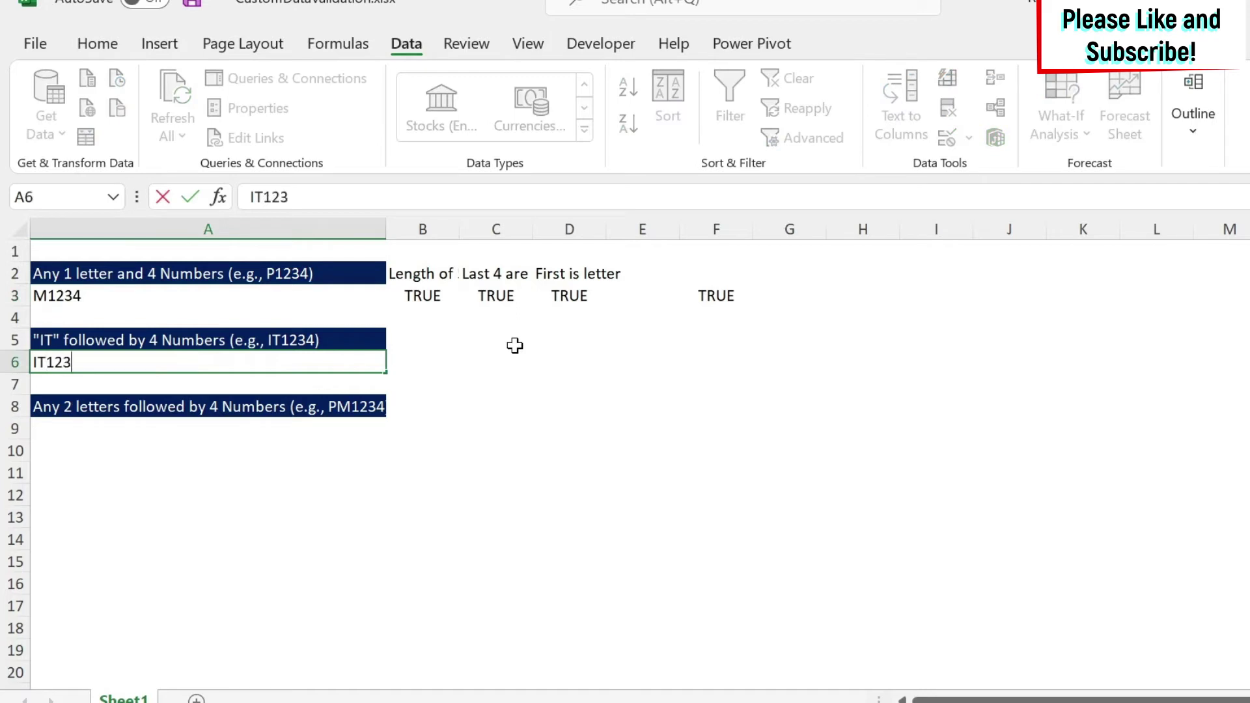
type("4")
key("Return")
key("Up")
key("Up")
key("Up")
key("Up")
key("Up")
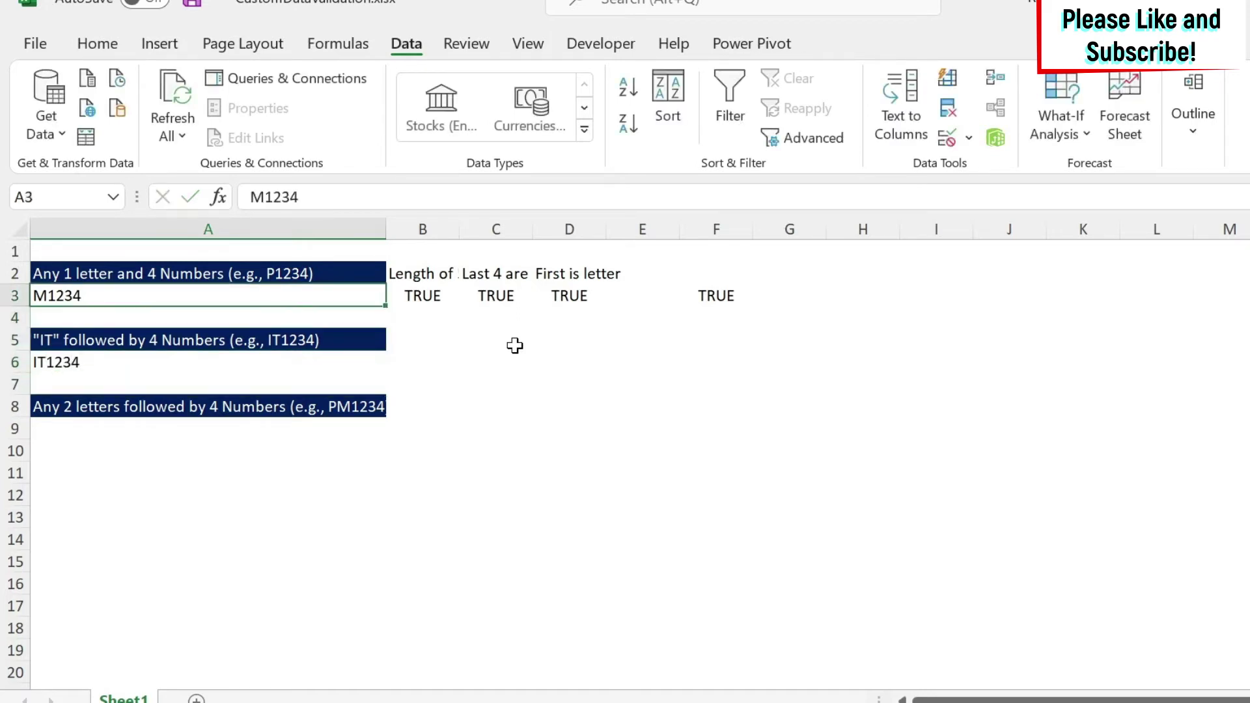
key("Right")
key("shift+Right")
key("shift+Right")
key("shift+Right")
key("shift+Down")
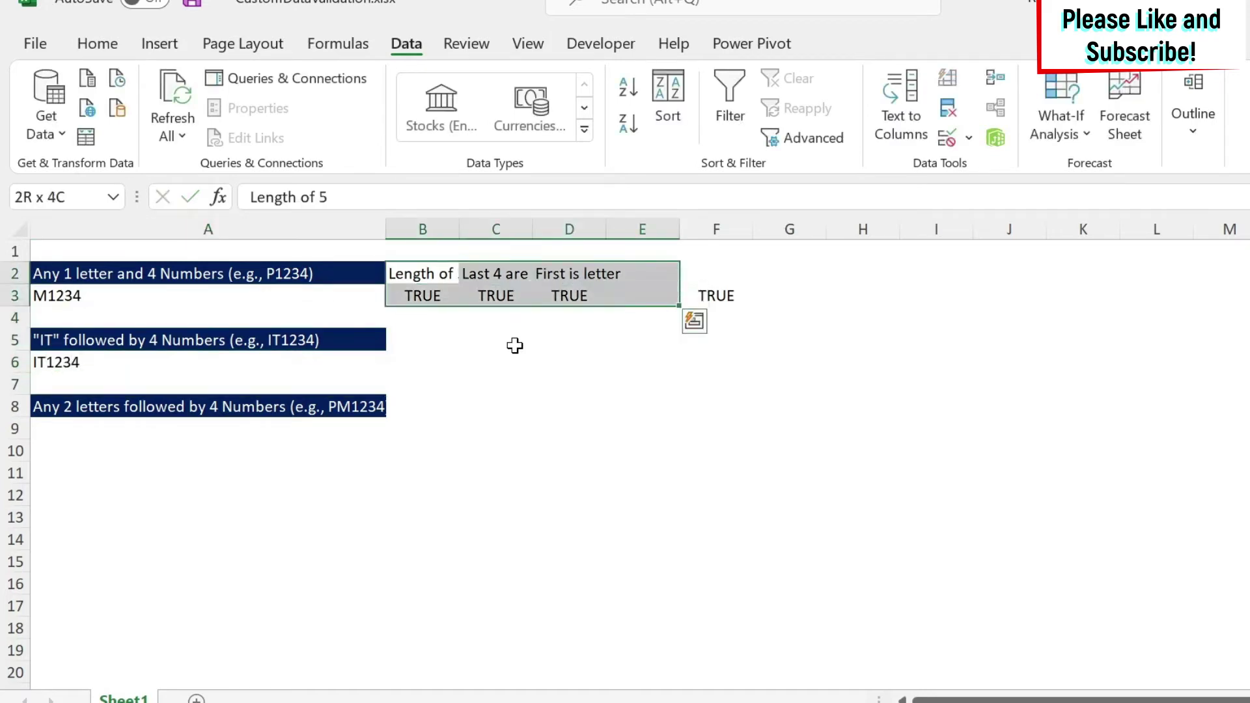
key("ctrl+c")
key("Down")
key("Down")
key("Down")
key("ctrl+v")
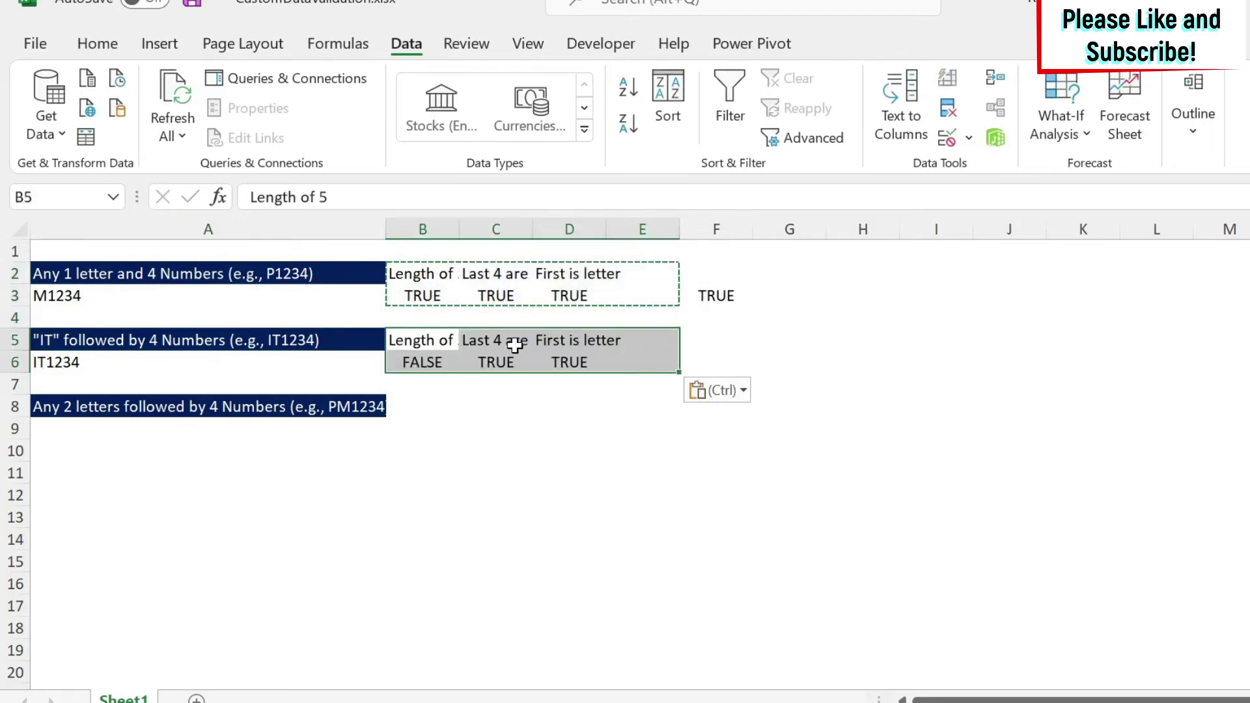
Change the B5 heading to 'Length of 6' and B6's formula to =LEN(A6)=6
left_click(430, 342)
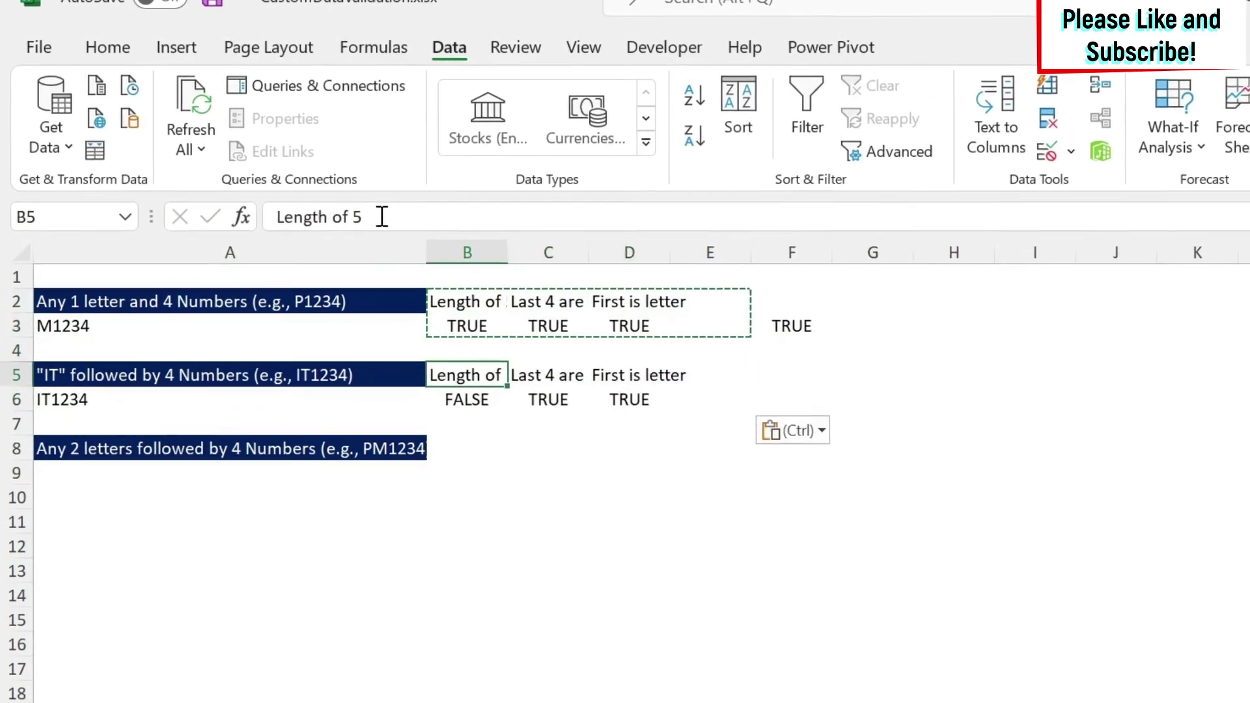
double_click(323, 197)
type("6")
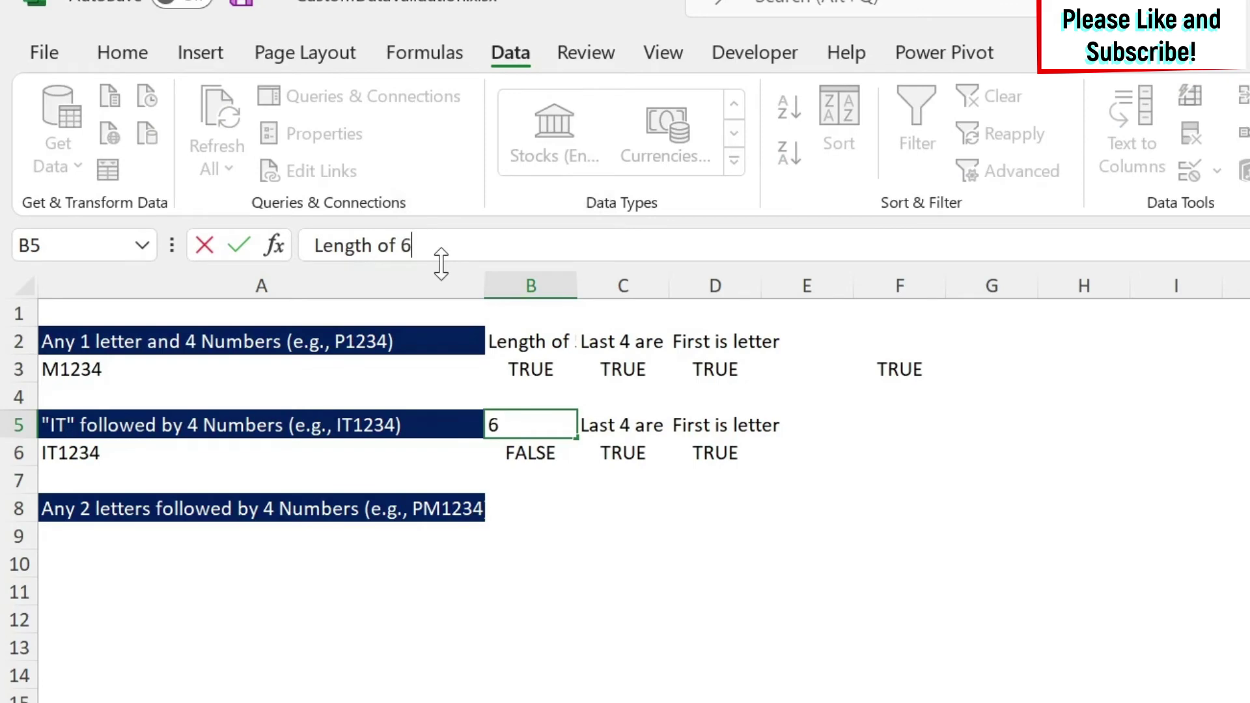
key("Return")
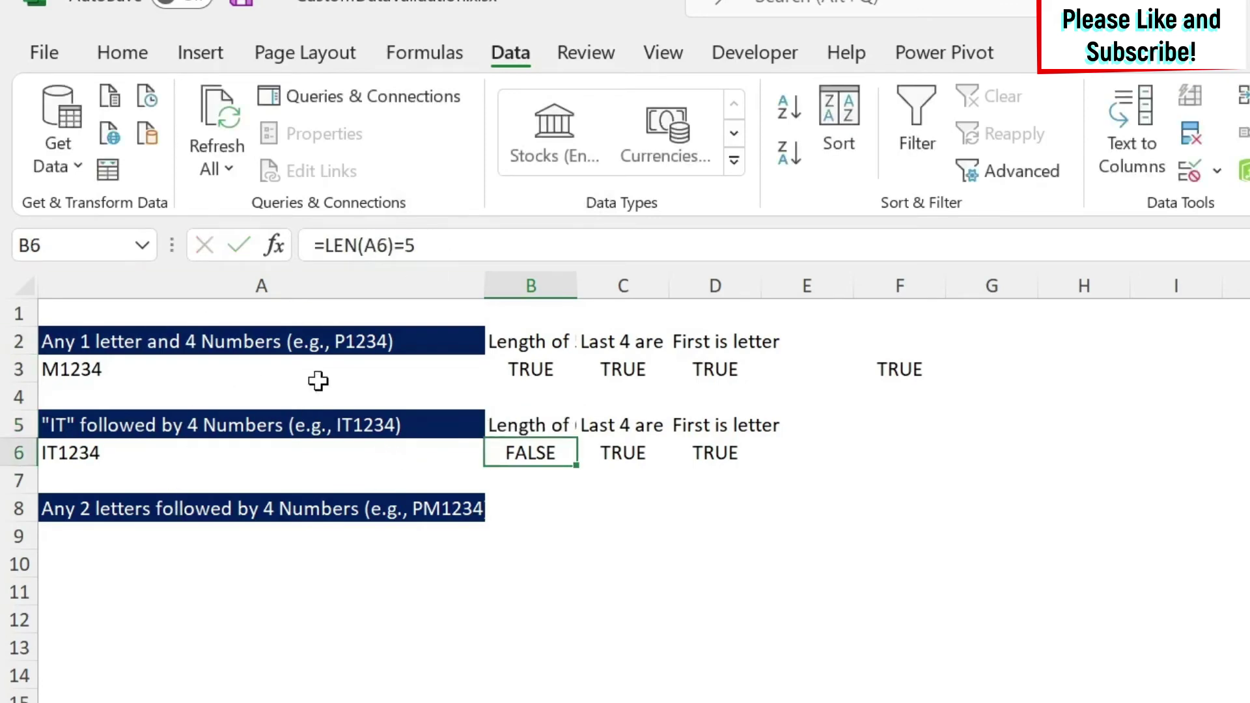
double_click(409, 242)
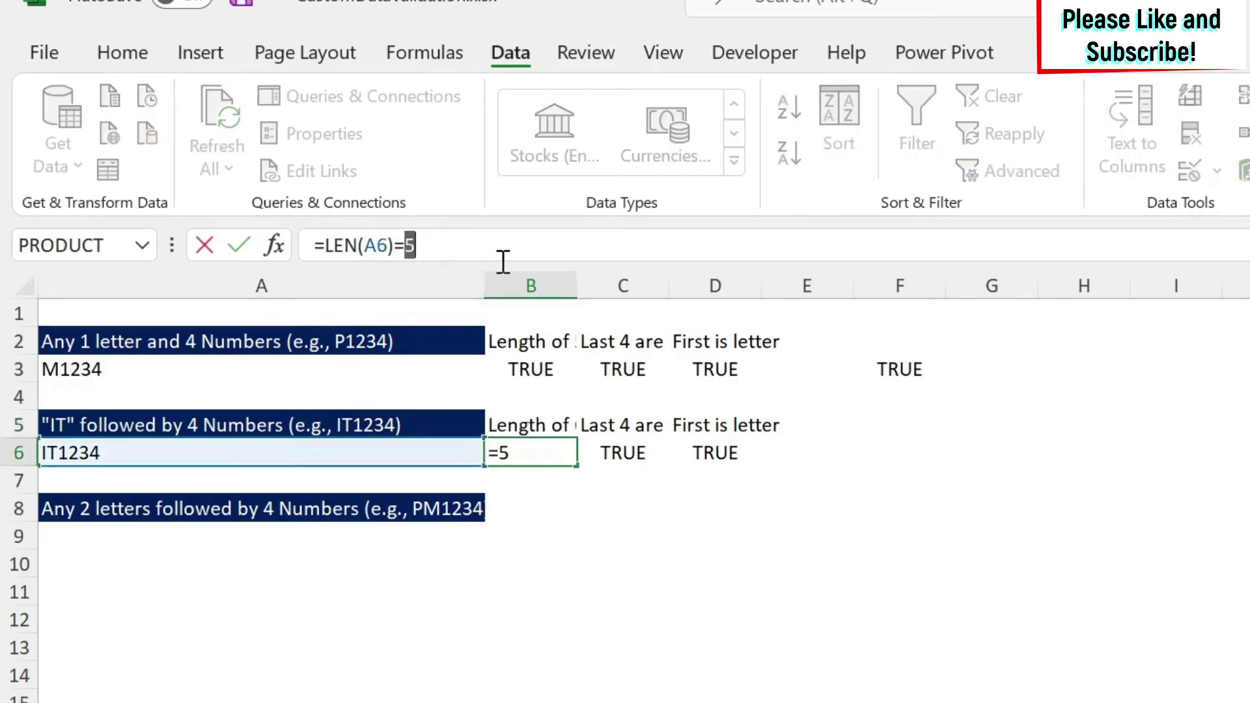
type("6")
key("Return")
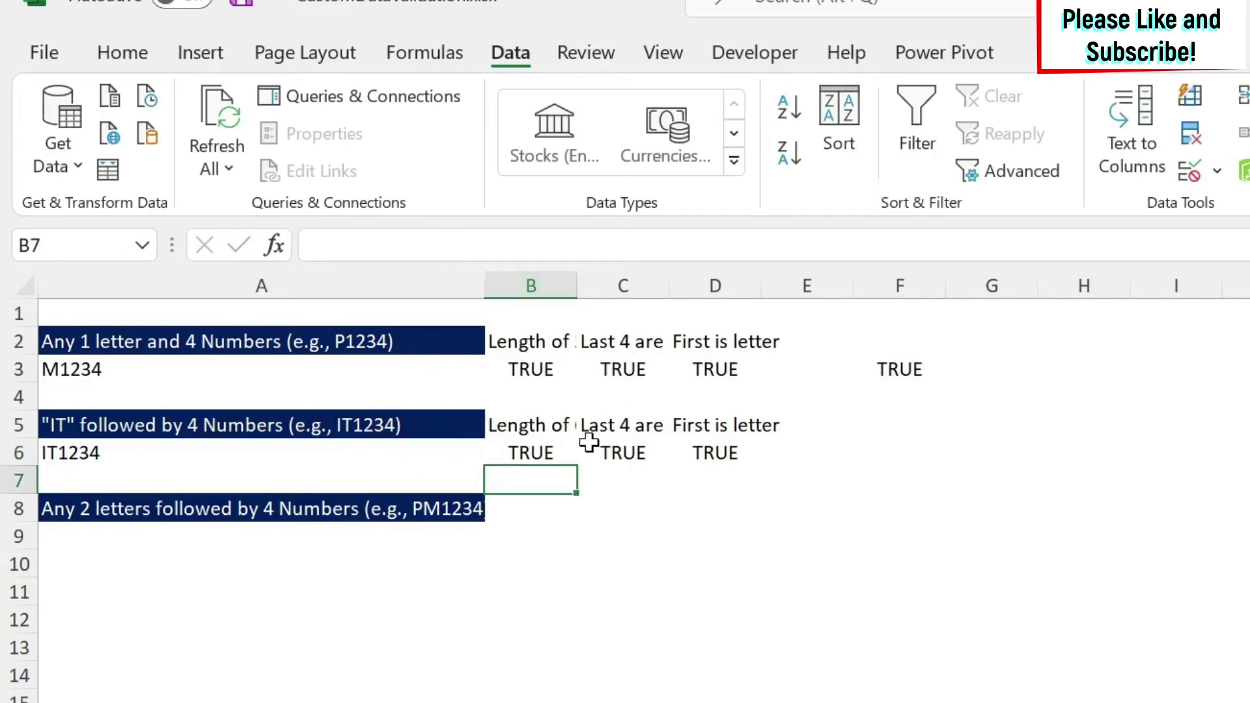
Inspect the last-four-digits formula in C6 without changing it
left_click(622, 428)
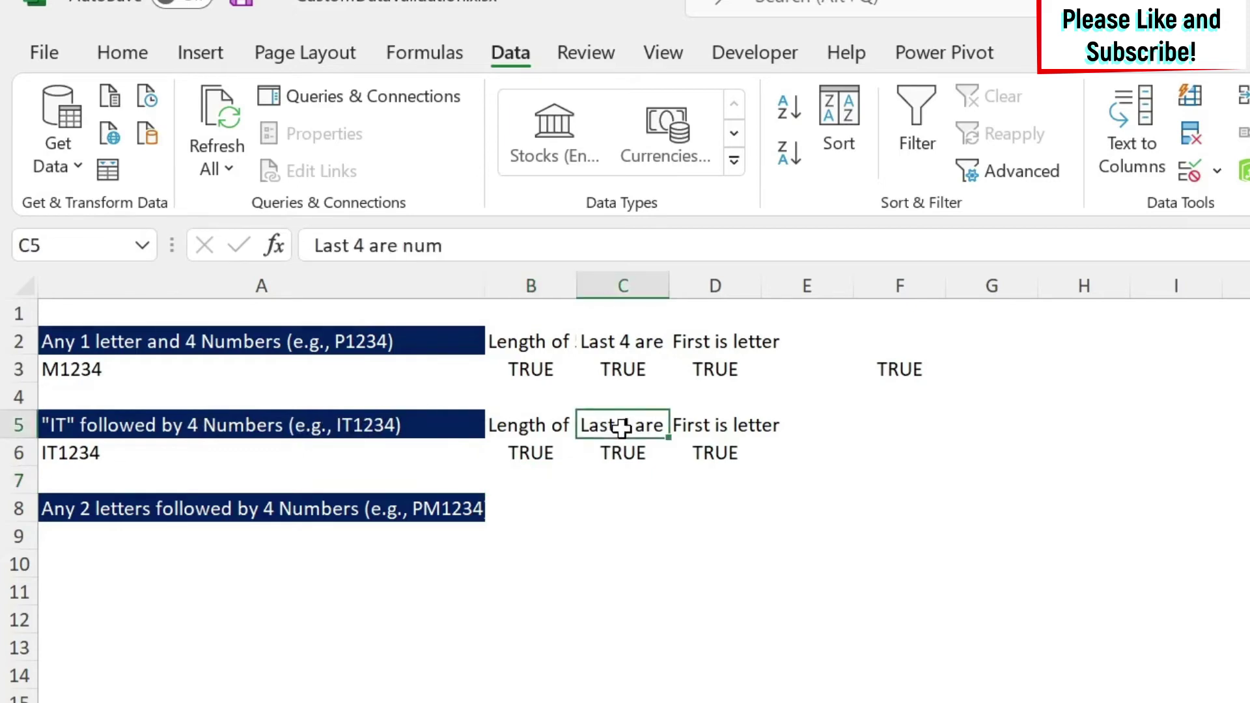
left_click(629, 450)
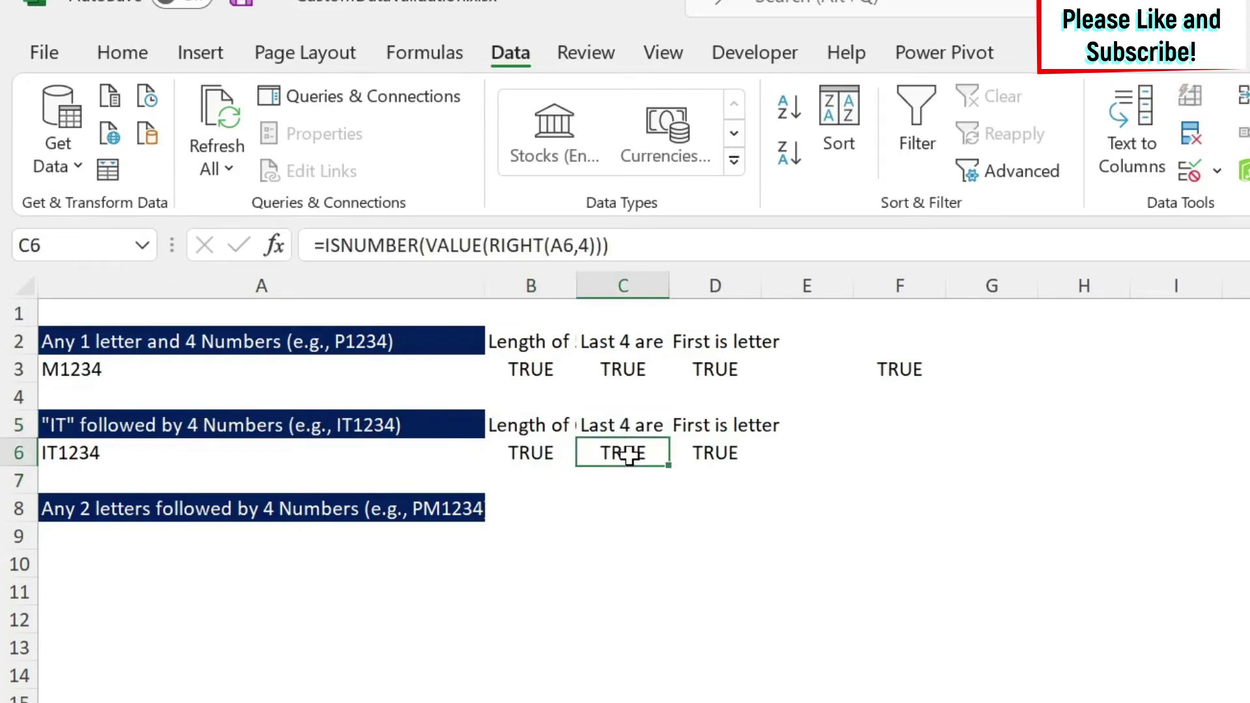
left_click(490, 245)
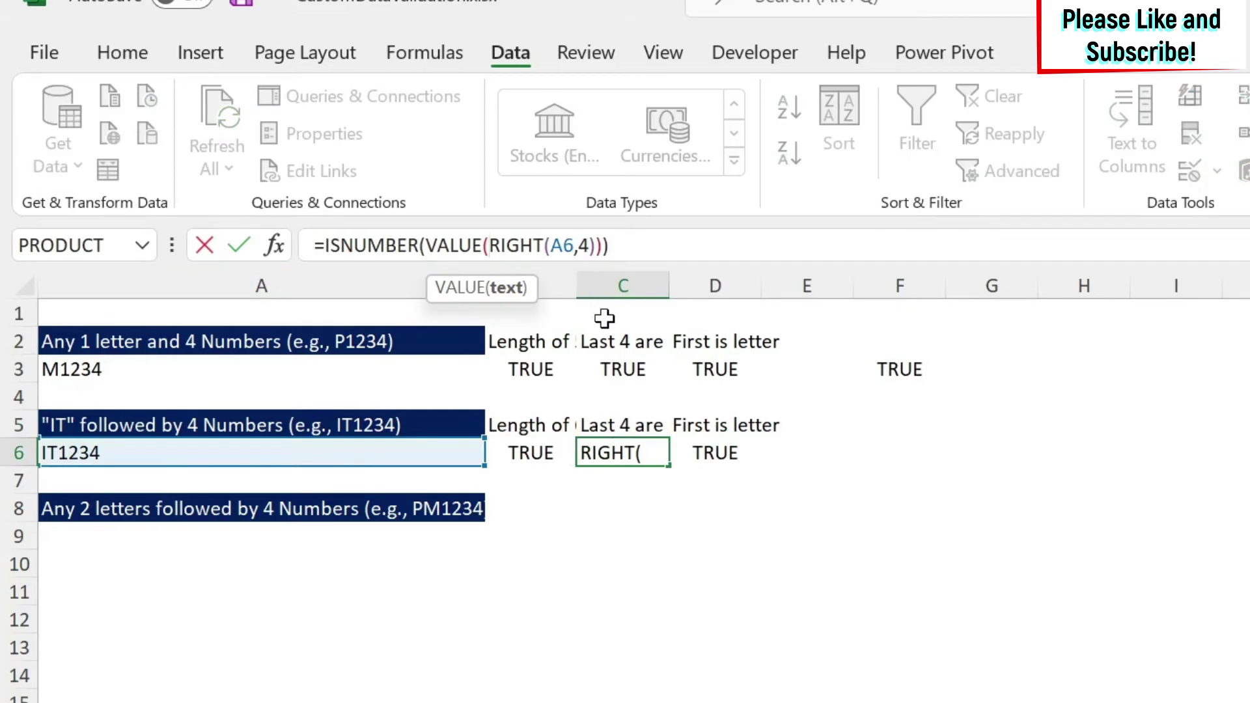
key("Escape")
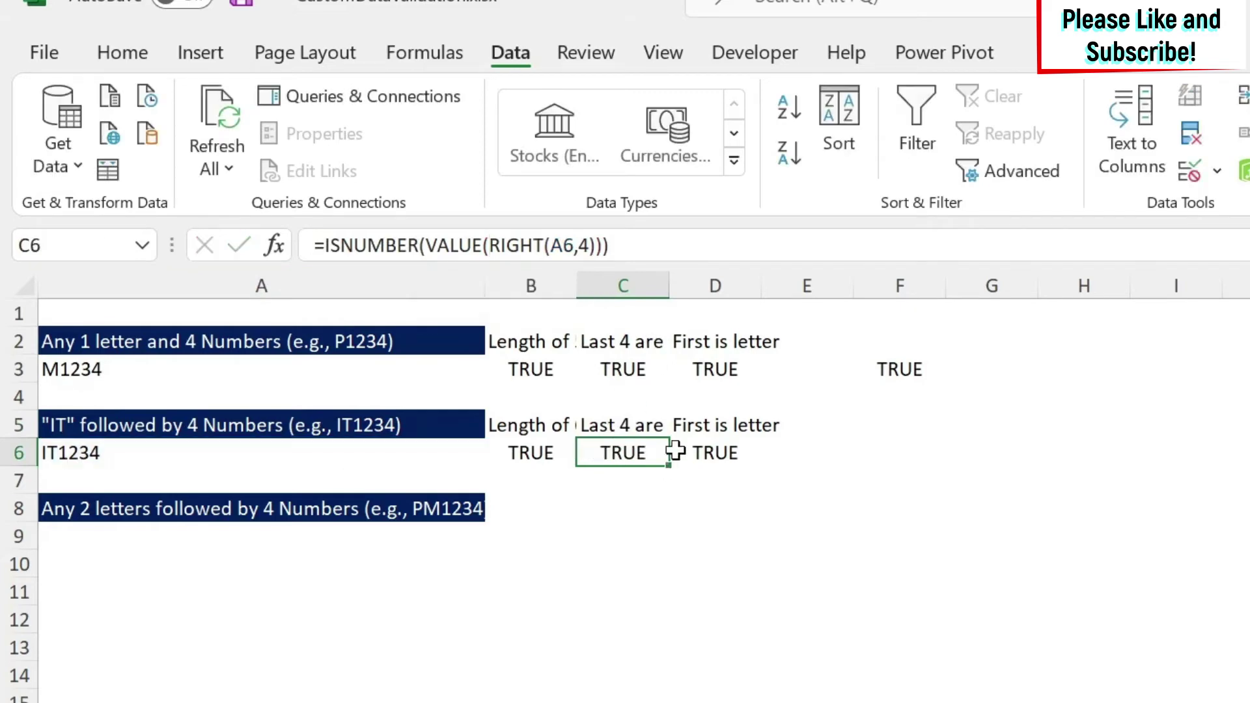
Rename D5 to 'First 2 char are IT' and enter =LEFT(A6,2)="IT" in D6
left_click(722, 420)
type("Firs")
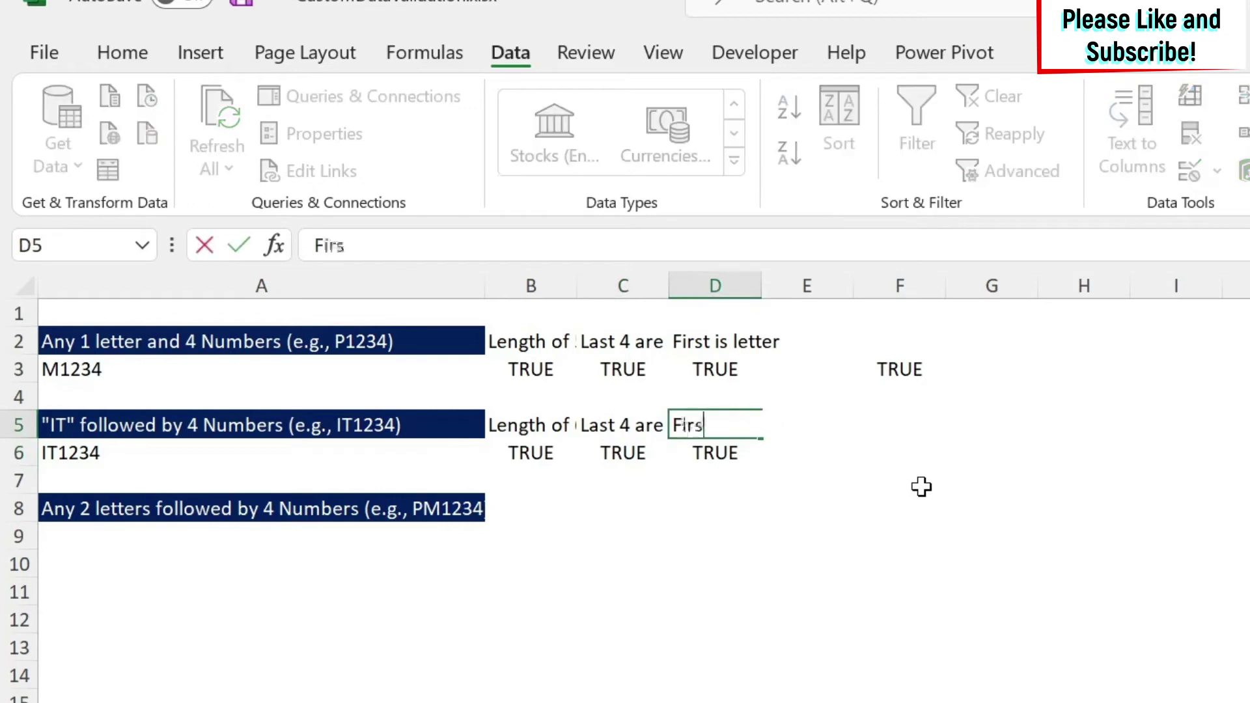
type("t 2 char are IT")
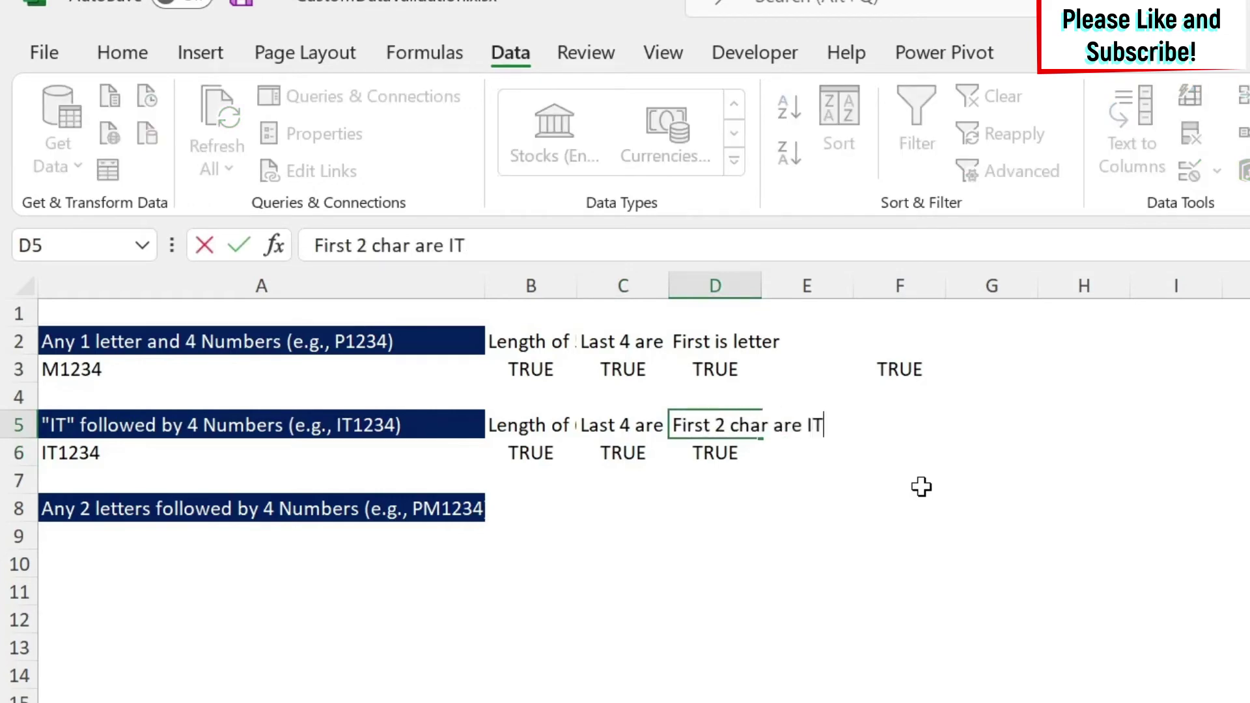
key("Return")
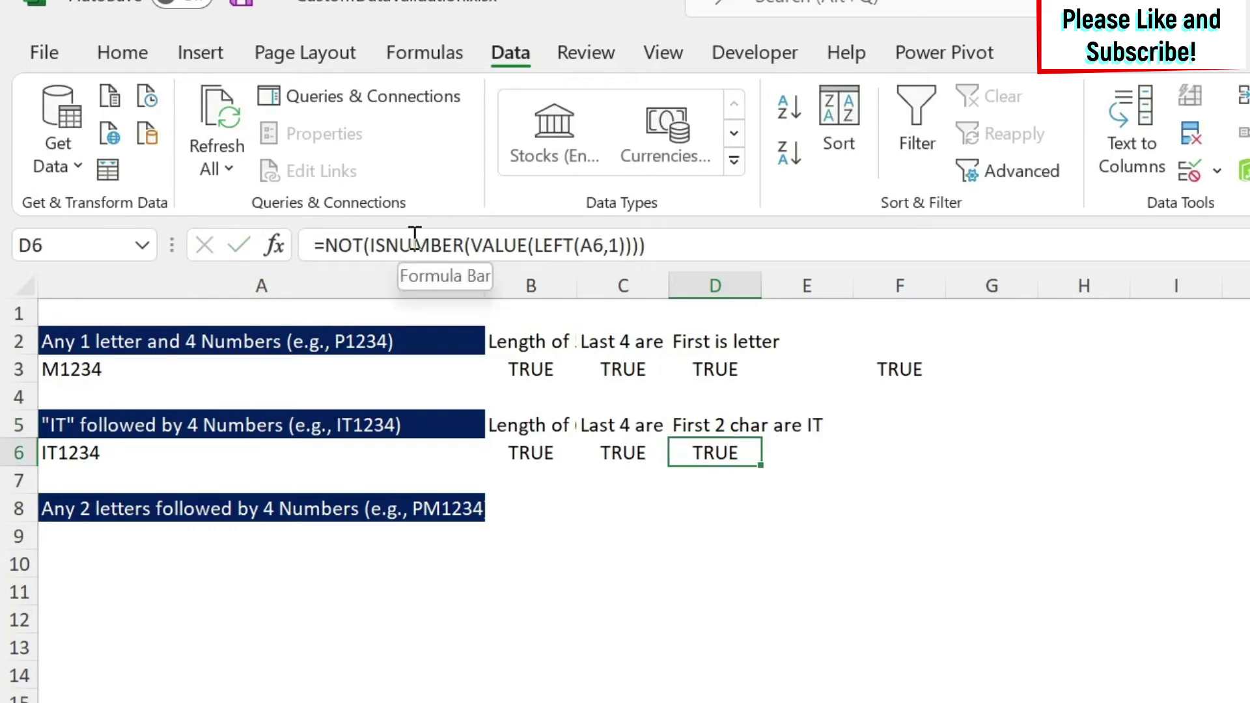
type("=")
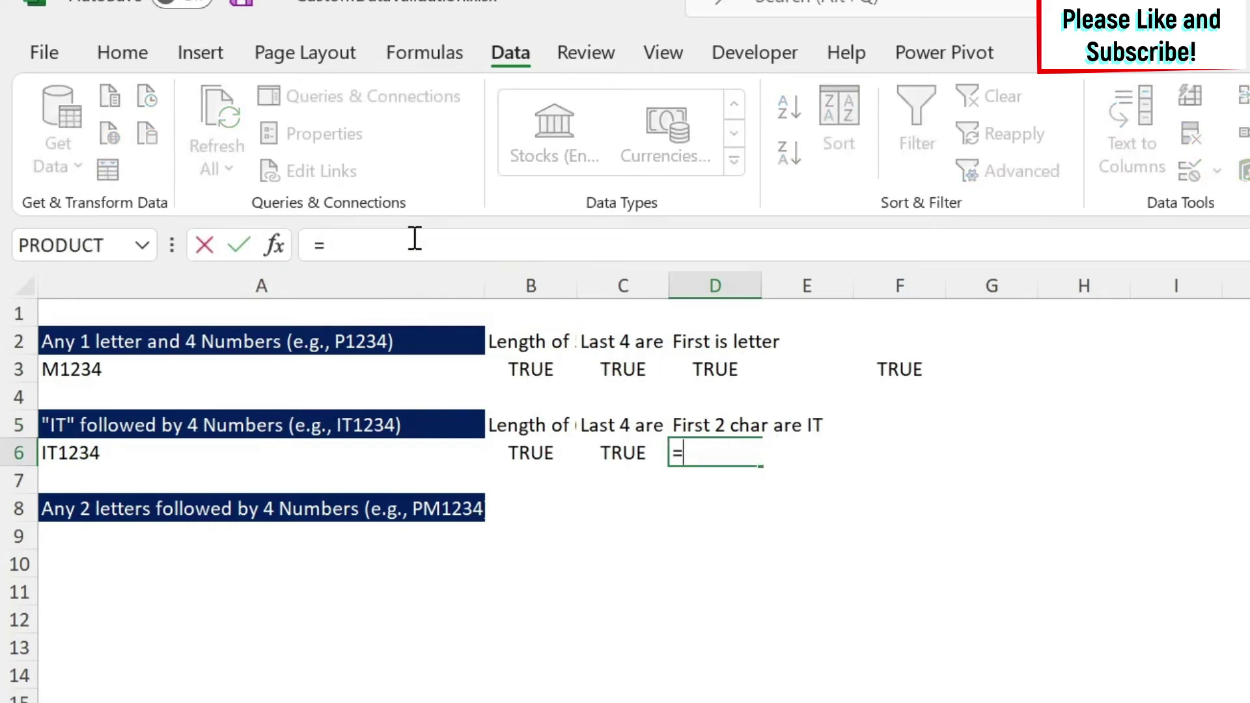
type("left(")
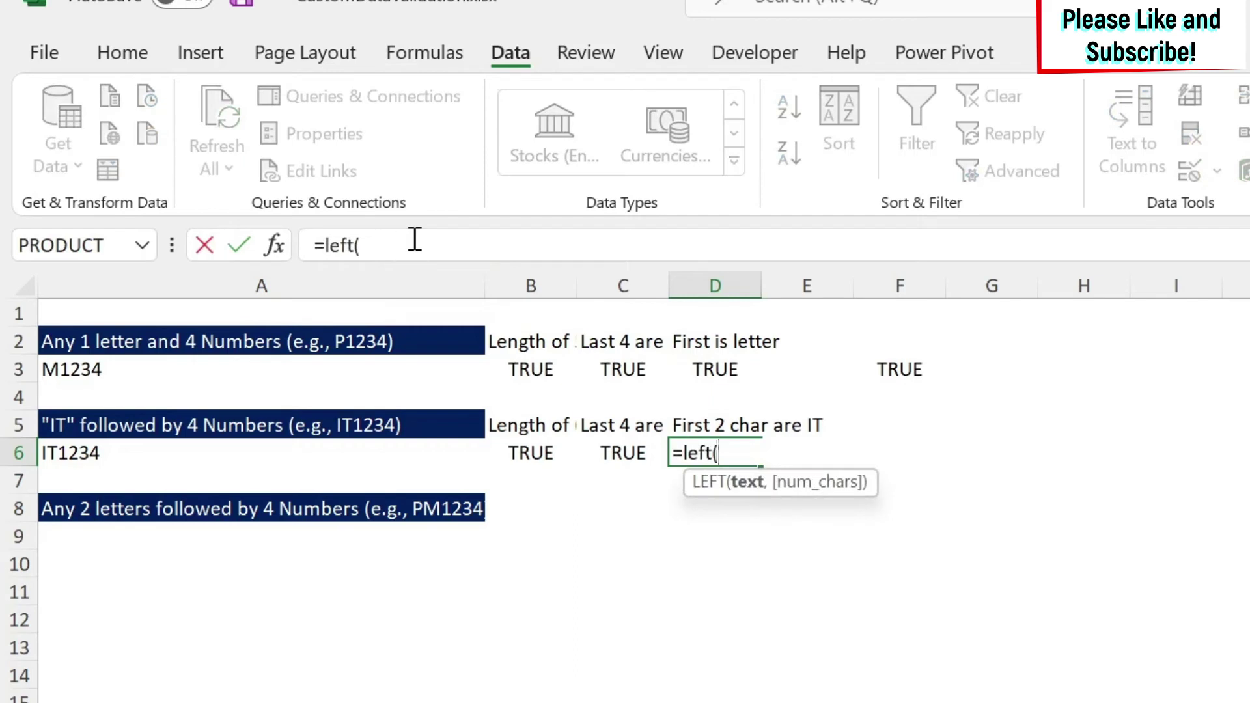
left_click(127, 452)
type(",2)=\"IT")
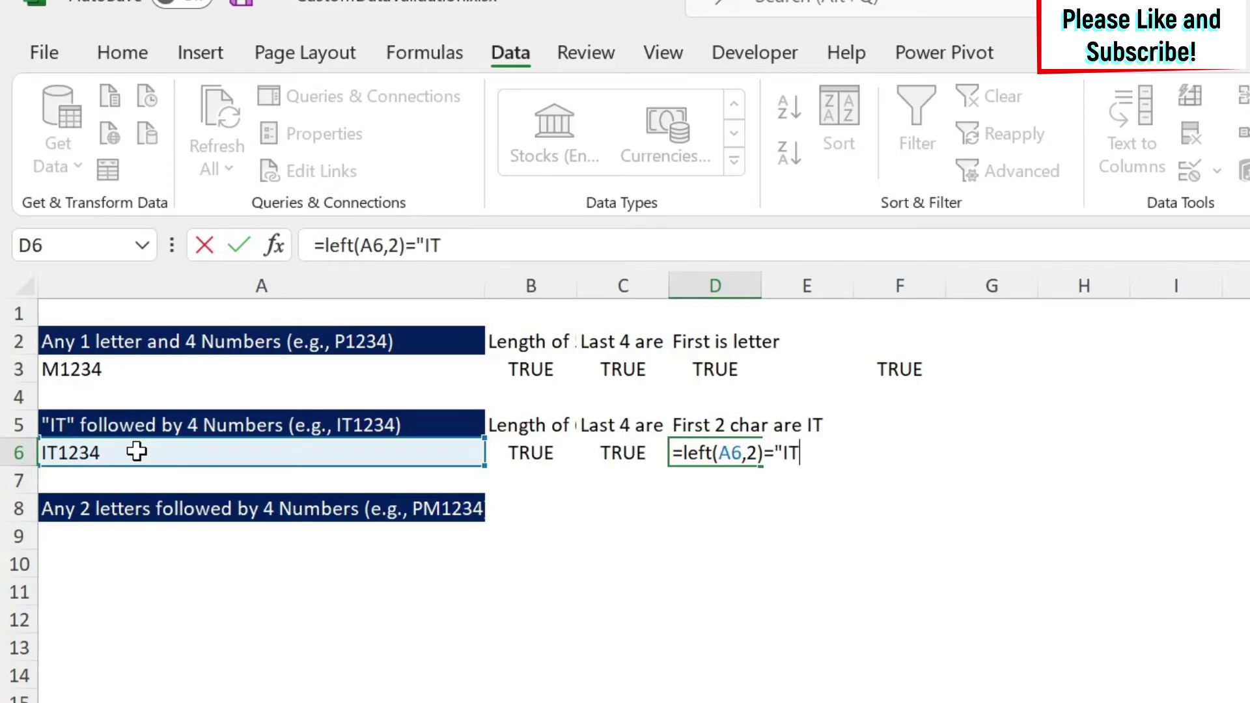
type("\"")
key("Return")
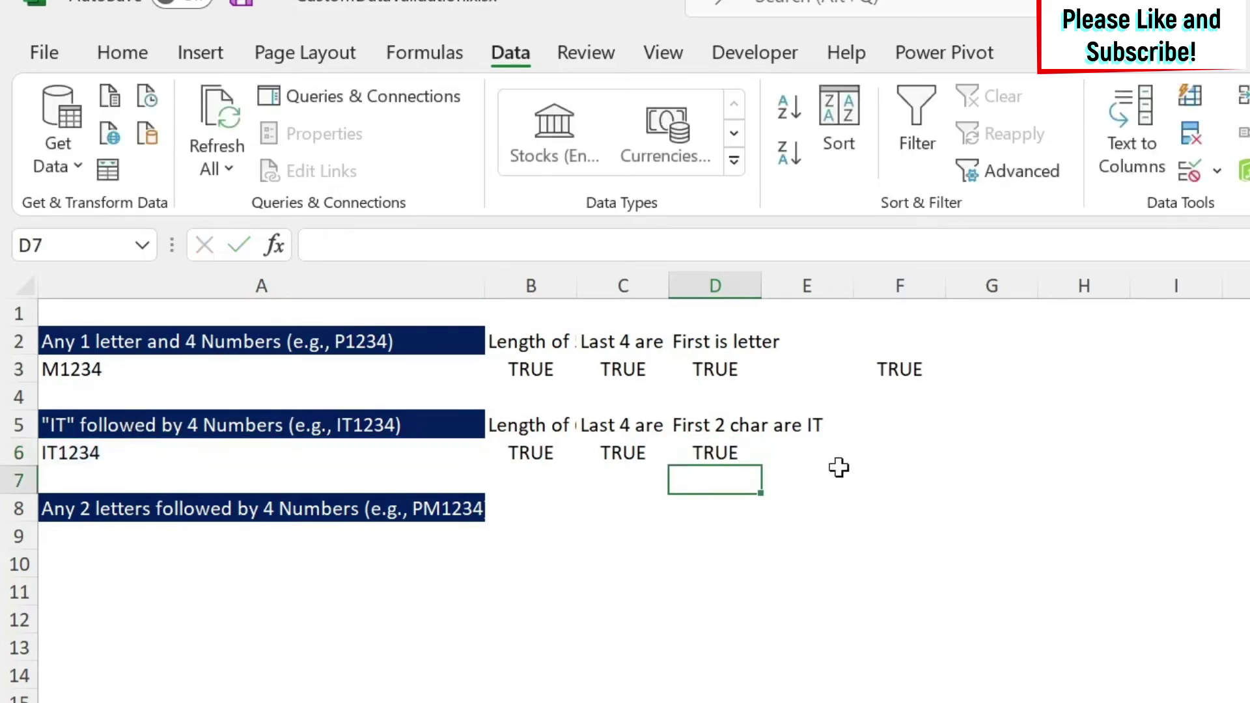
Change A6 to PL1234 to test the first-two-characters check
left_click(151, 462)
left_click_drag(315, 245, 337, 251)
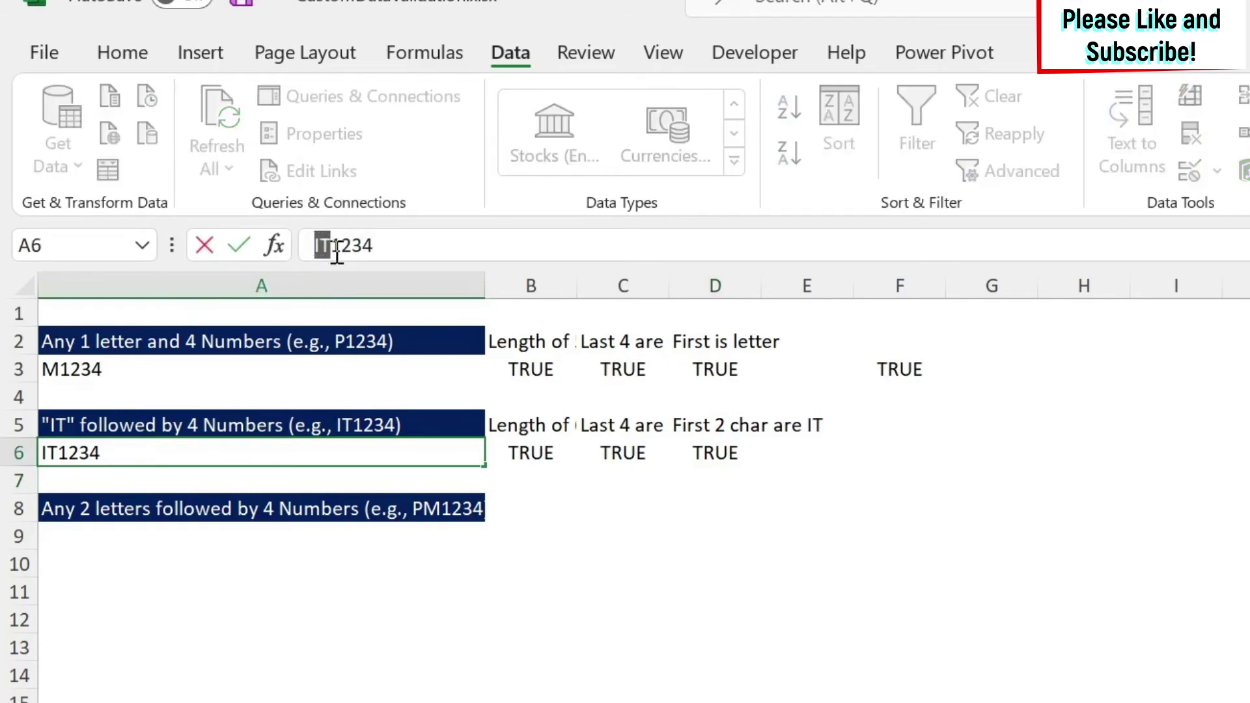
type("PL")
key("Return")
key("Up")
key("Right")
key("Right")
key("Right")
key("Right")
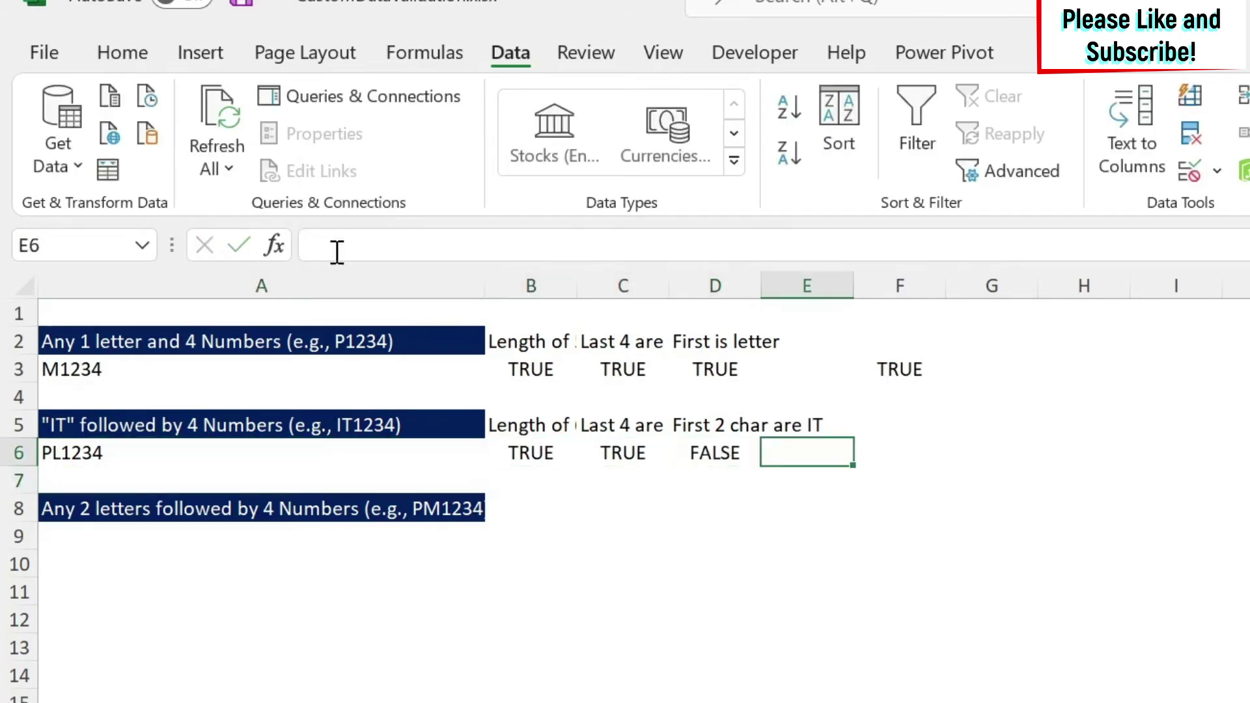
key("Left")
key("Left")
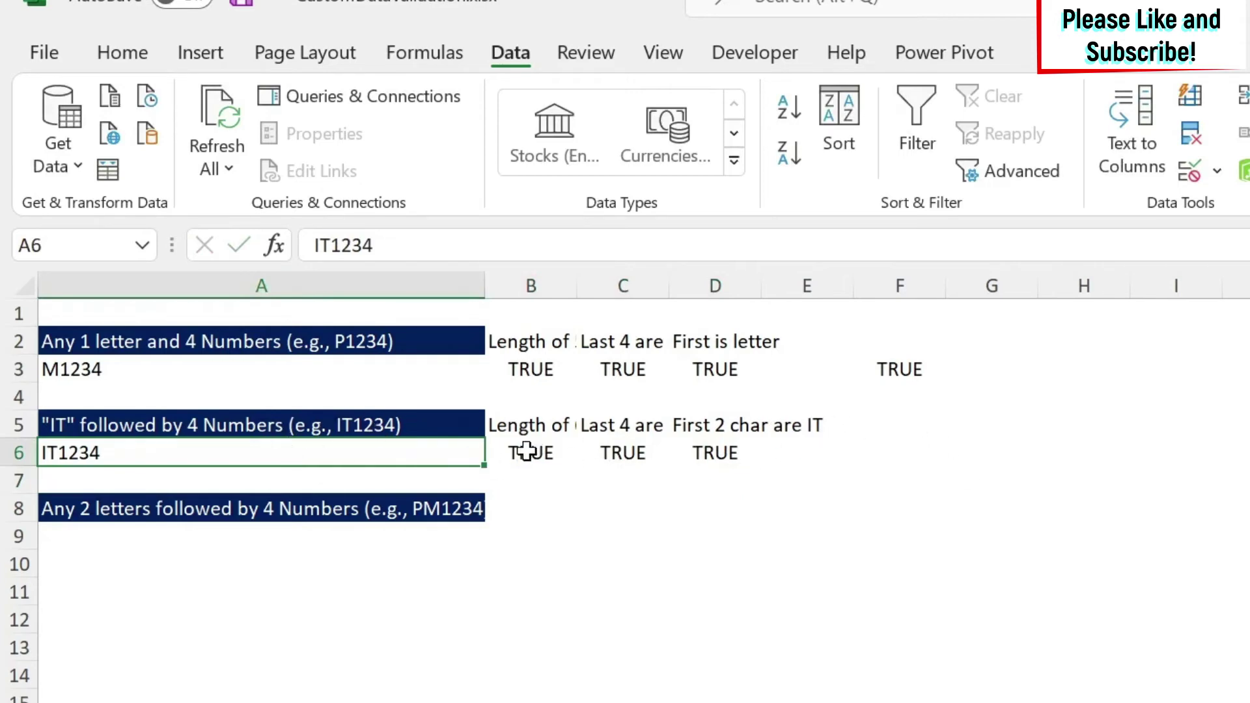
left_click(121, 54)
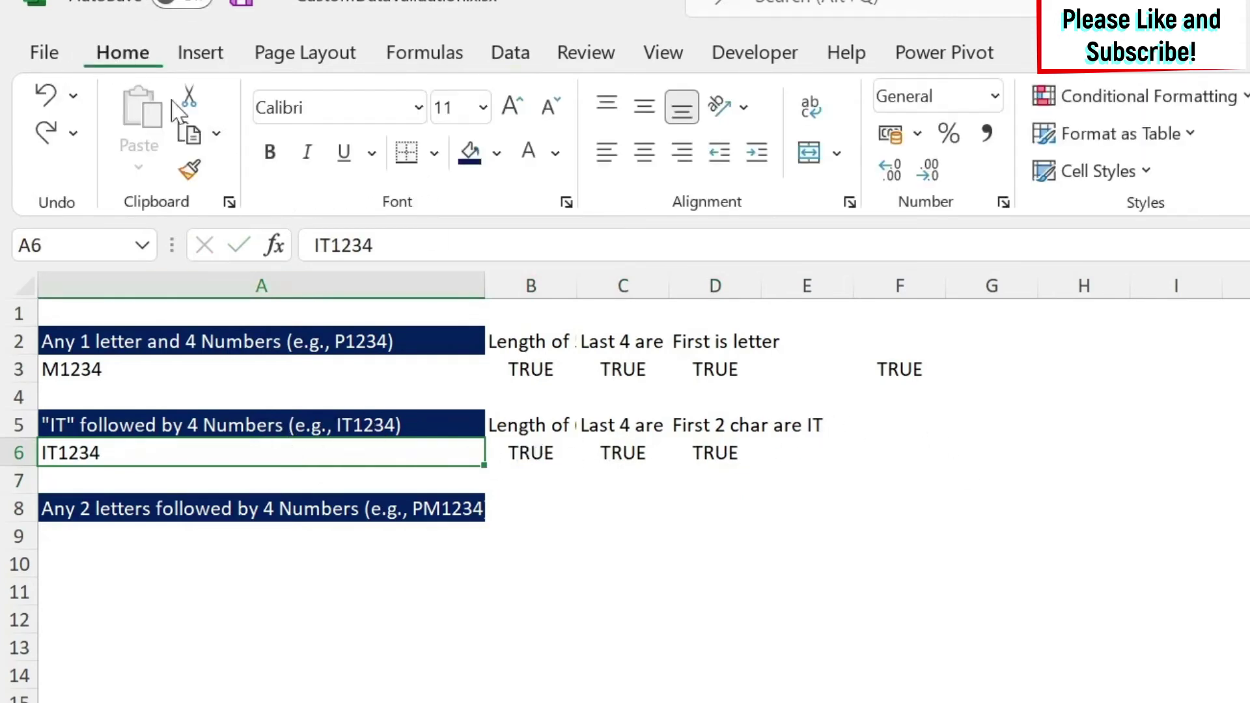
Empty the clipboard history and copy B6's LEN(A6)=6 check text
left_click(229, 202)
left_click(161, 352)
left_click(918, 450)
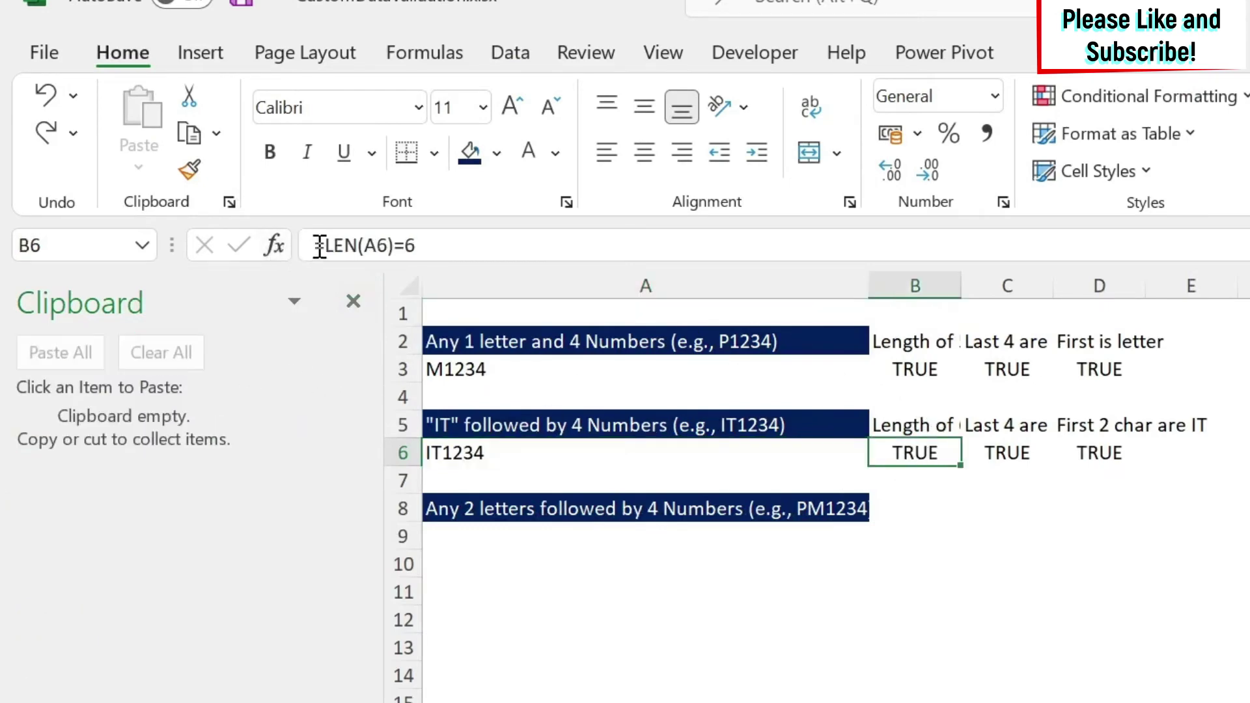
left_click_drag(323, 247, 602, 264)
key("ctrl+c")
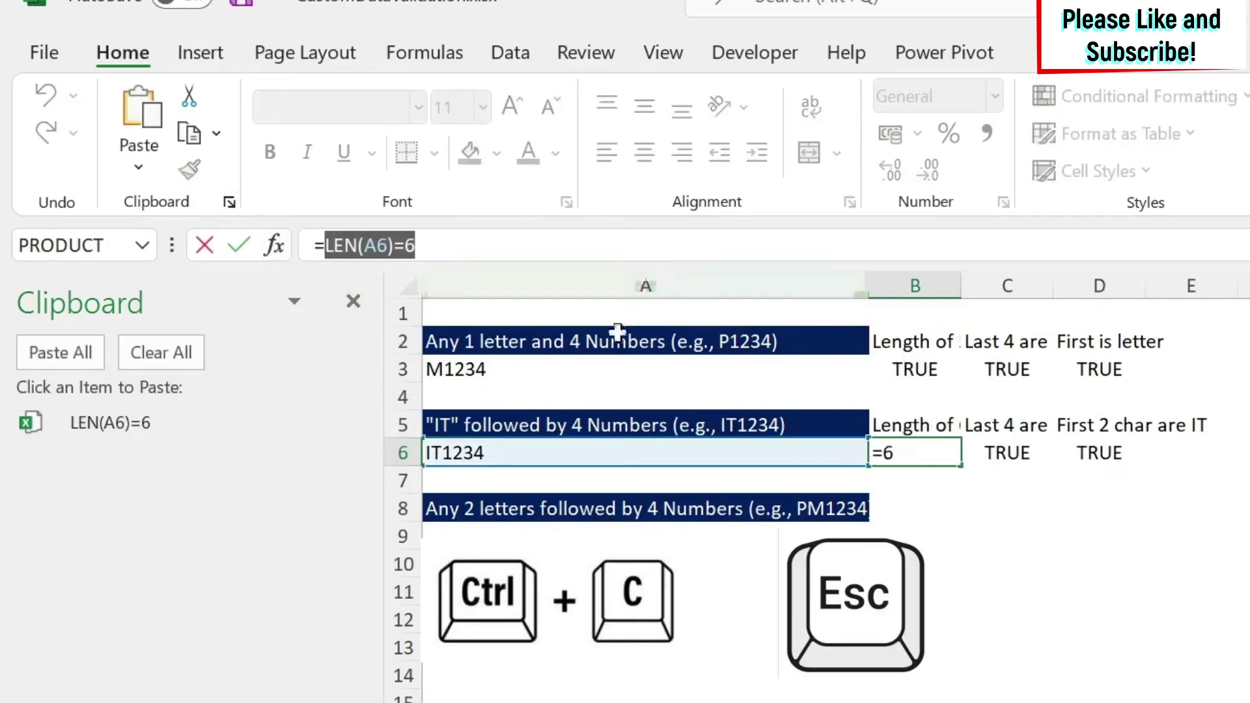
key("Escape")
Copy the ISNUMBER check from C6 and the LEFT(A6,2)="IT" check from D6
left_click(1022, 450)
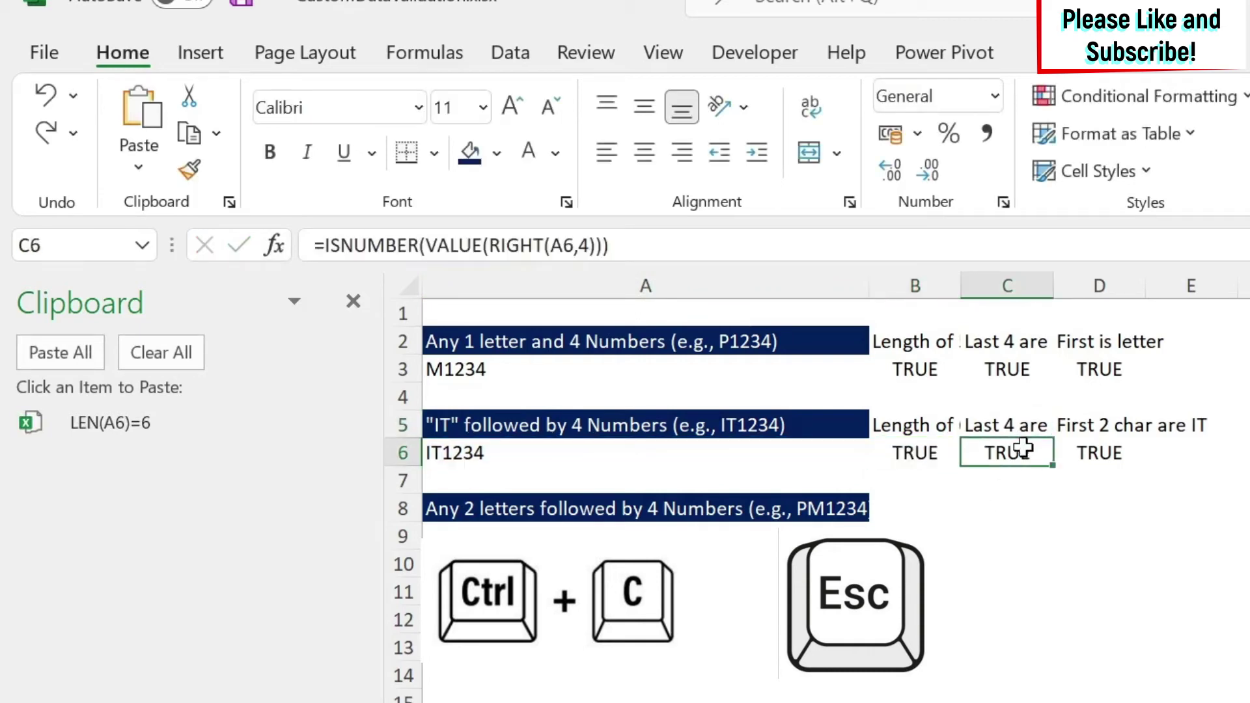
left_click_drag(324, 246, 1020, 265)
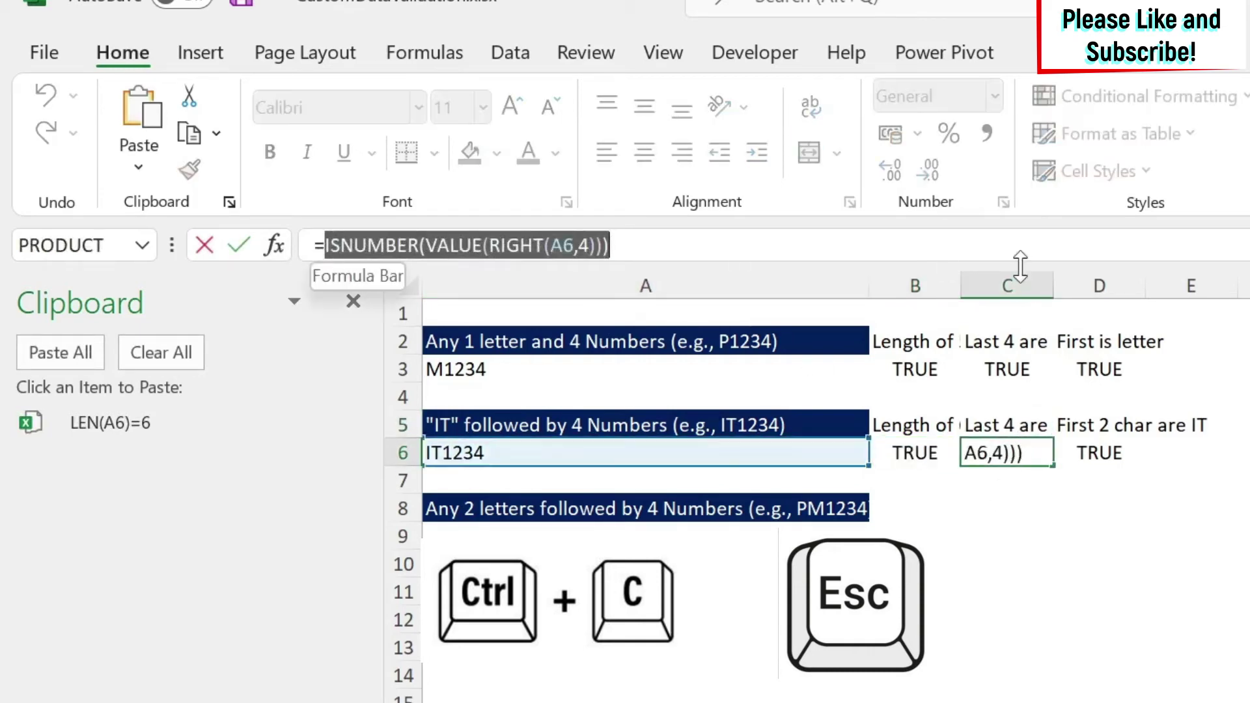
key("ctrl+c")
key("Escape")
left_click(1107, 453)
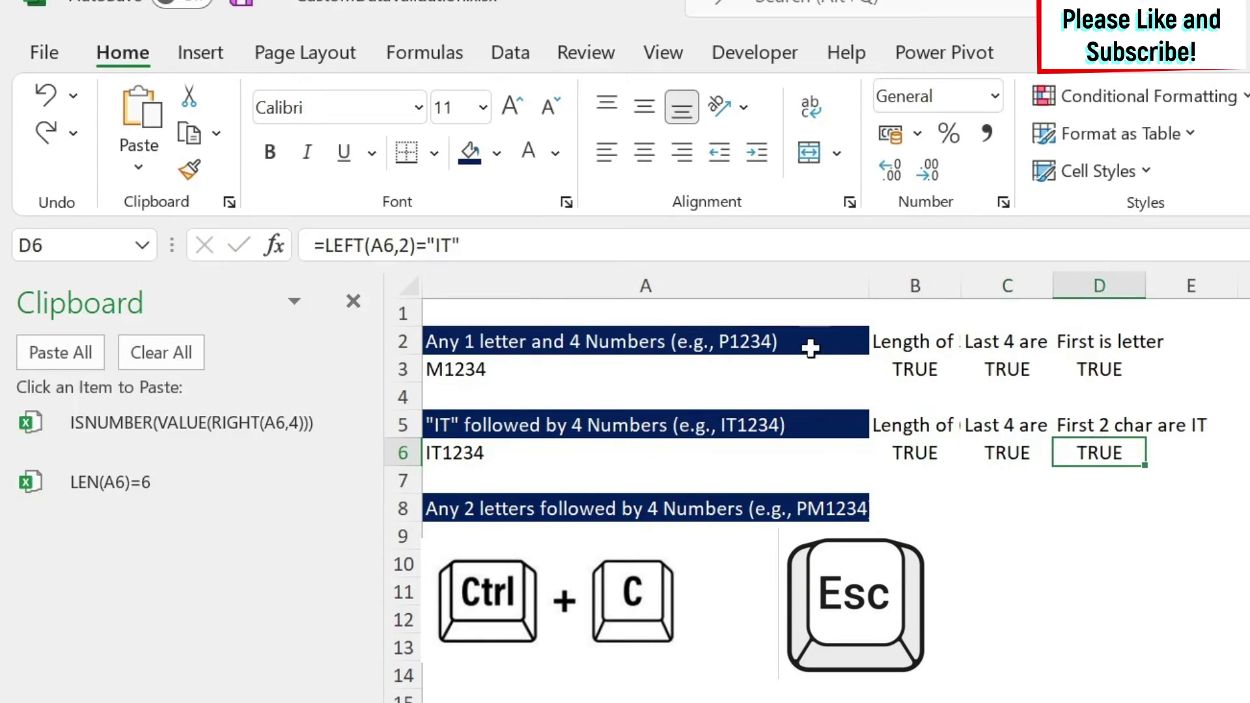
left_click_drag(329, 248, 711, 251)
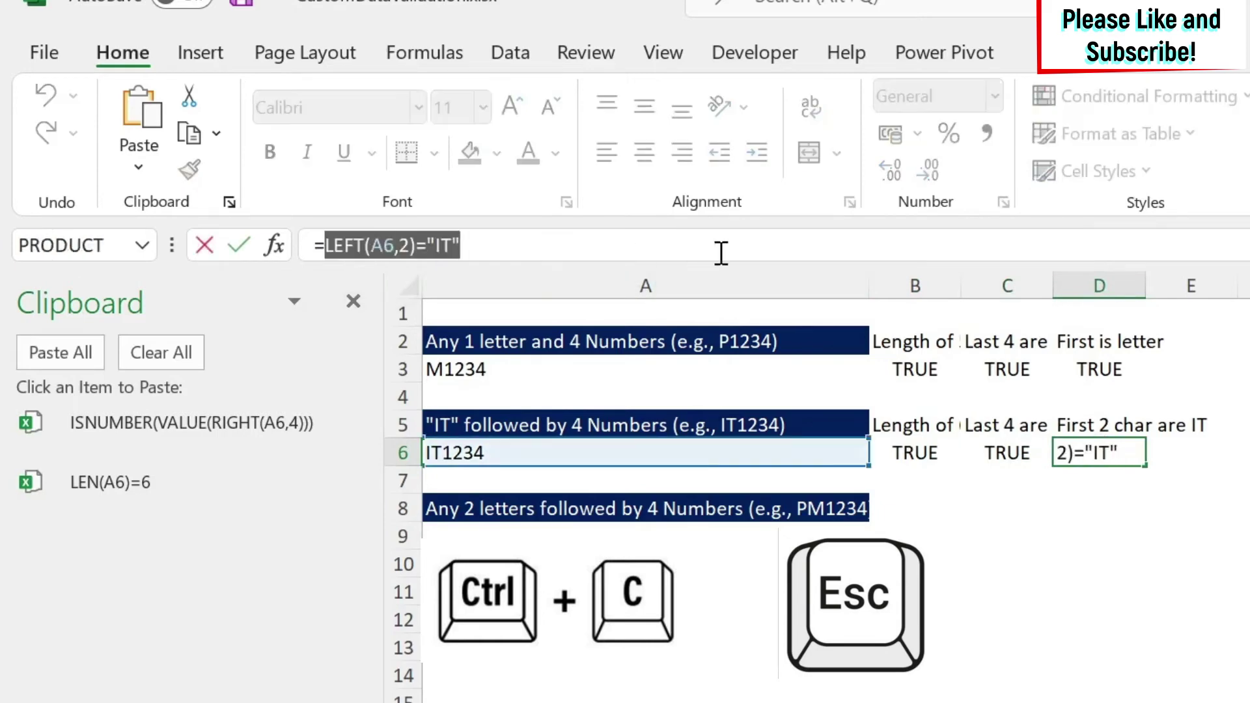
key("ctrl+c")
key("Escape")
Start typing the AND formula in cell F6
left_click(1231, 430)
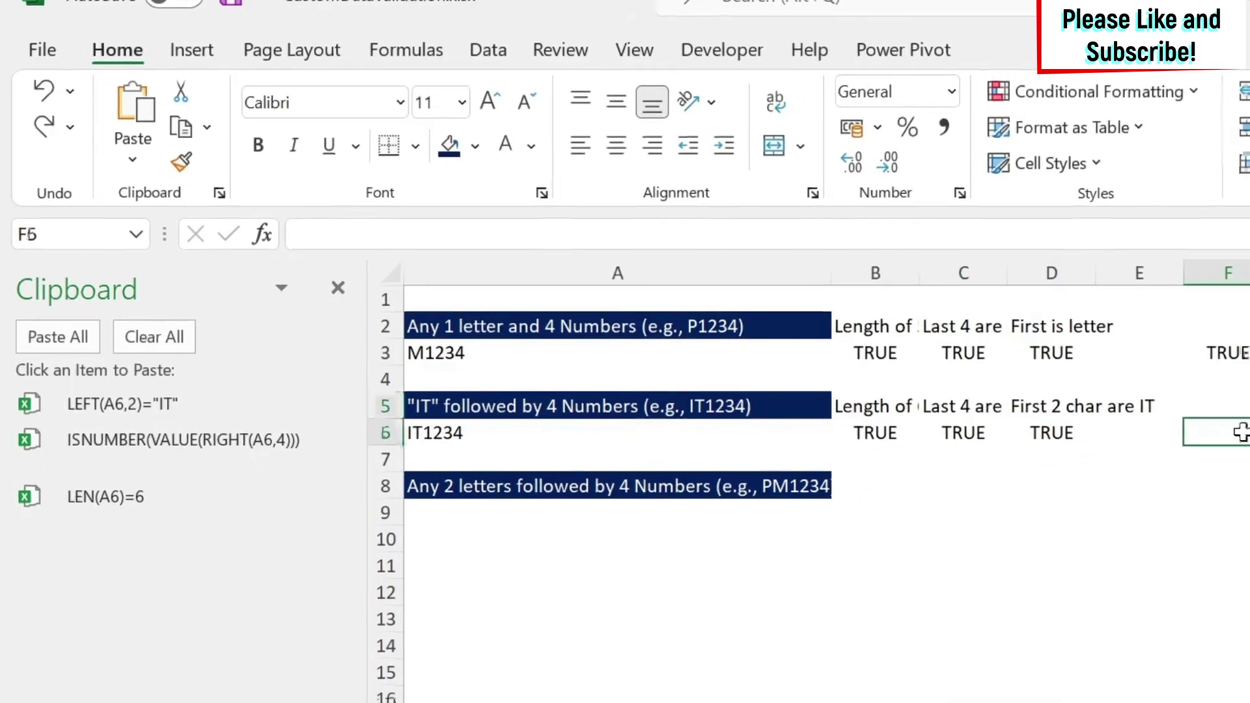
type("=and")
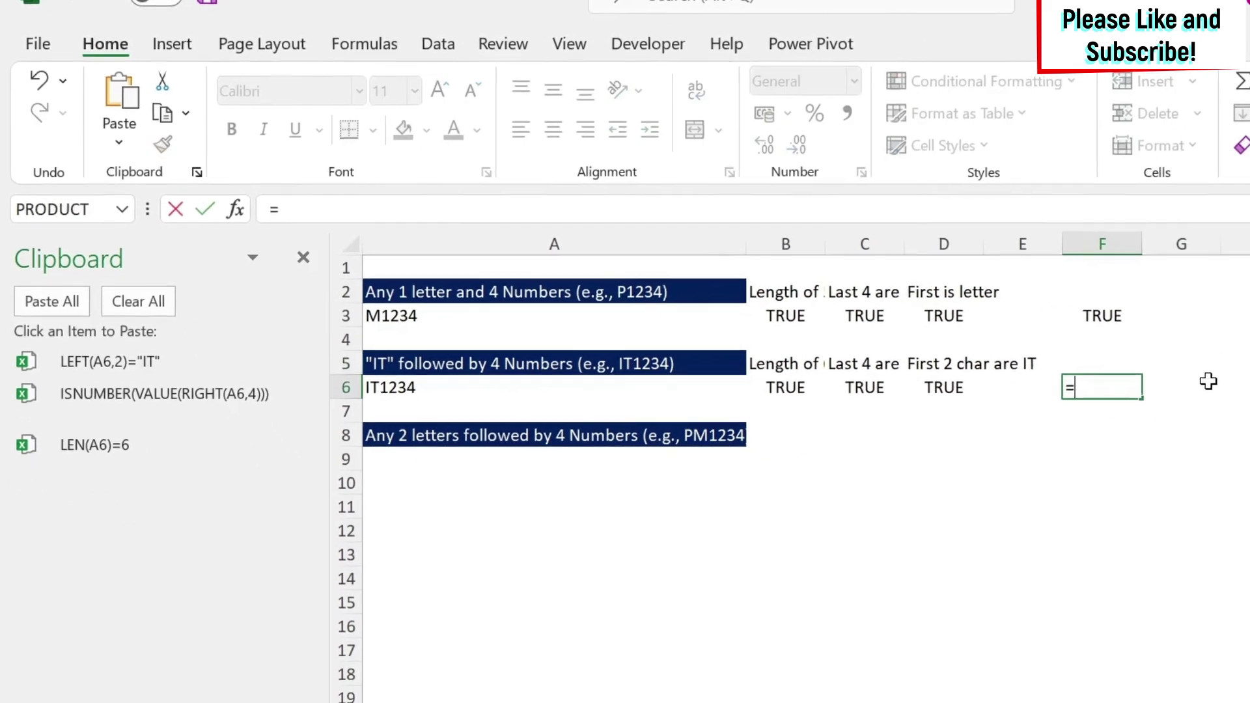
key("BackSpace")
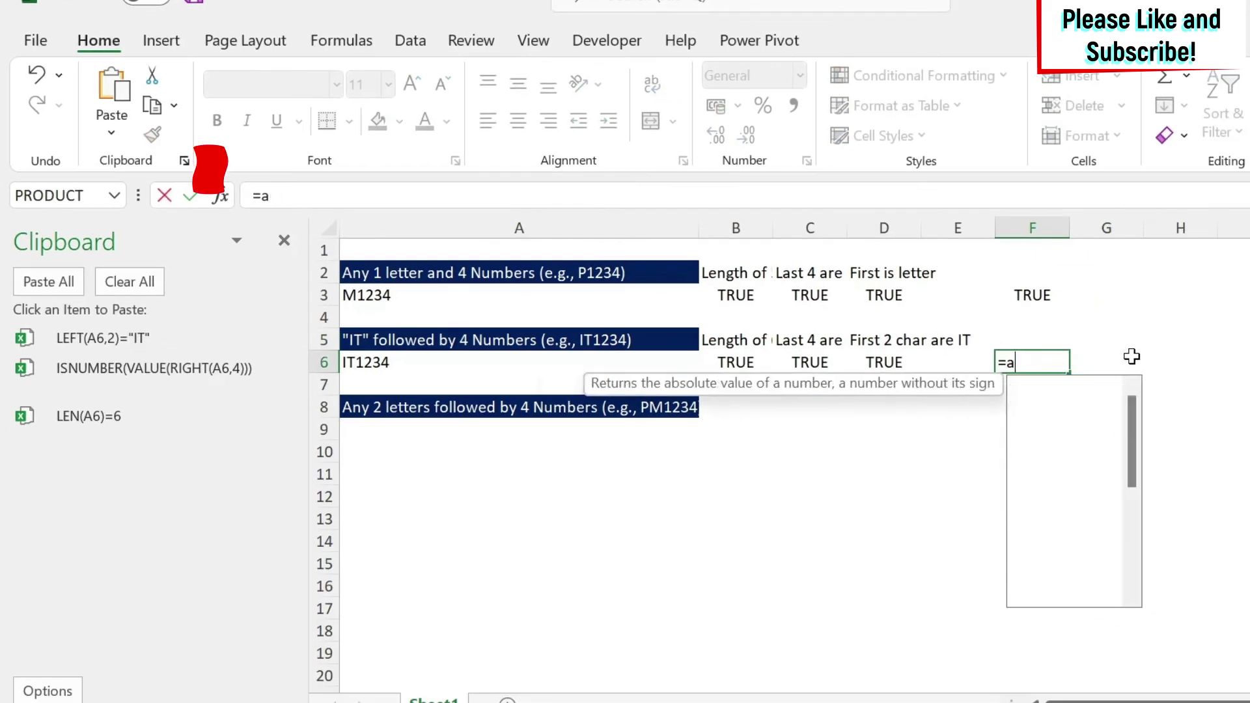
Build =AND(LEN, ISNUMBER, LEFT checks) in F6 from the three clipboard items
type("nd(LEN(A6)=6,")
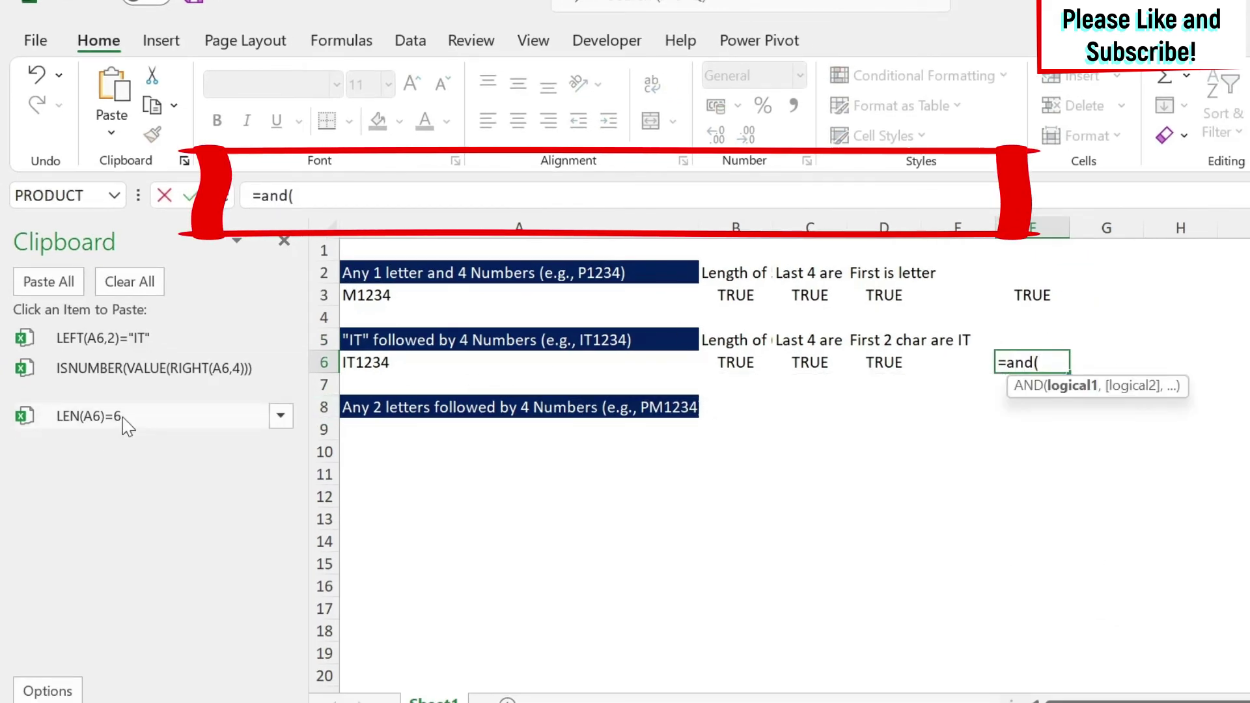
left_click(123, 418)
type(",")
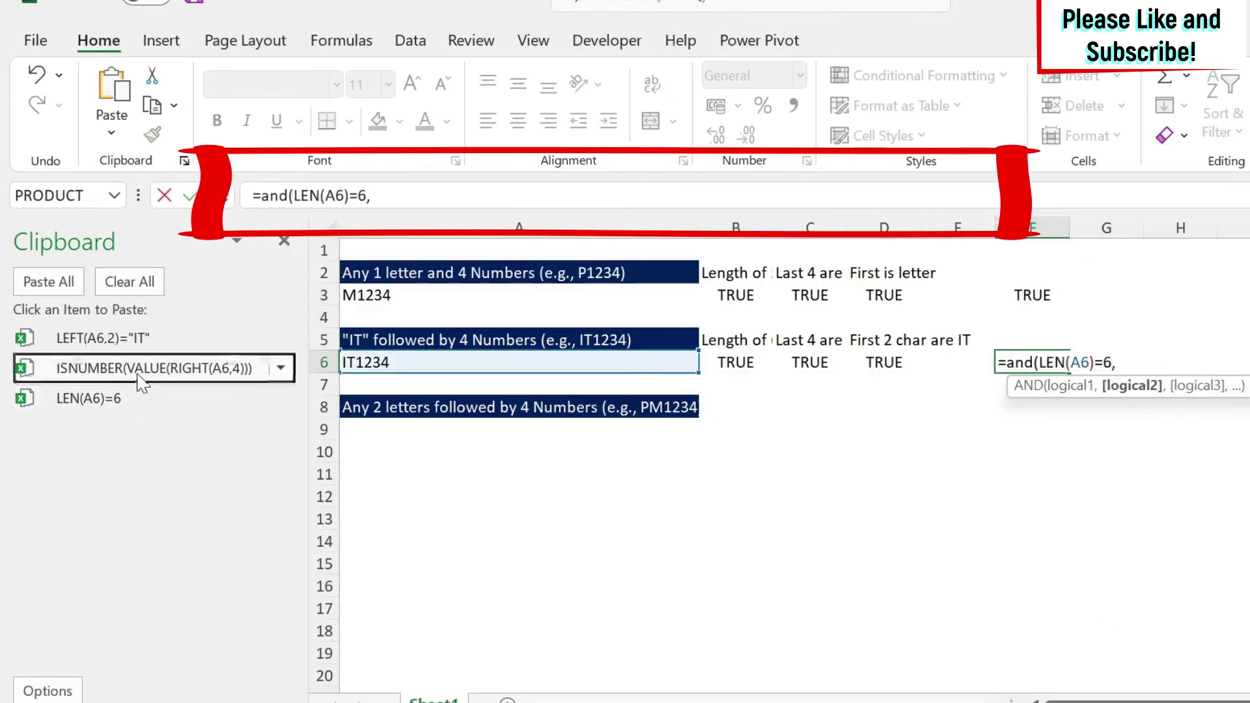
left_click(143, 368)
type(",")
left_click(144, 353)
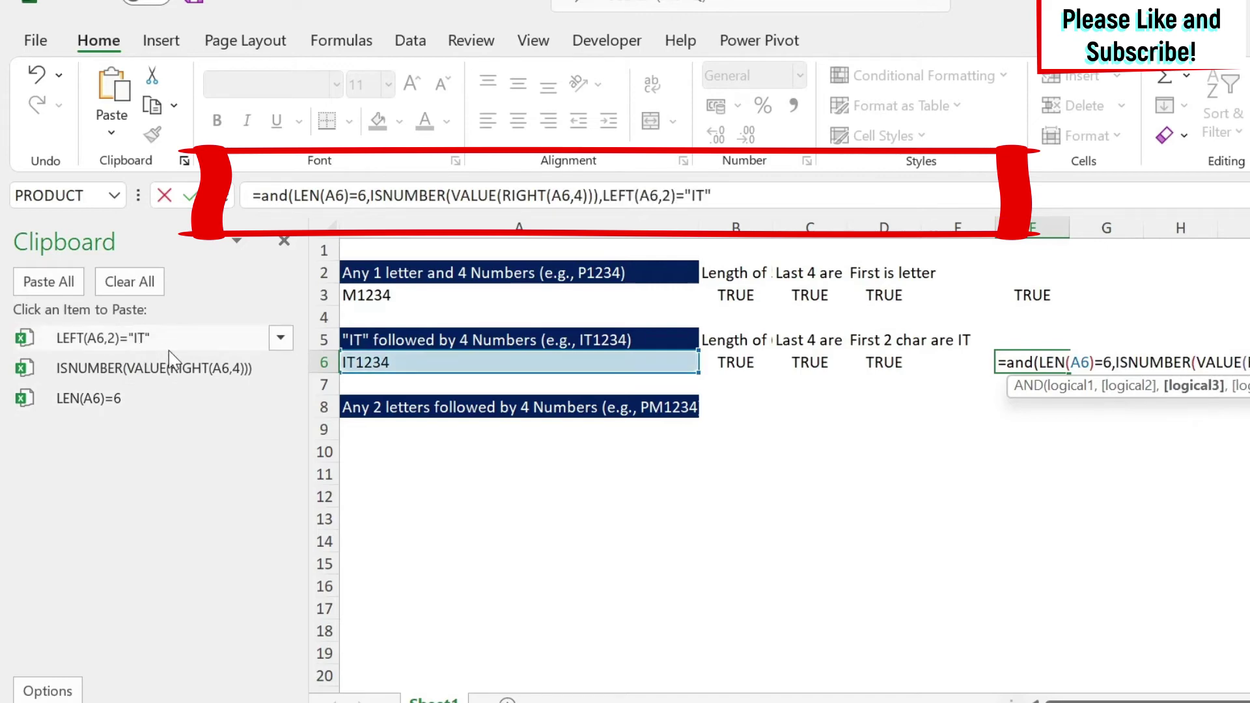
type(")")
key("Return")
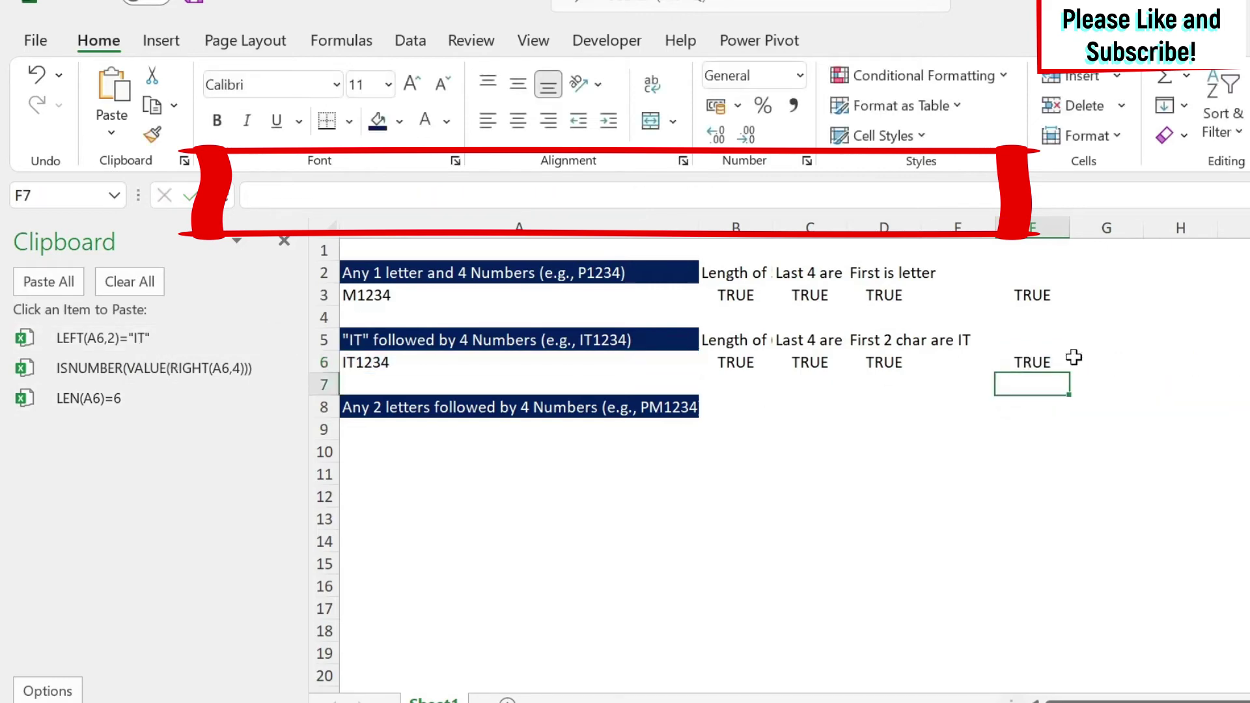
Copy the full combined AND formula from F6 and select A6
key("Up")
left_click_drag(720, 192, 122, 198)
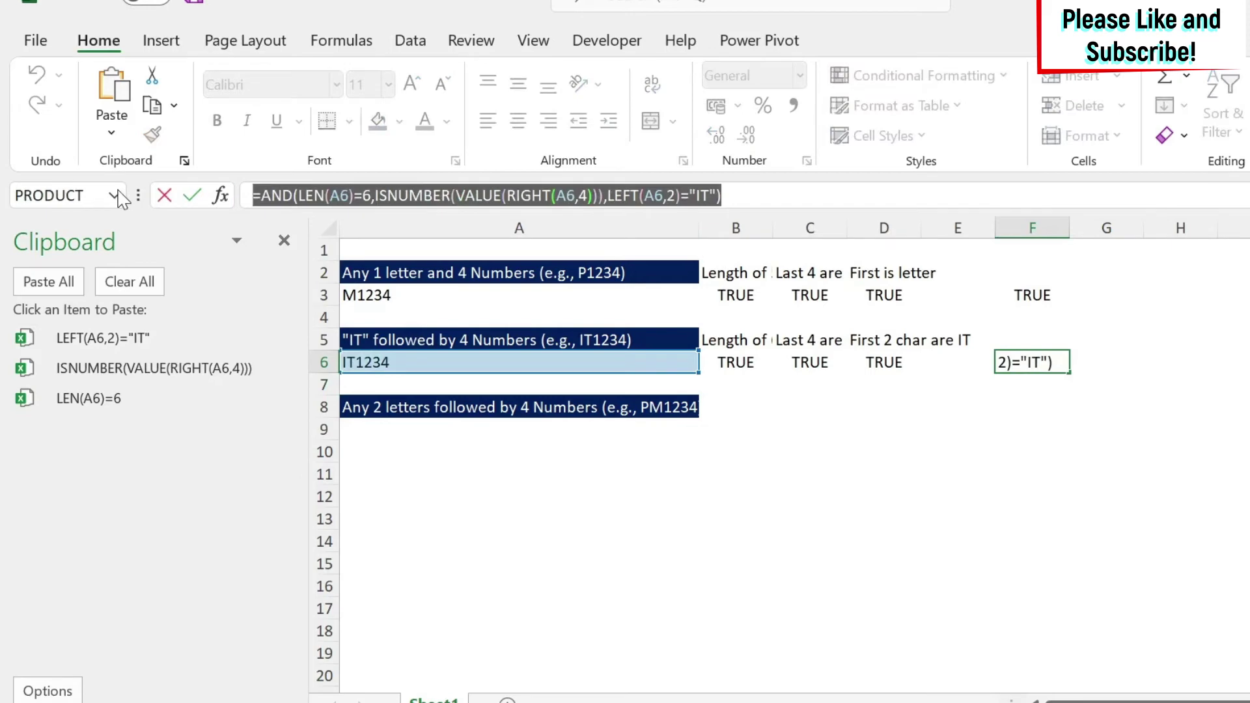
key("ctrl+c")
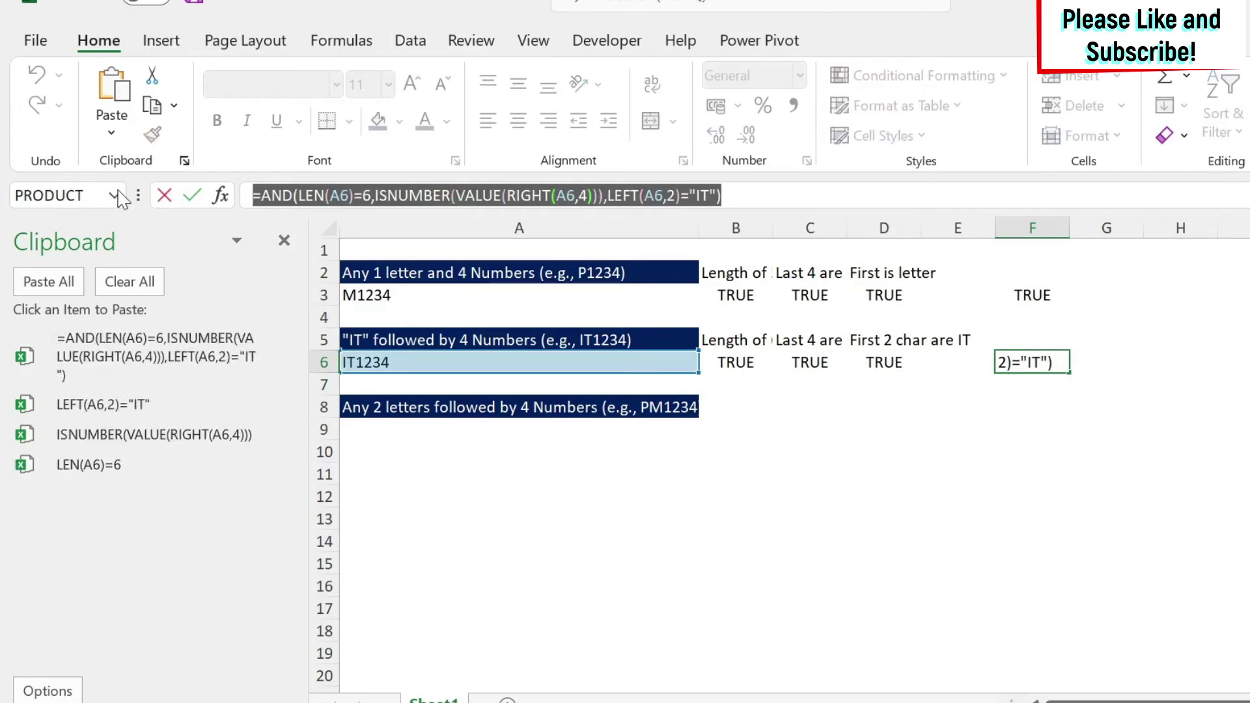
key("Escape")
left_click(285, 241)
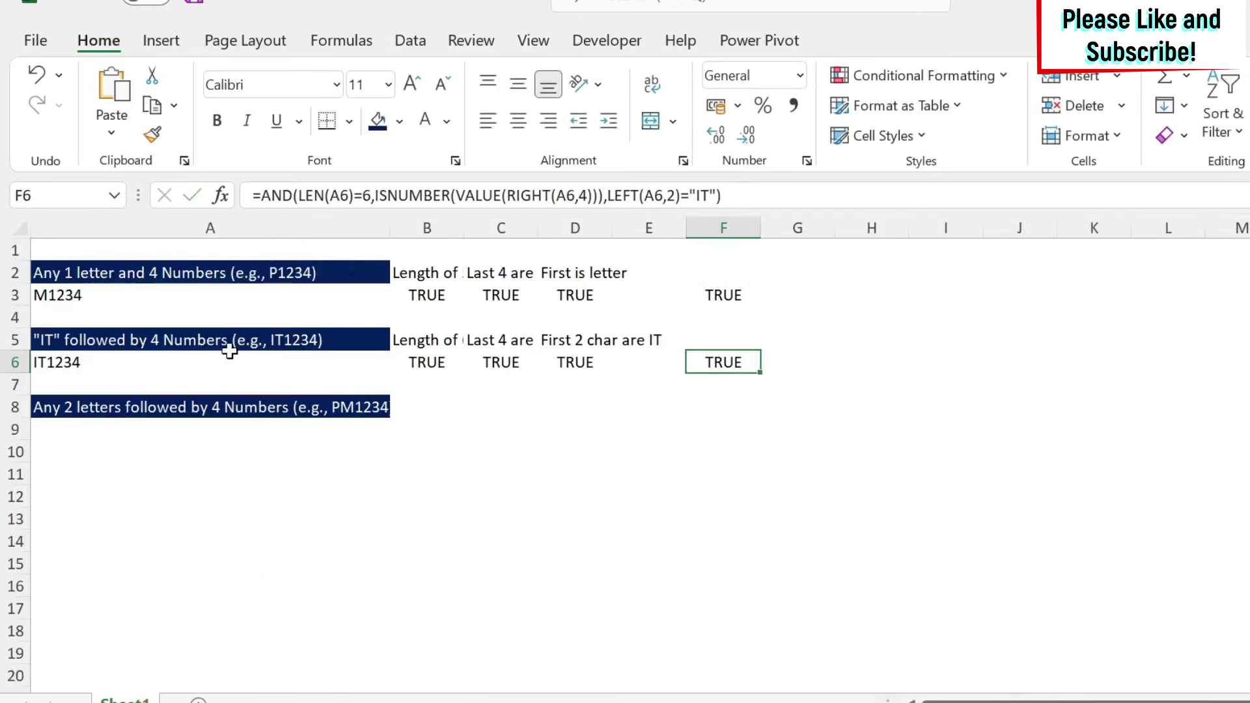
left_click(188, 364)
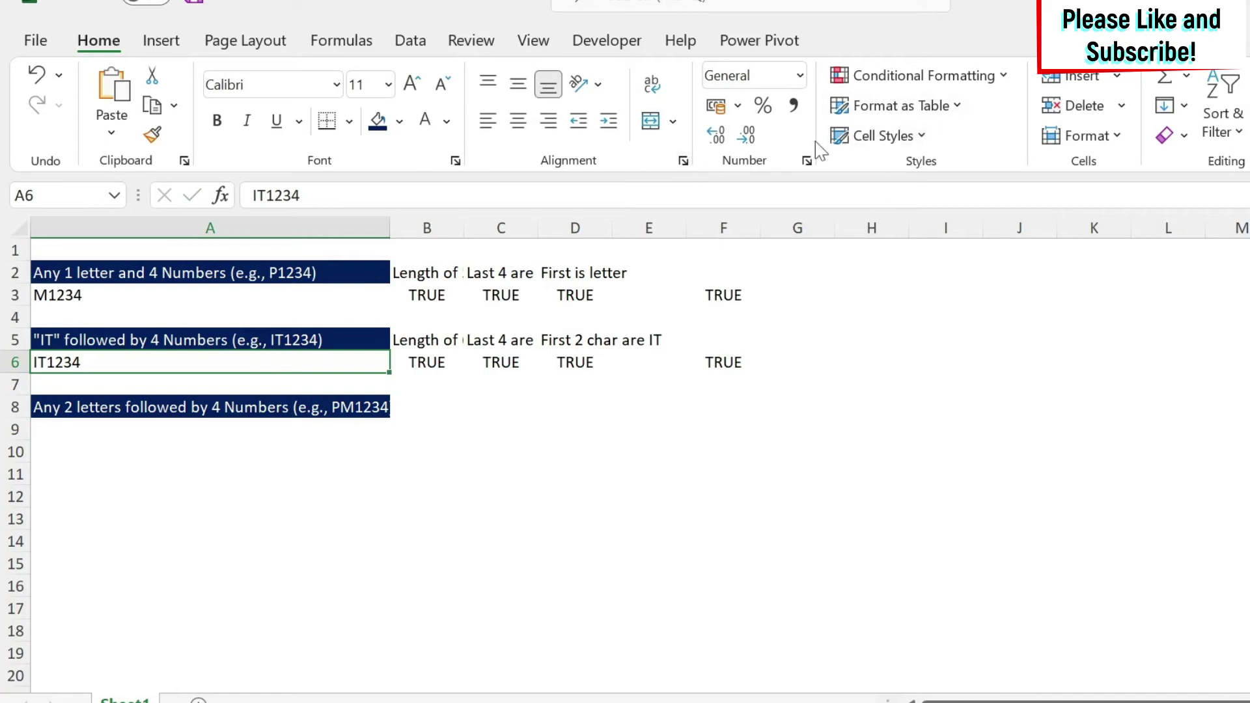
left_click(417, 43)
Set A6's Data Validation to Custom with the pasted combined AND formula
left_click(956, 135)
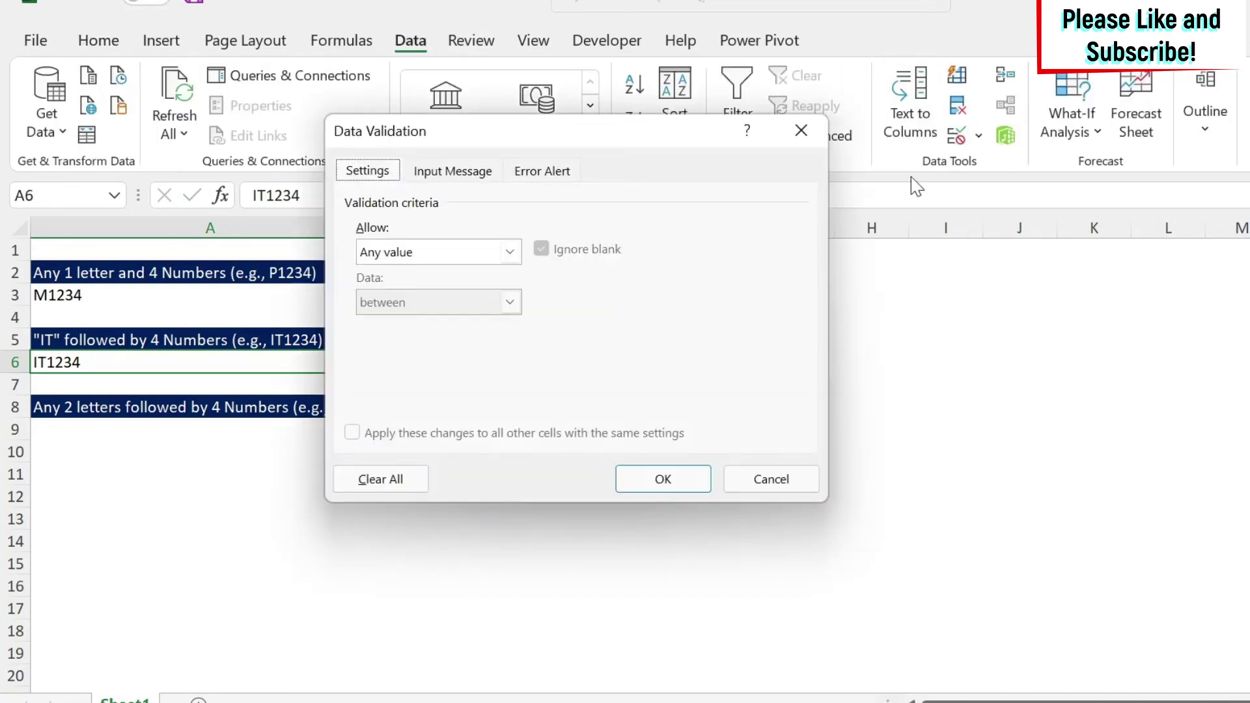
left_click(455, 252)
left_click(443, 389)
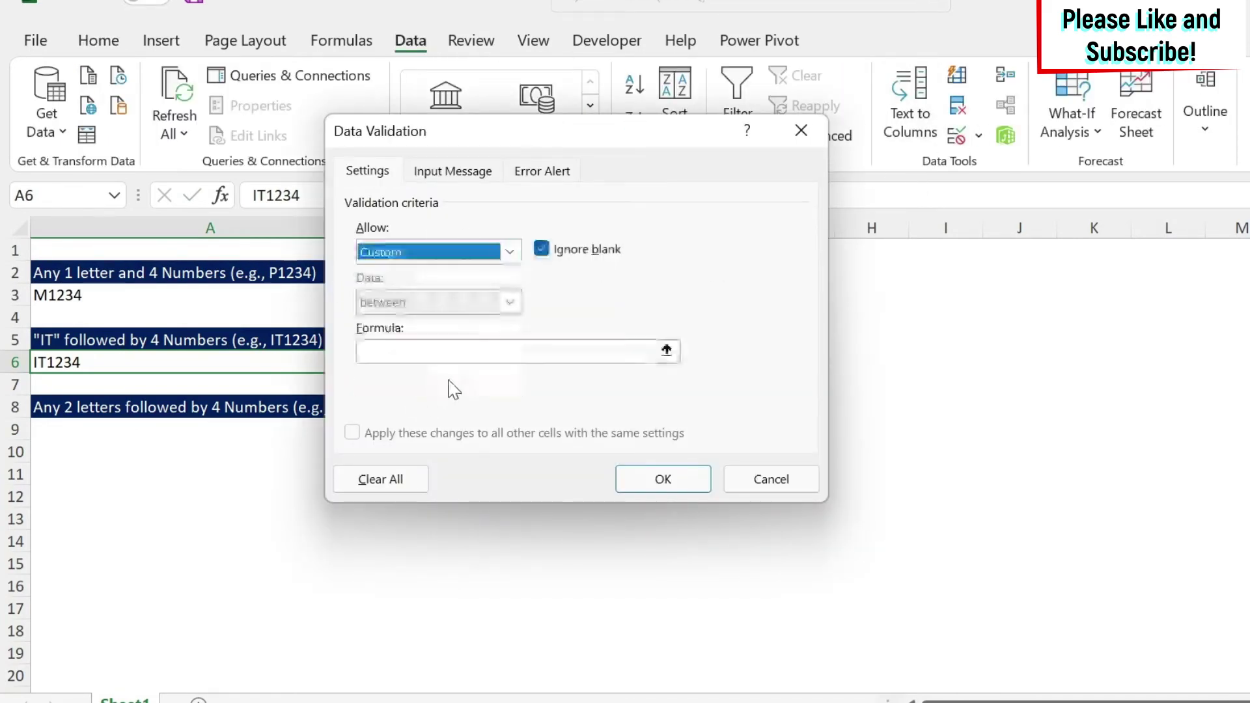
left_click(469, 352)
key("ctrl+v")
left_click(661, 475)
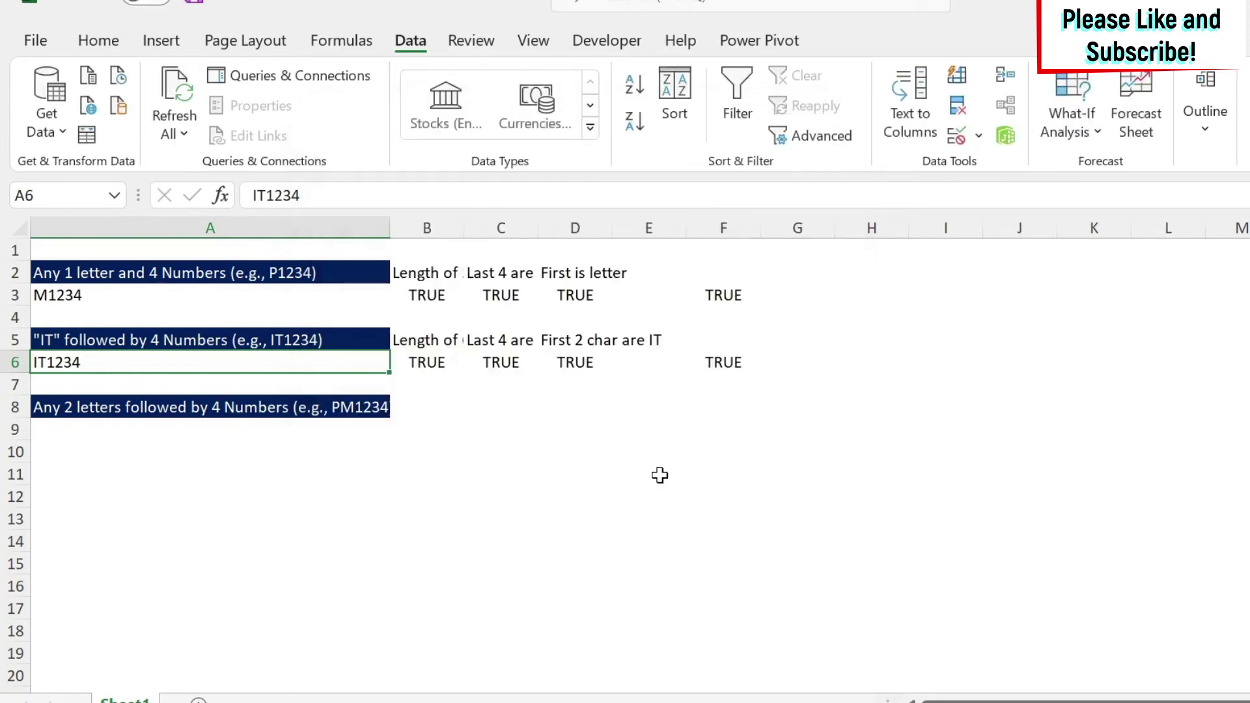
Test the rule: IL2345 is rejected, then corrected to the accepted IT2345
type("IL2345")
key("Return")
key("Return")
key("Home")
type("T")
key("Return")
Confirm IT234R is rejected in A6 and cancel that entry
left_click(315, 367)
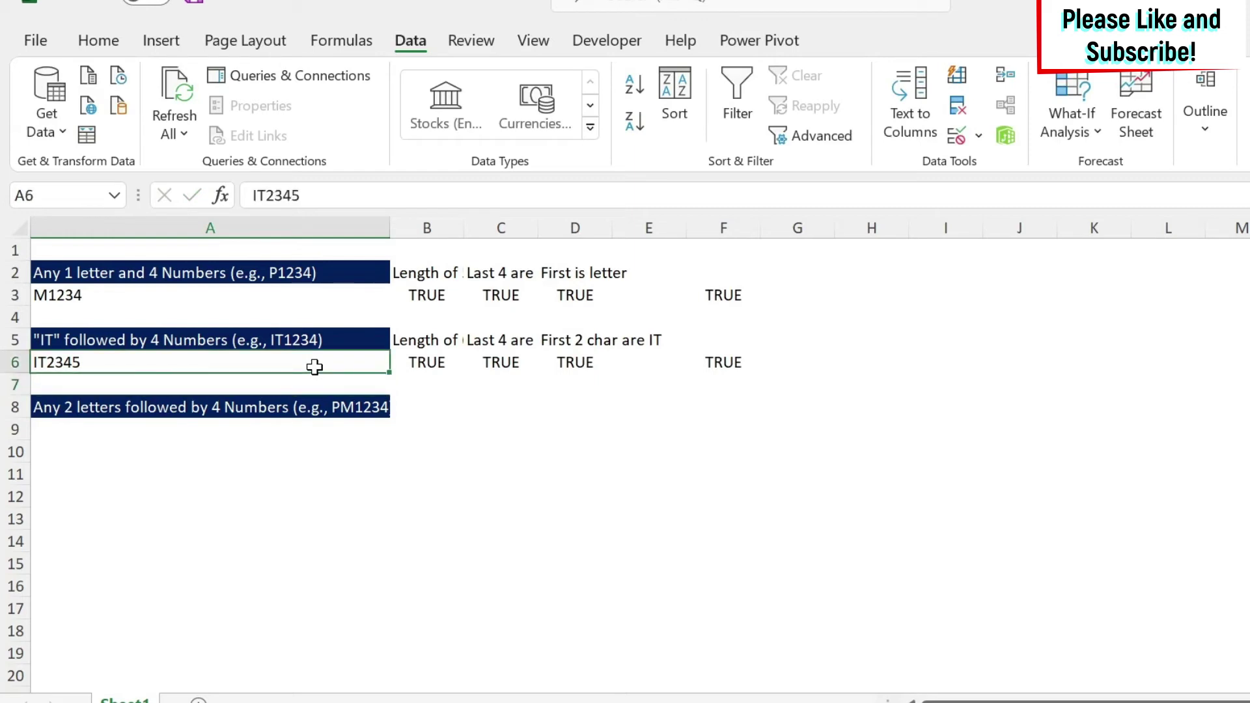
left_click(303, 194)
type("R")
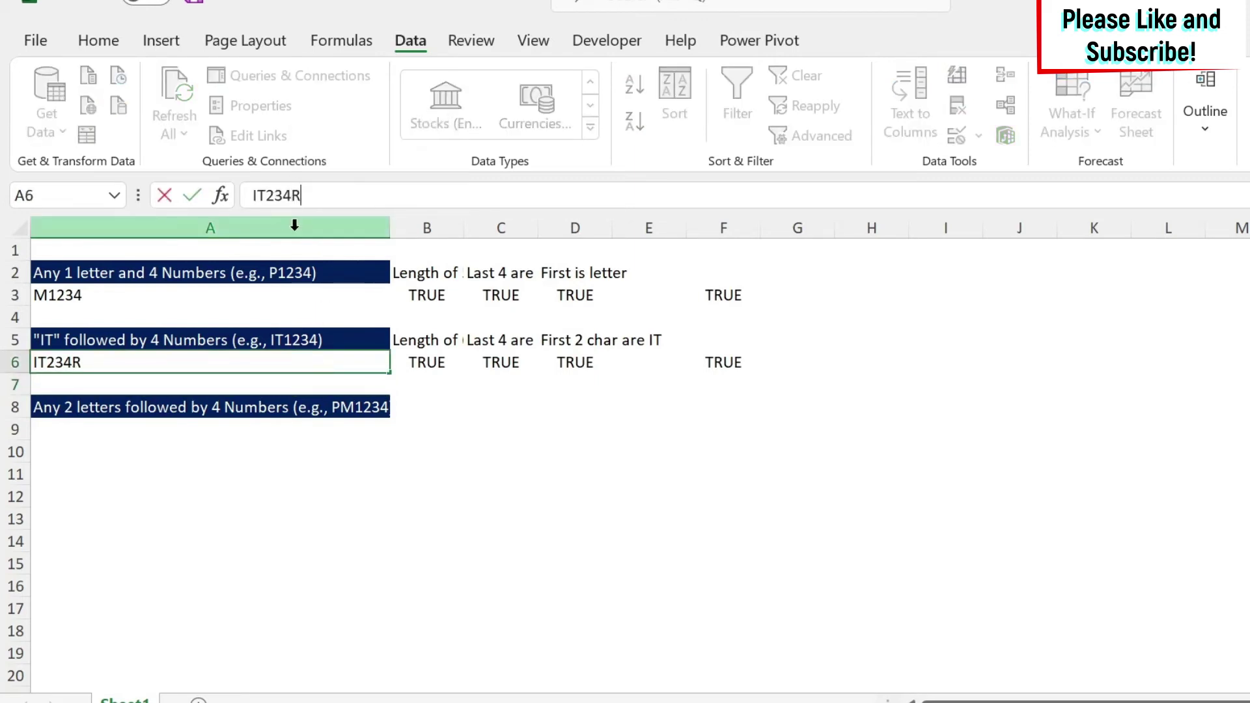
key("Return")
key("Return")
key("End")
key("Escape")
left_click(247, 385)
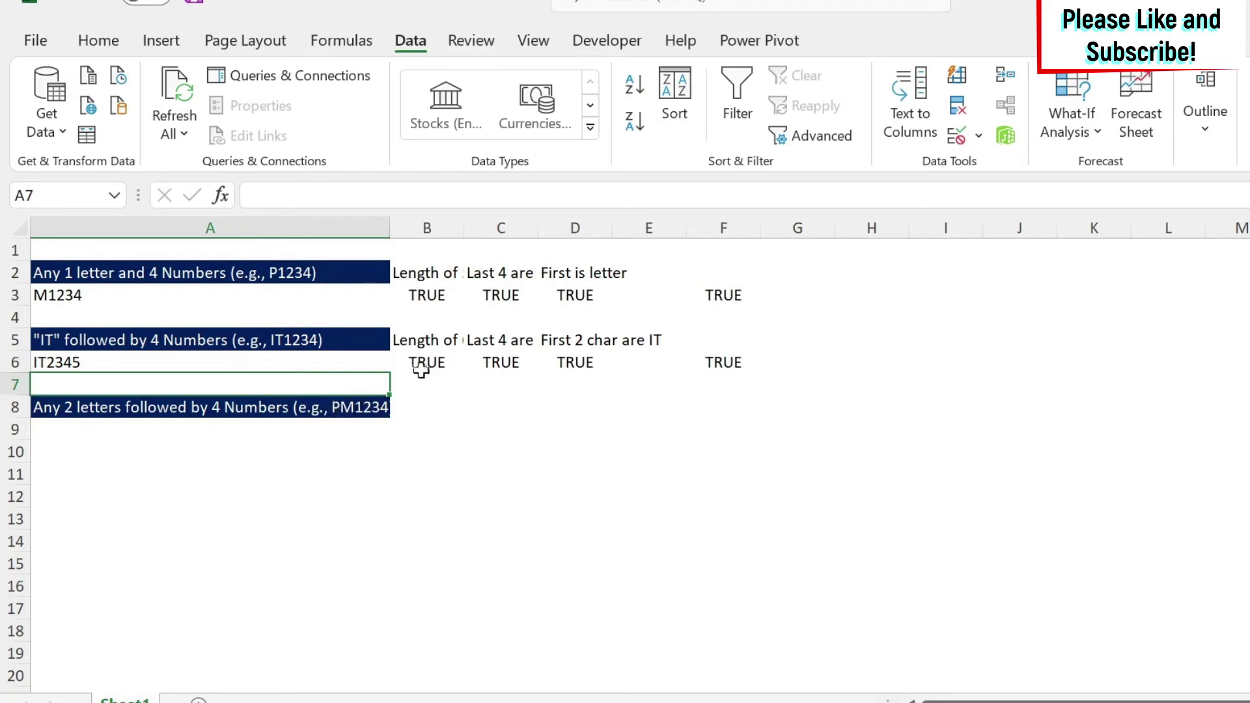
left_click_drag(420, 338, 593, 363)
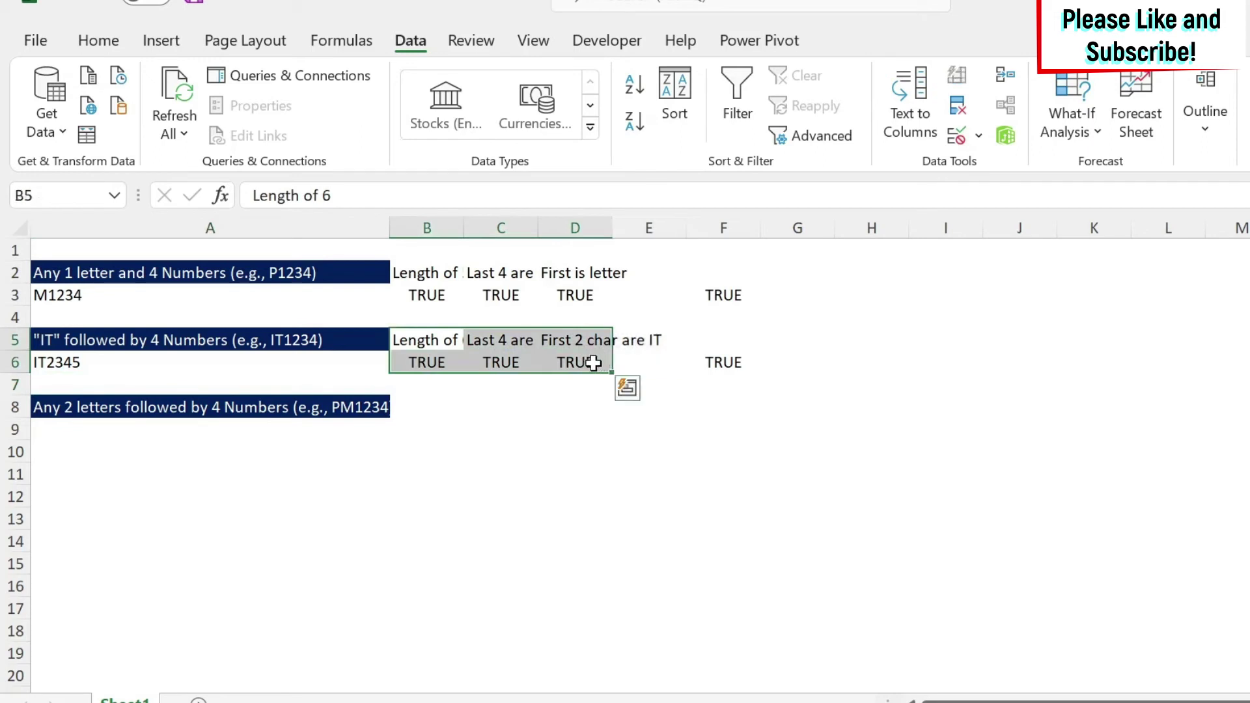
Paste the B5:D6 helper checks at B8 and enter PM1234 in A9
key("ctrl+c")
left_click(420, 409)
key("ctrl+v")
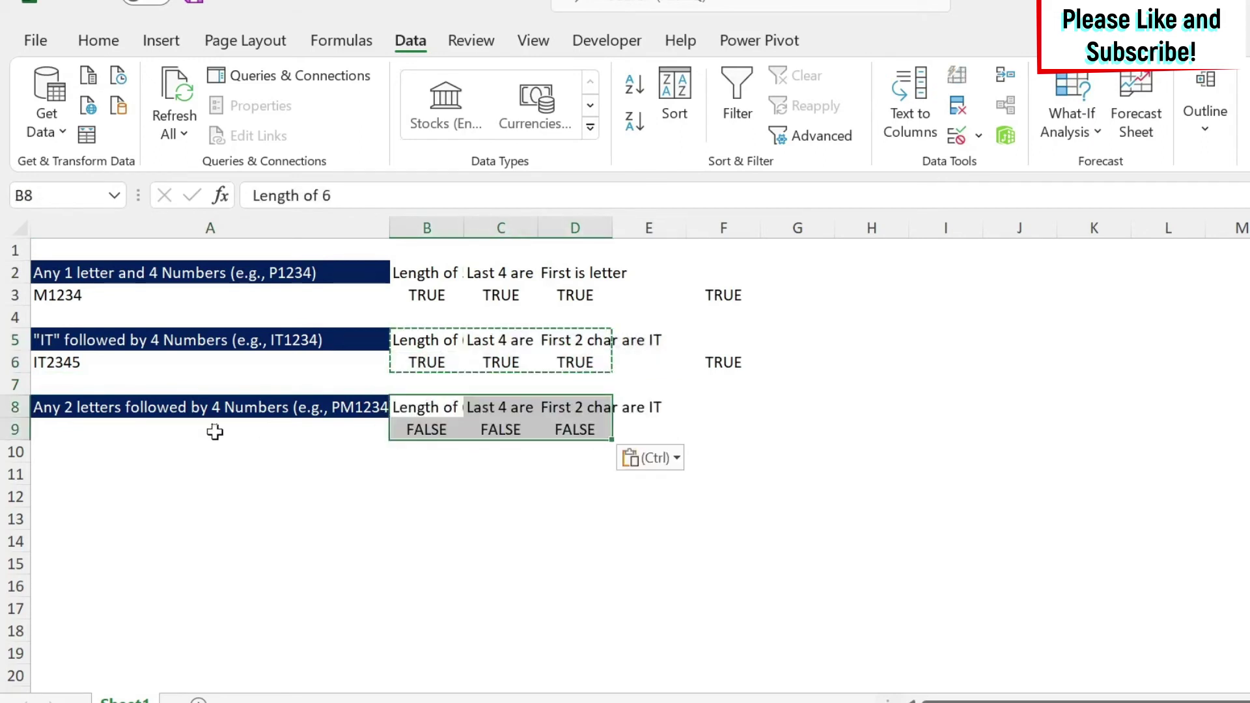
left_click(215, 430)
type("PM1234")
key("Return")
Select the word IT in the D8 heading to reword it
key("Up")
key("Right")
key("Up")
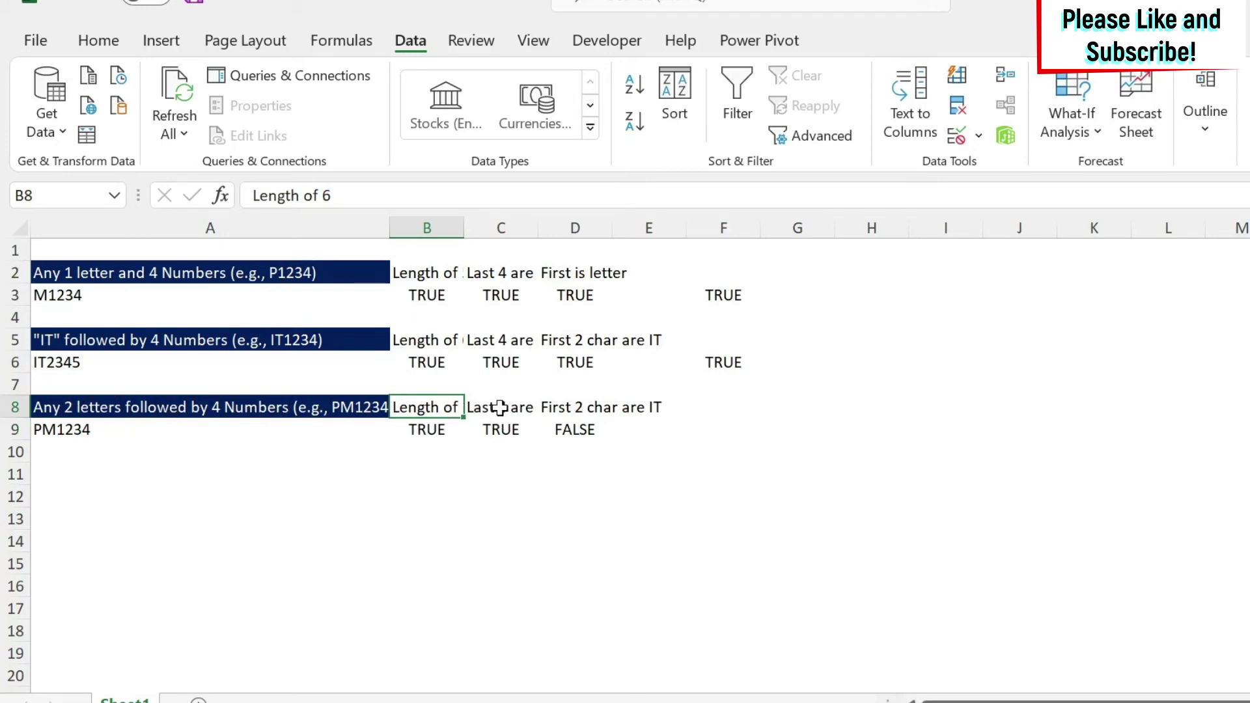
left_click(493, 407)
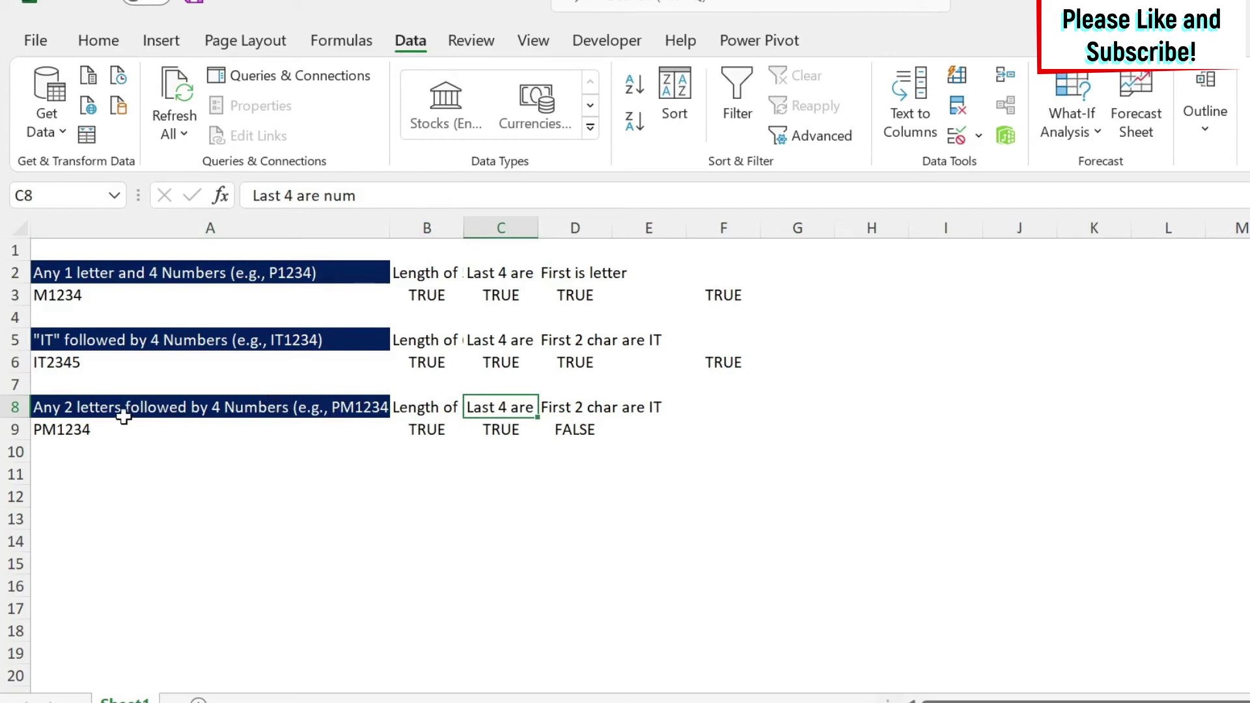
left_click(564, 408)
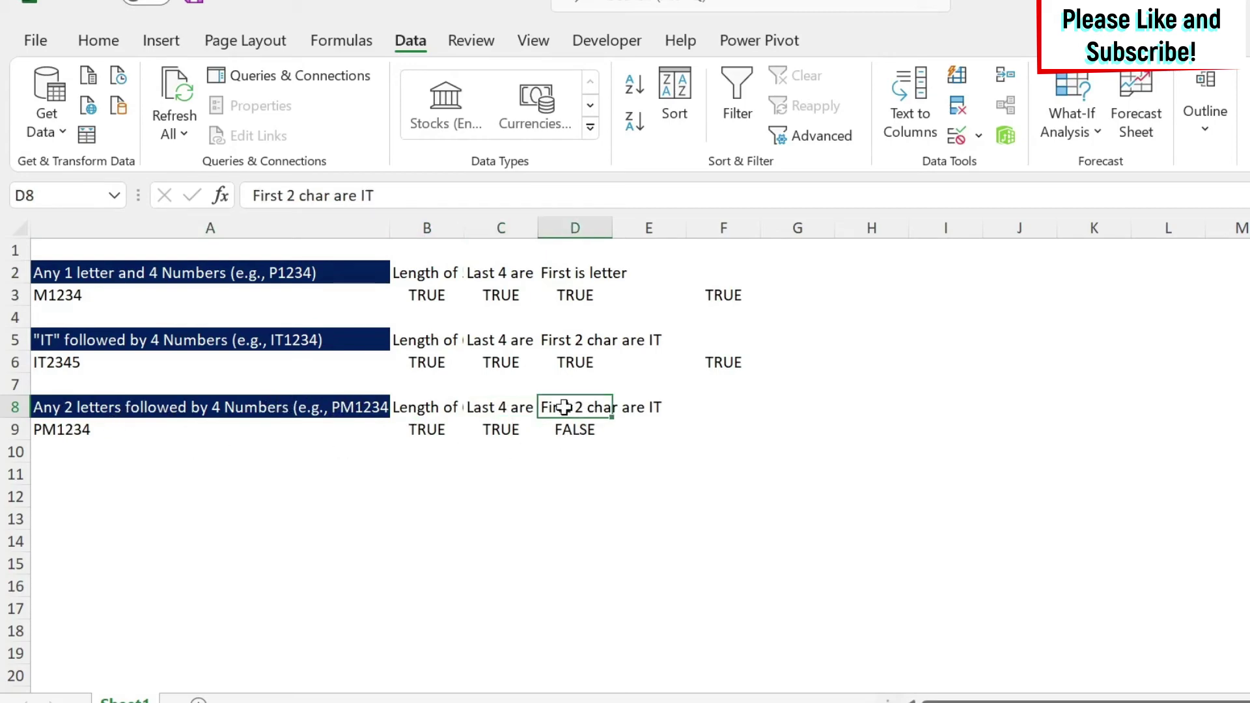
double_click(365, 196)
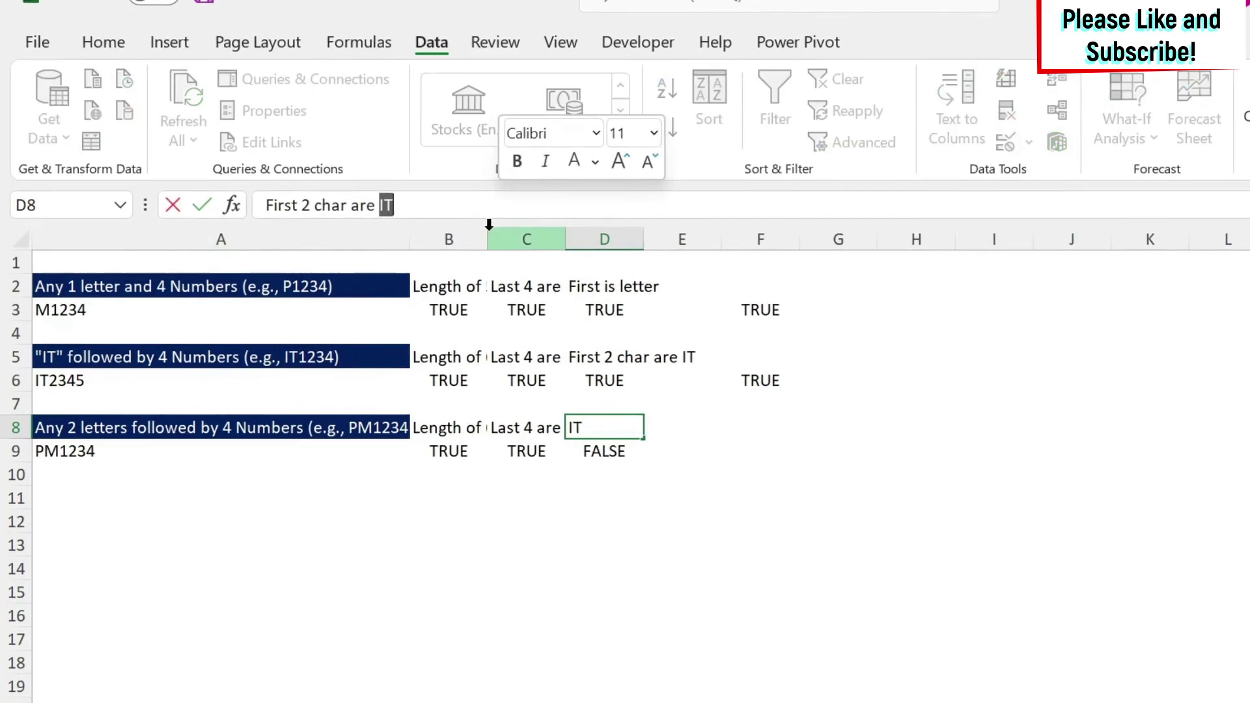
Reword D8 to 'First 2 char are letter' and copy D3's letter check into D9
type("letter")
key("Return")
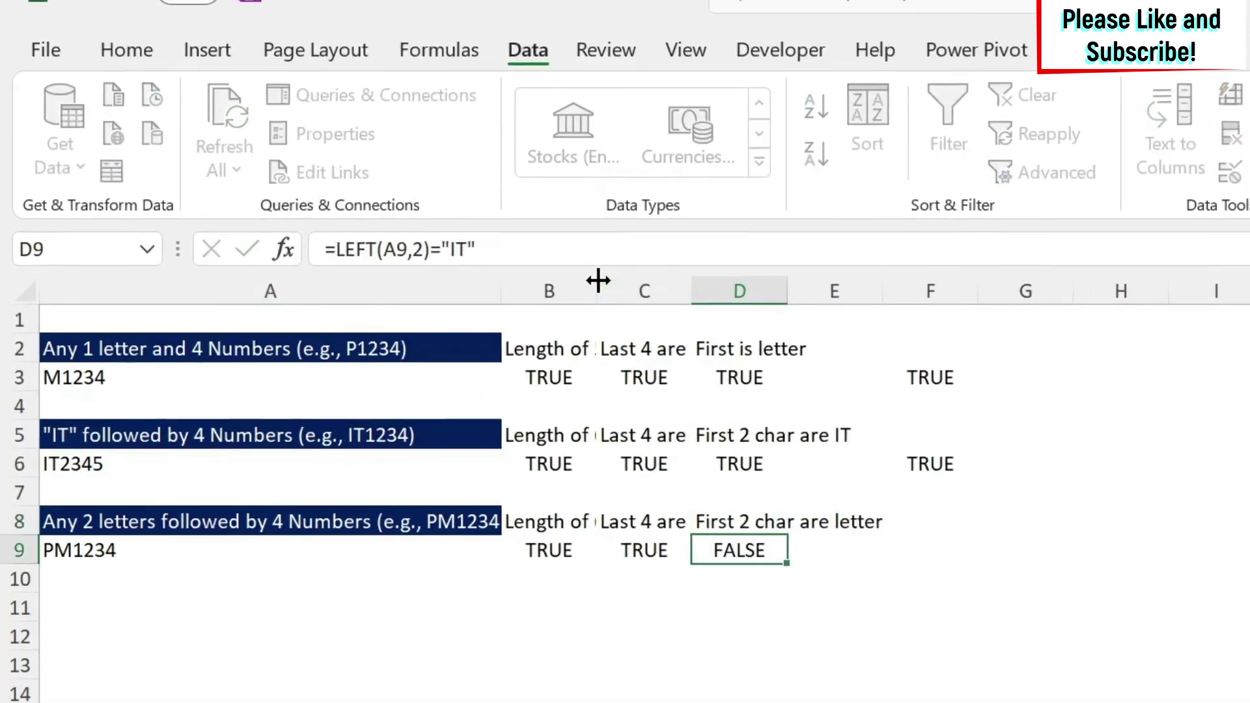
key("Up")
key("Up")
key("Up")
key("Up")
key("Up")
key("Up")
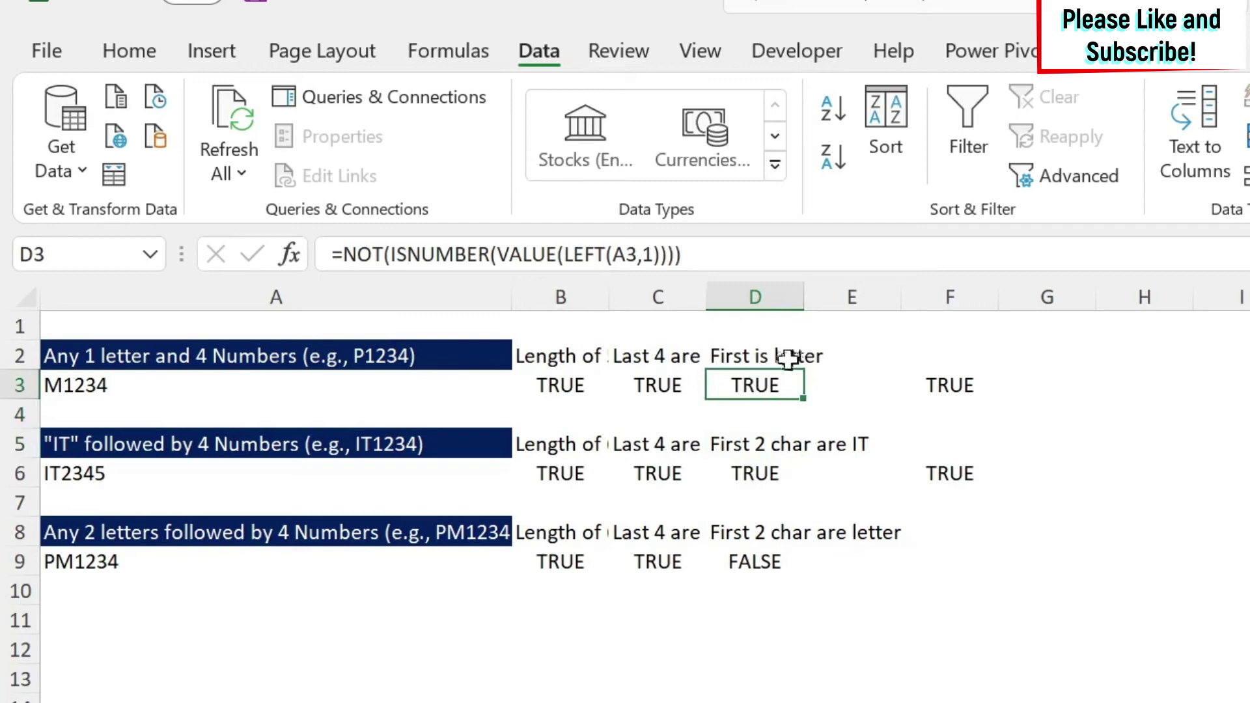
key("ctrl+c")
left_click(772, 563)
key("ctrl+v")
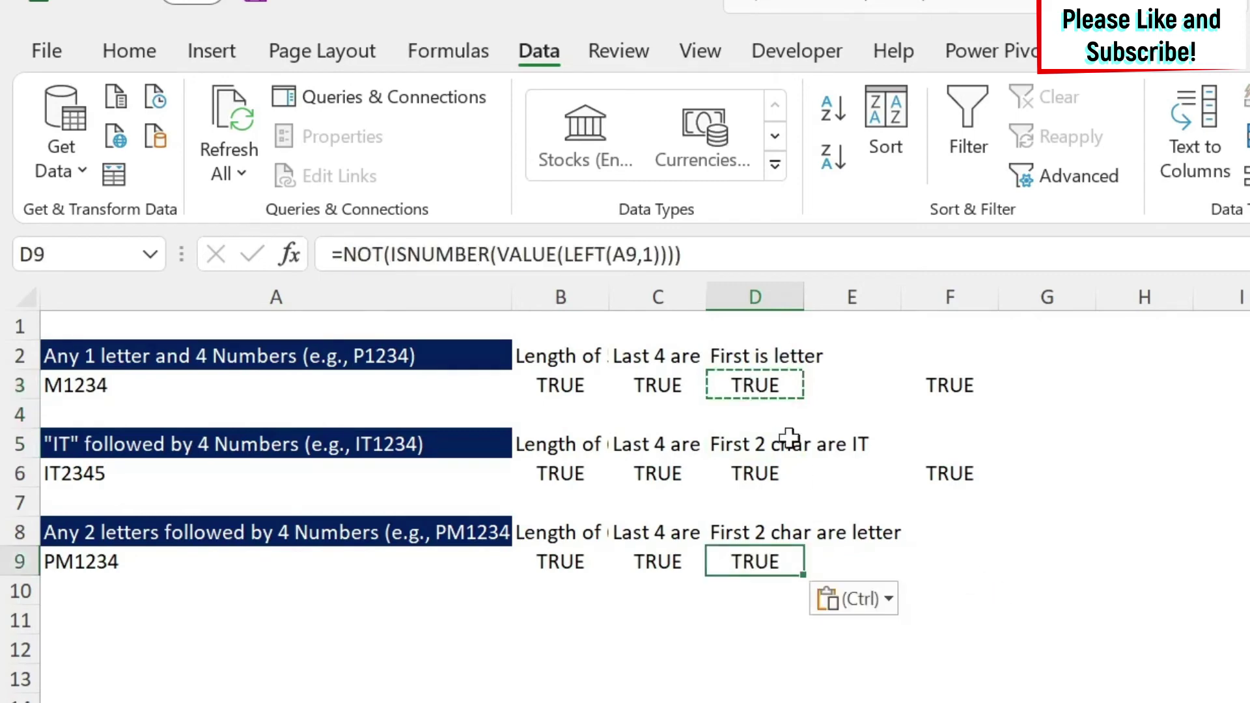
Change D9's LEFT count to 2, giving =NOT(ISNUMBER(VALUE(LEFT(A9,2))))
double_click(647, 254)
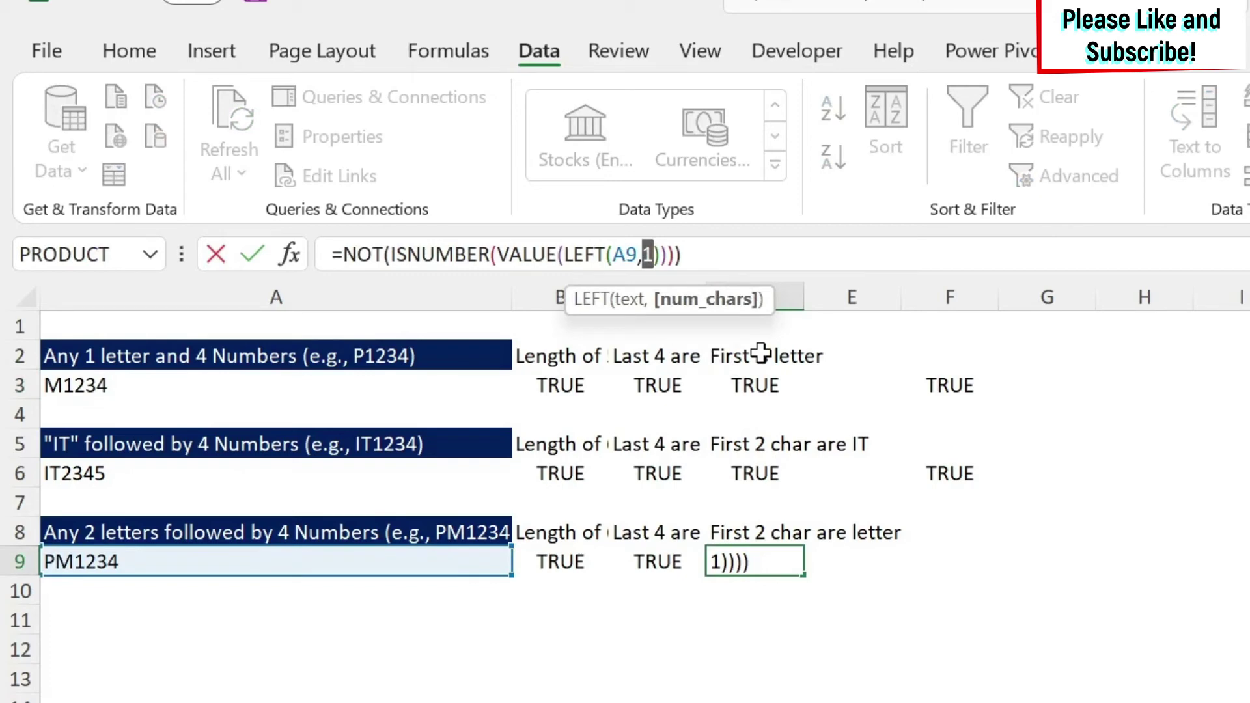
type("2")
key("Return")
key("Up")
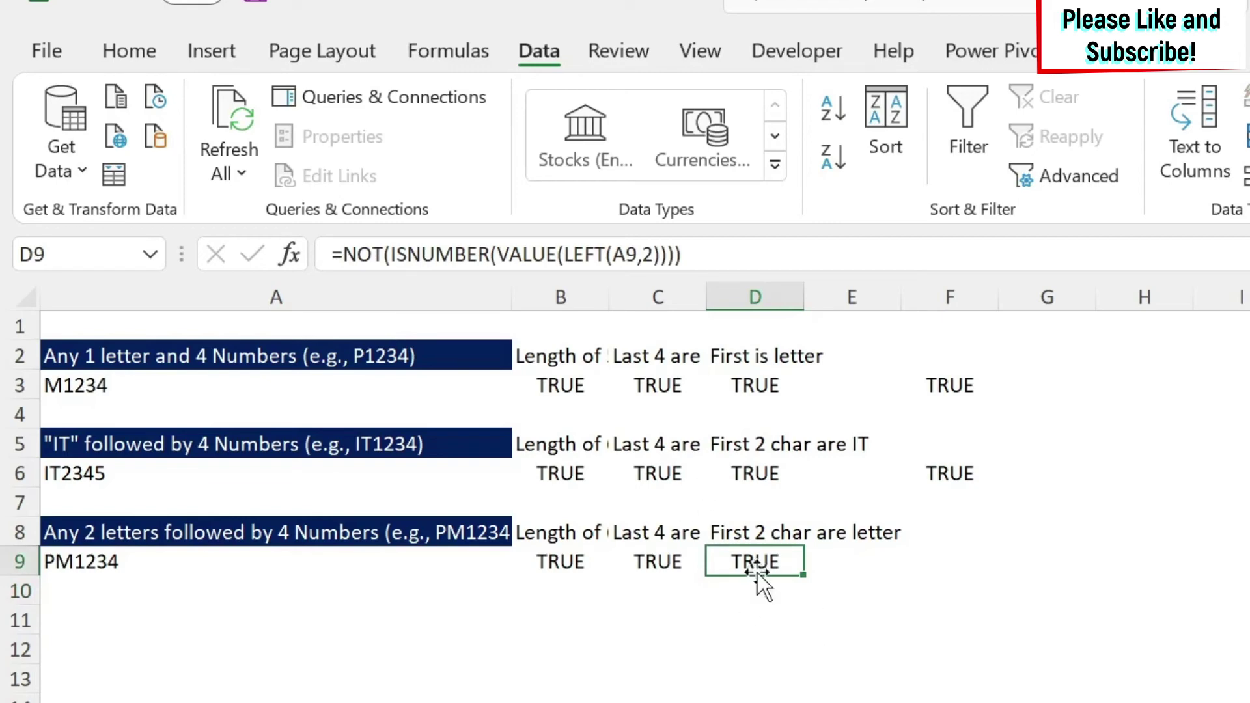
left_click(74, 572)
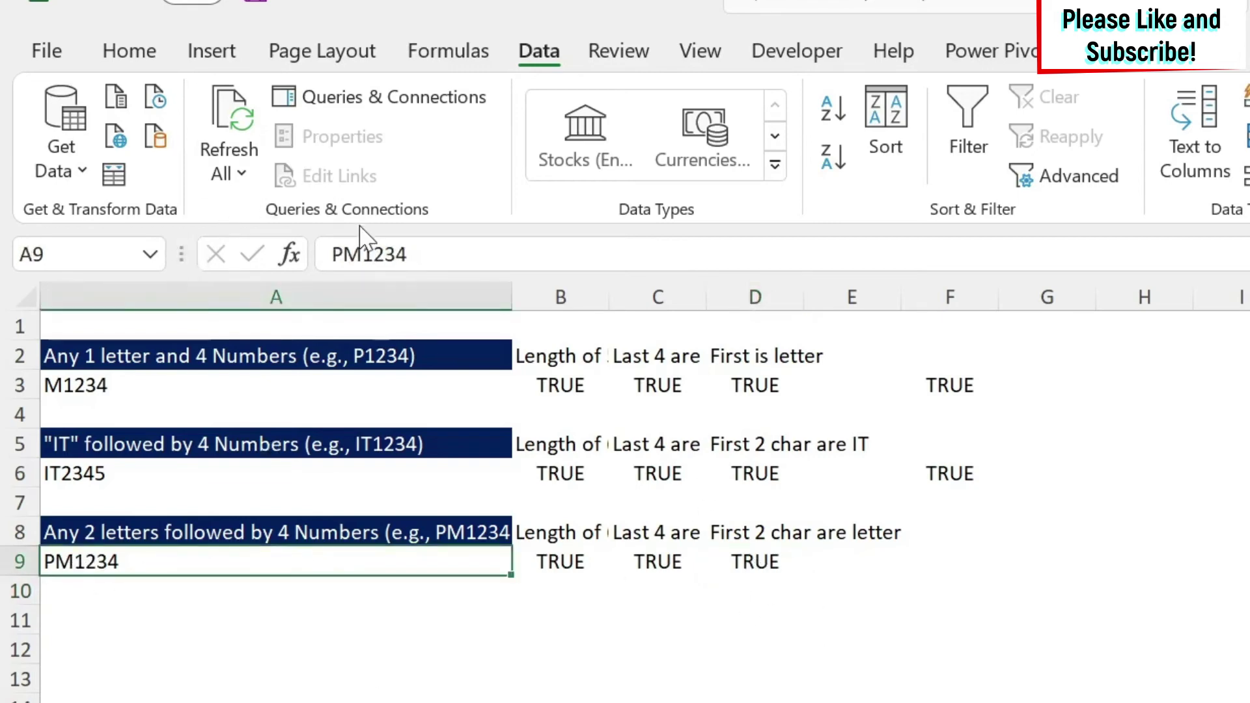
Change the A9 sample ID from PM1234 to P21234
left_click(360, 254)
left_click_drag(360, 254, 344, 254)
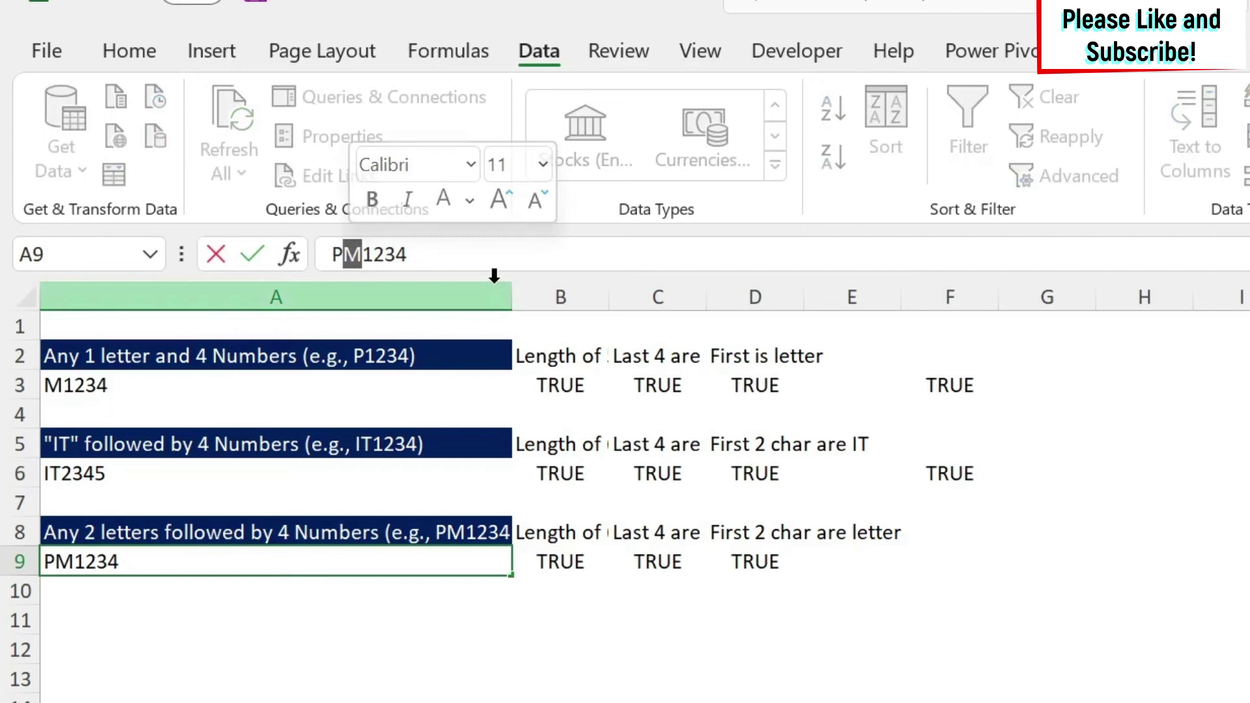
type("2")
key("Return")
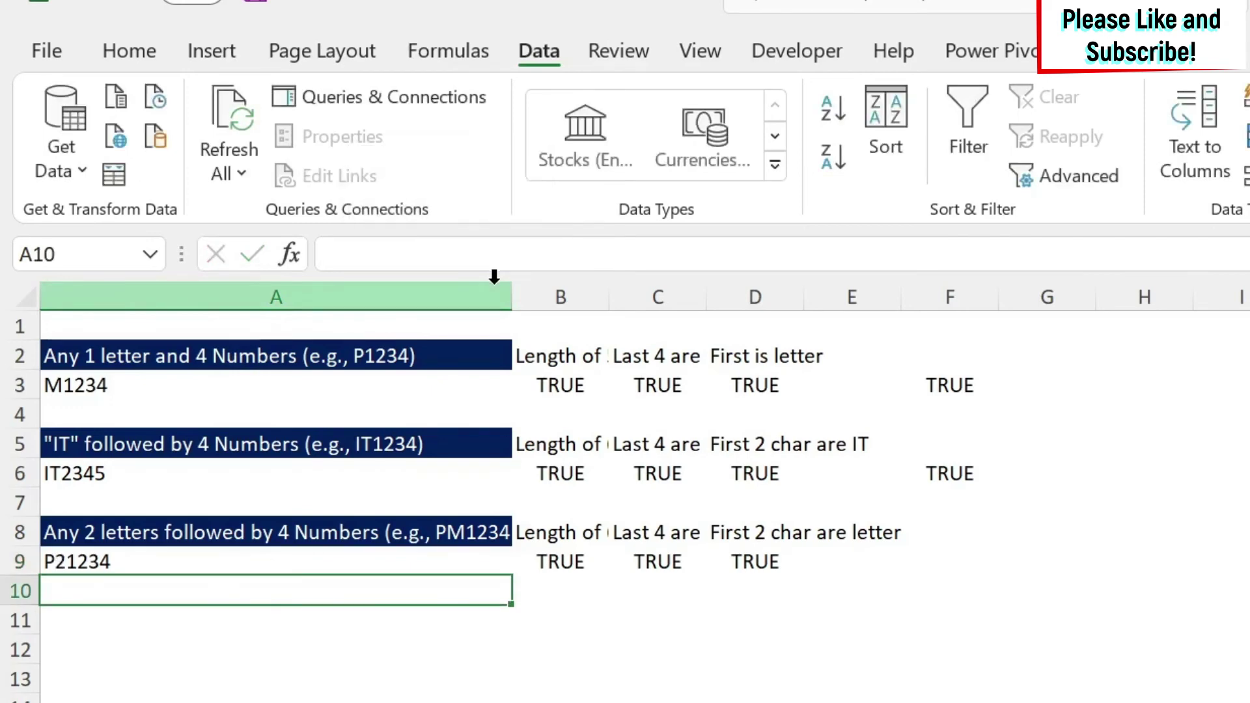
Change D9's check to LEFT(A9,1) so it tests only the first character
key("Up")
key("Right")
key("Right")
key("Right")
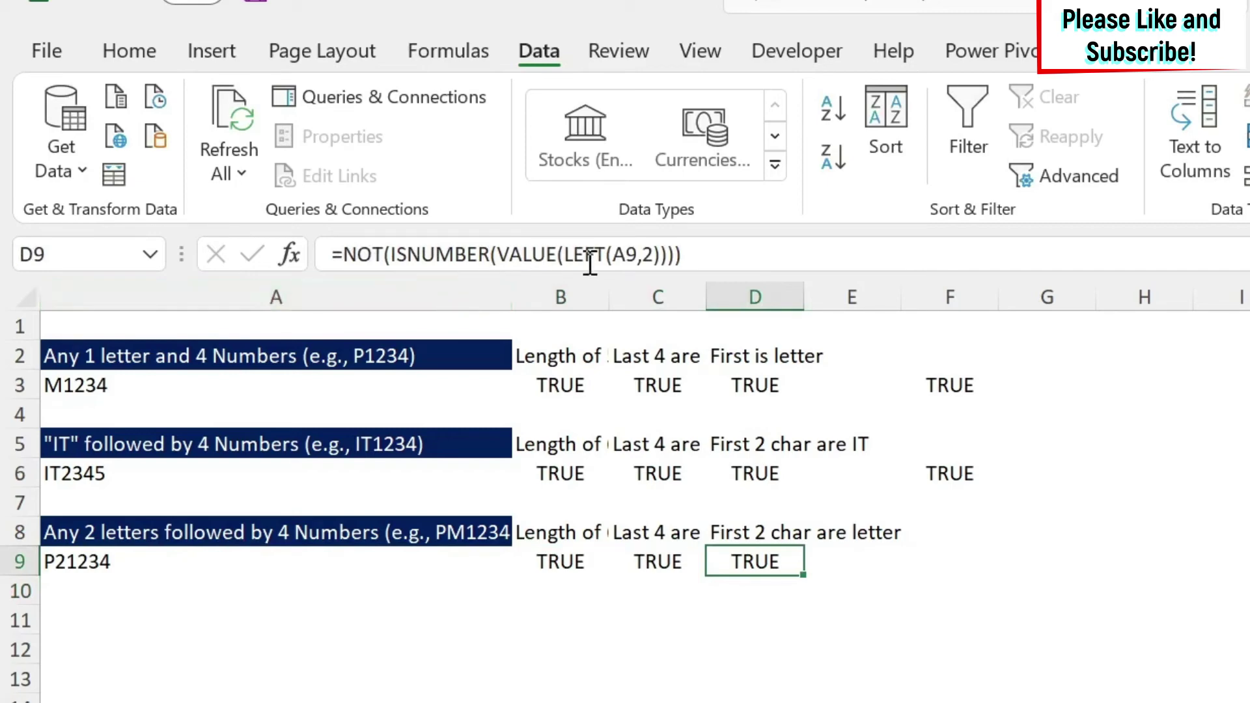
left_click(655, 246)
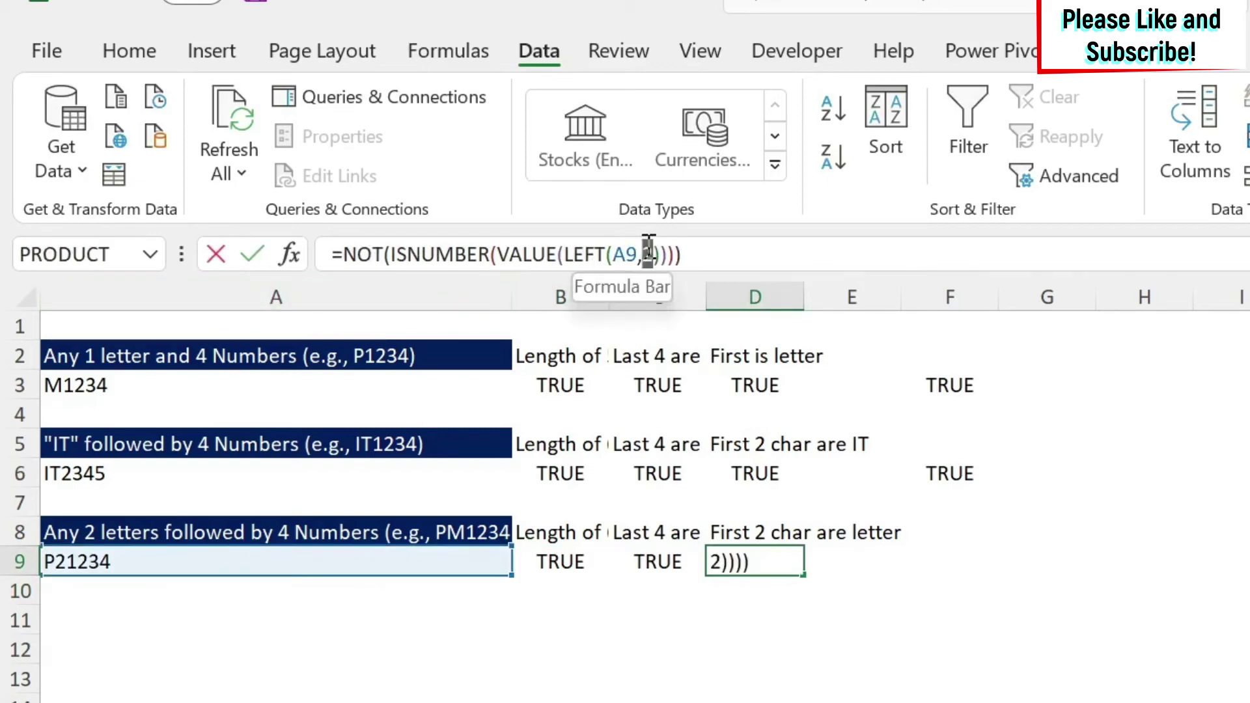
key("BackSpace")
type("1")
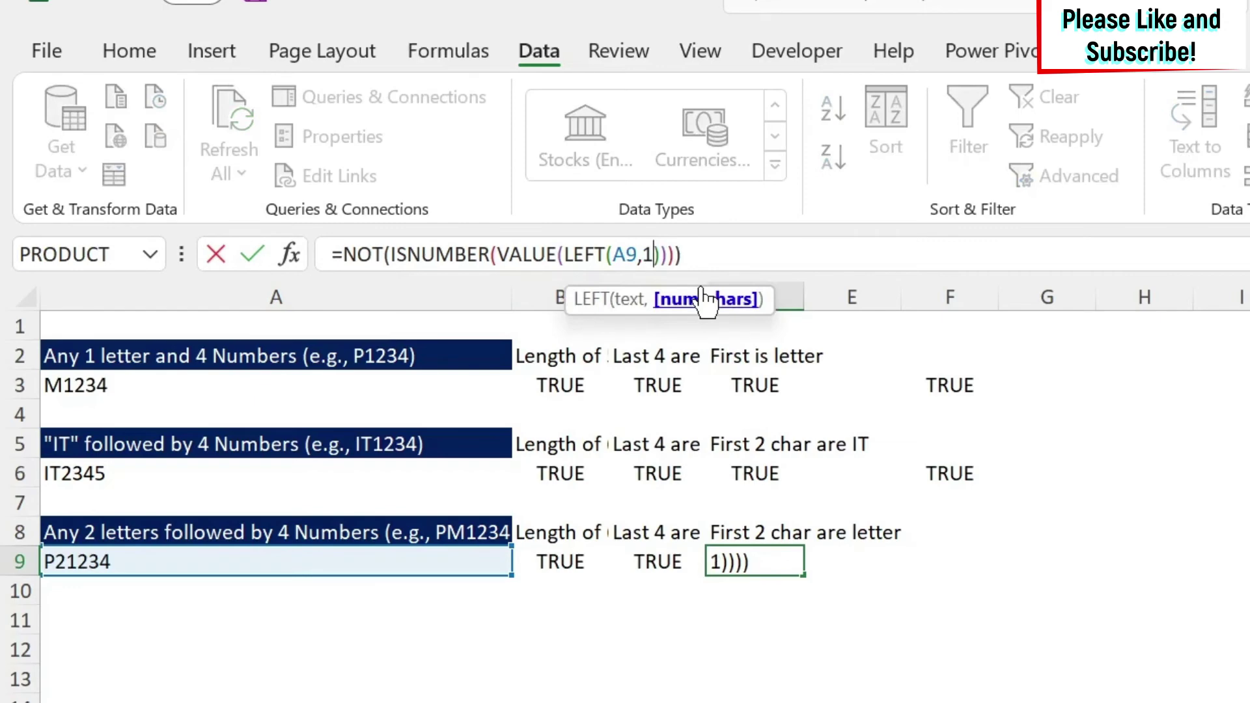
key("Return")
key("Up")
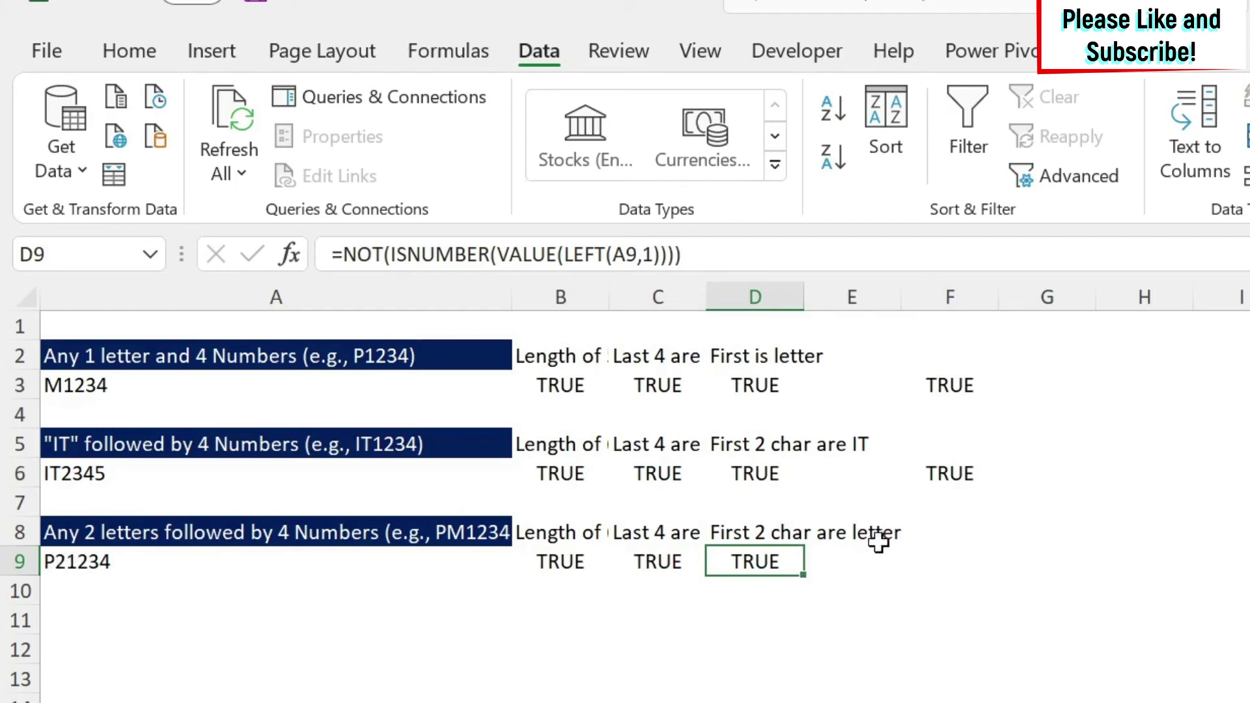
Copy D9's formula text and select E9 for the next check
left_click_drag(324, 254, 797, 264)
key("Escape")
left_click(865, 558)
left_click(500, 261)
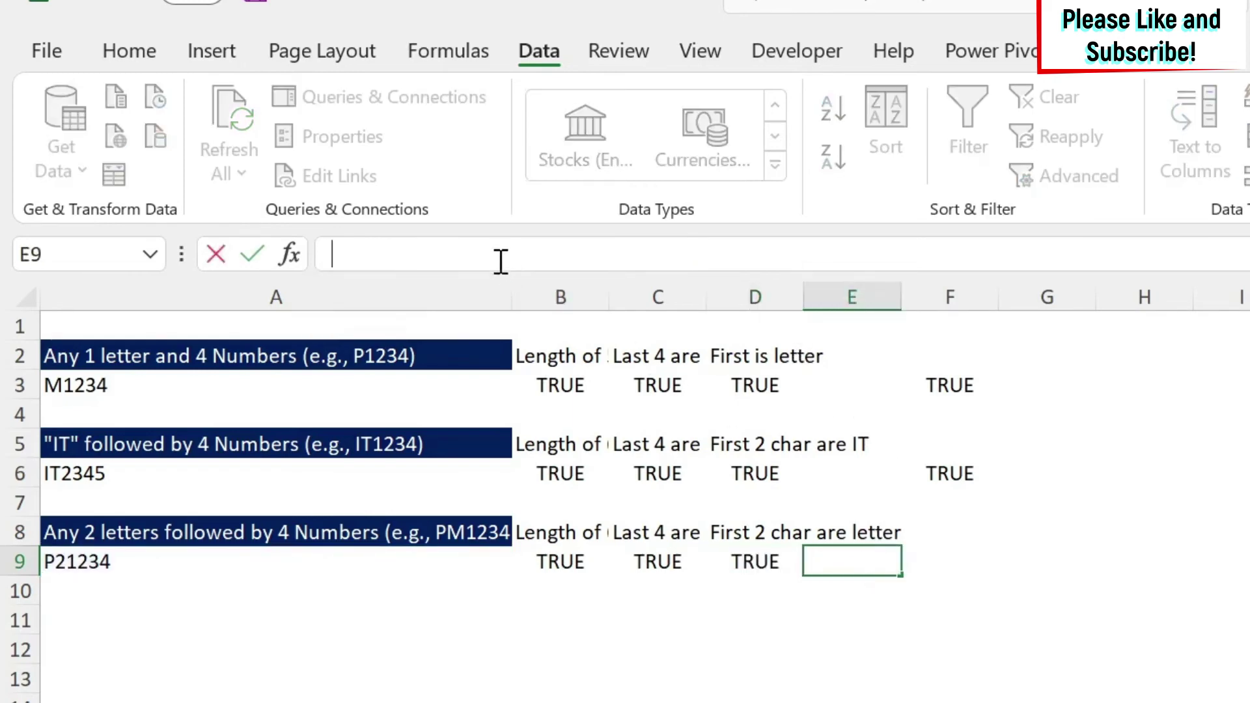
Paste D9's first-letter check formula into E9
key("ctrl+v")
key("Return")
key("Up")
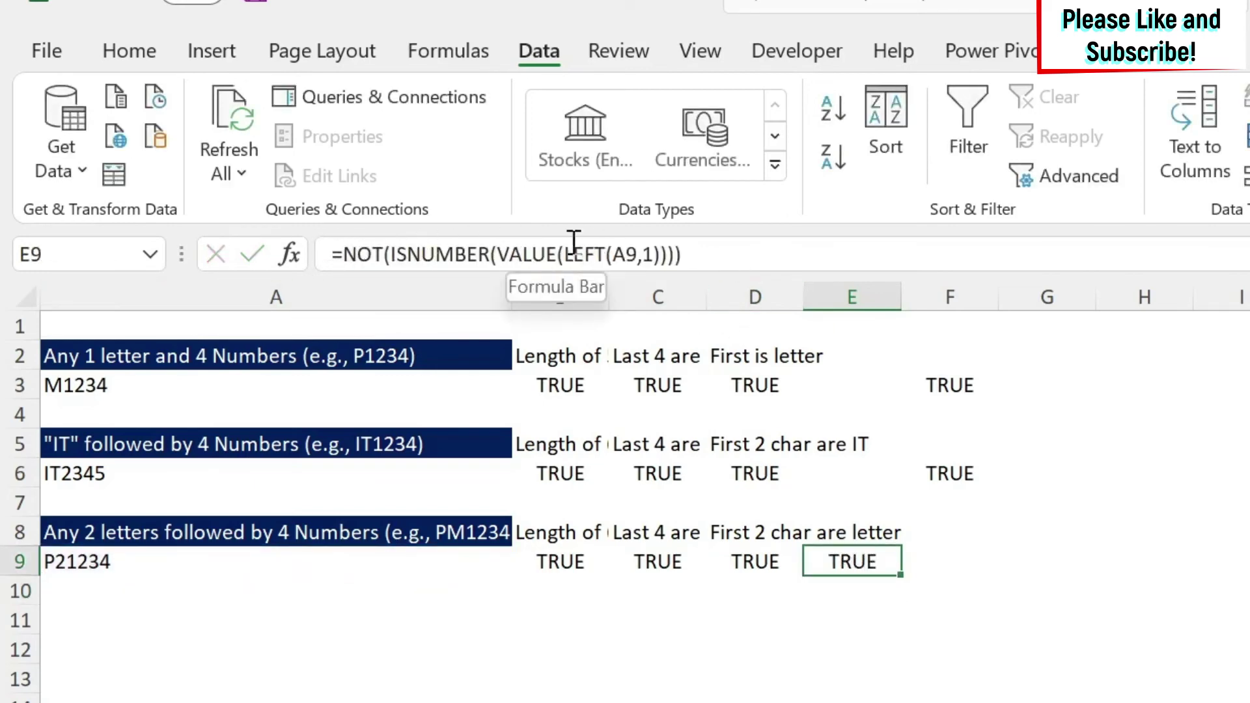
Replace LEFT(A9,1) with MID(A9,2,1) in E9's formula
left_click_drag(565, 251, 660, 253)
key("Delete")
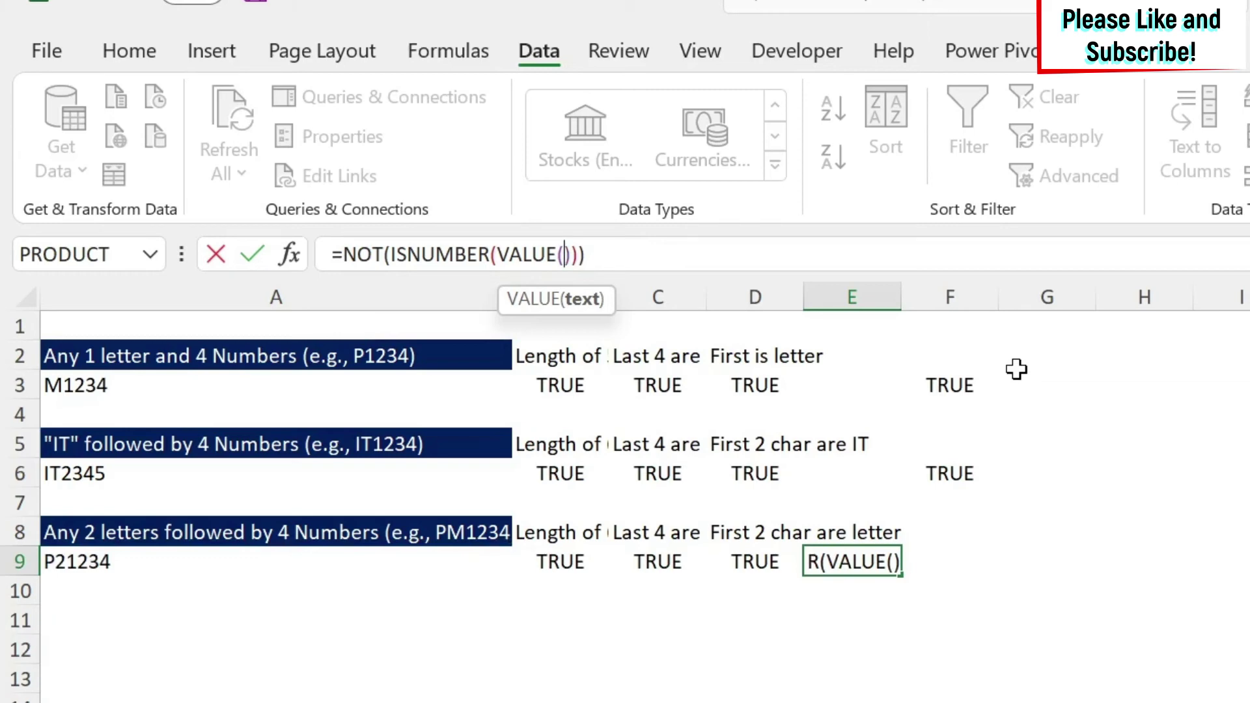
type("mid(")
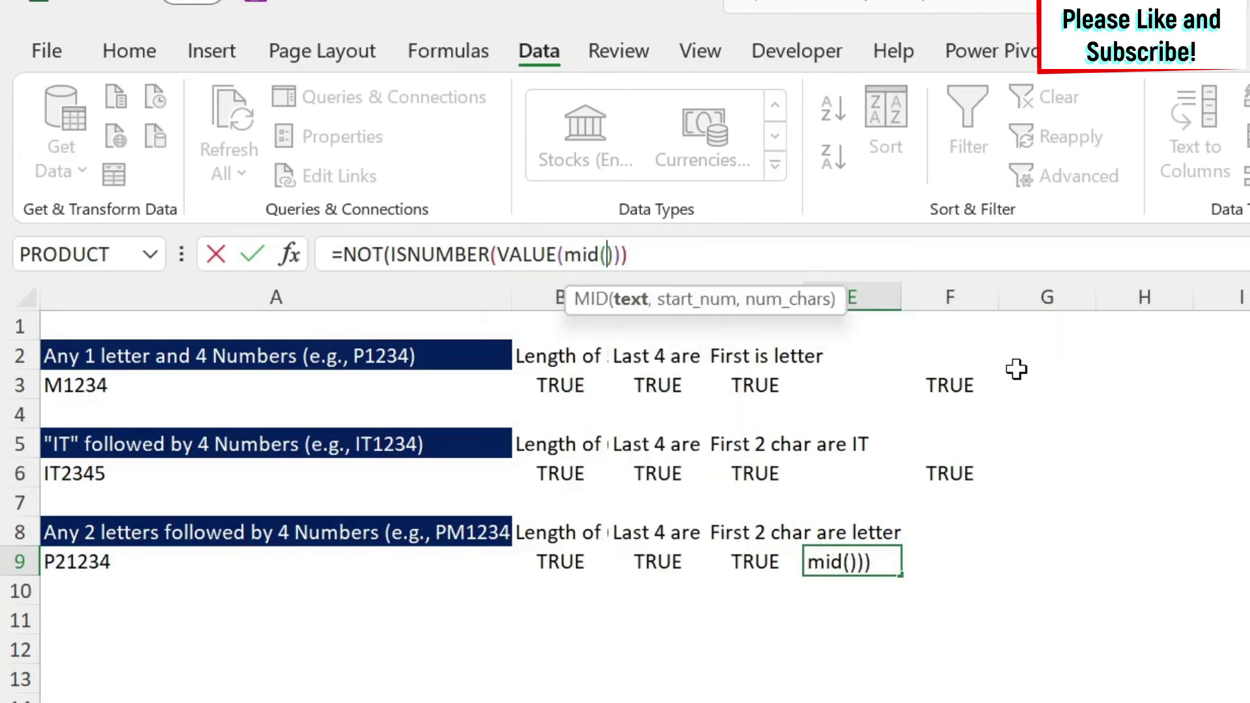
left_click(136, 567)
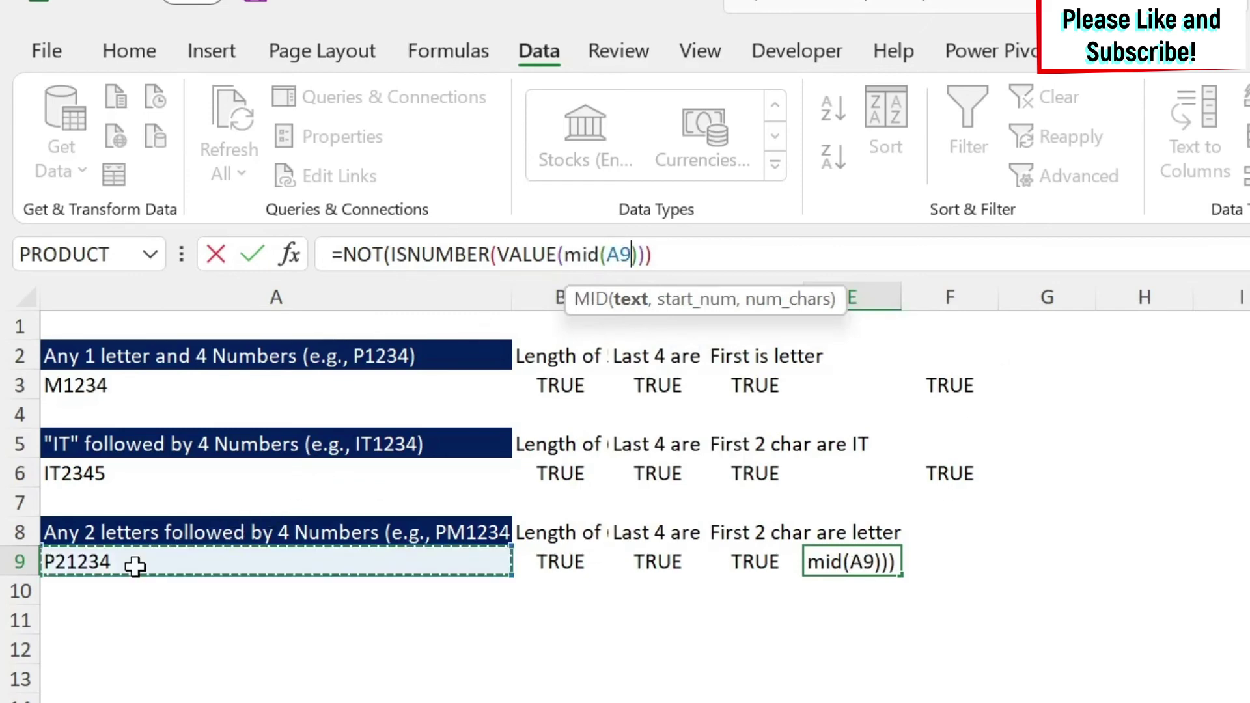
type(",")
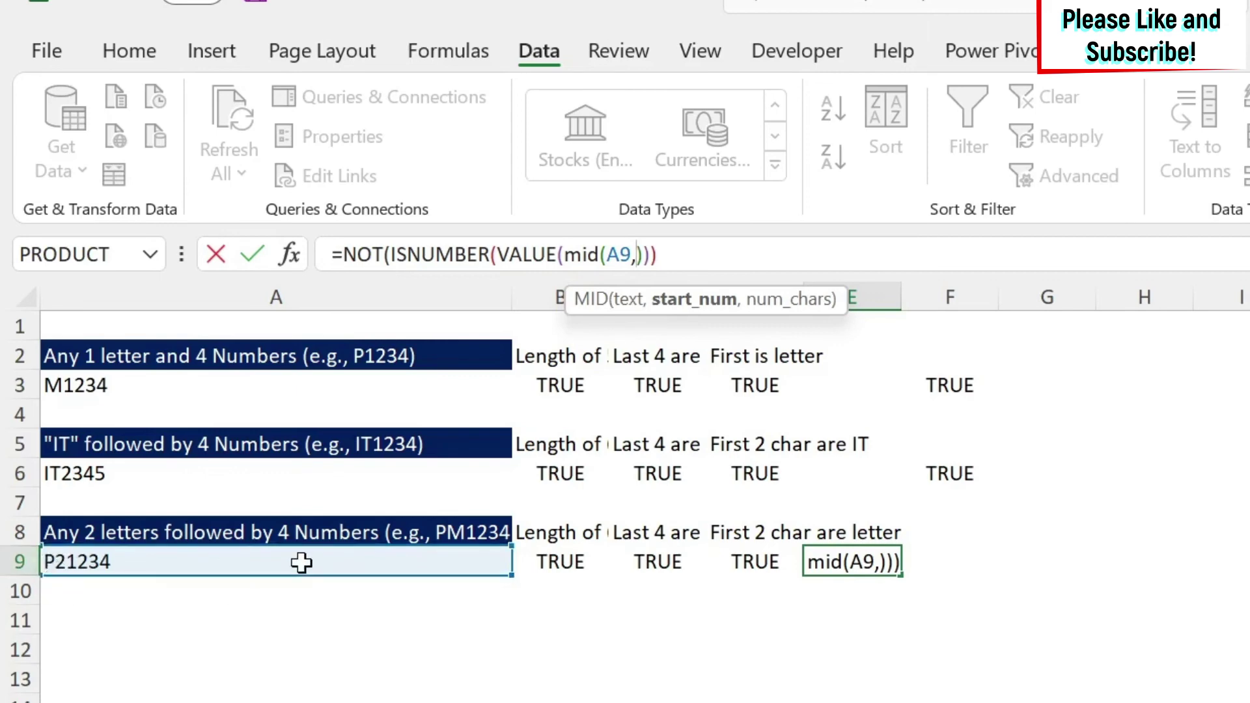
type("2m")
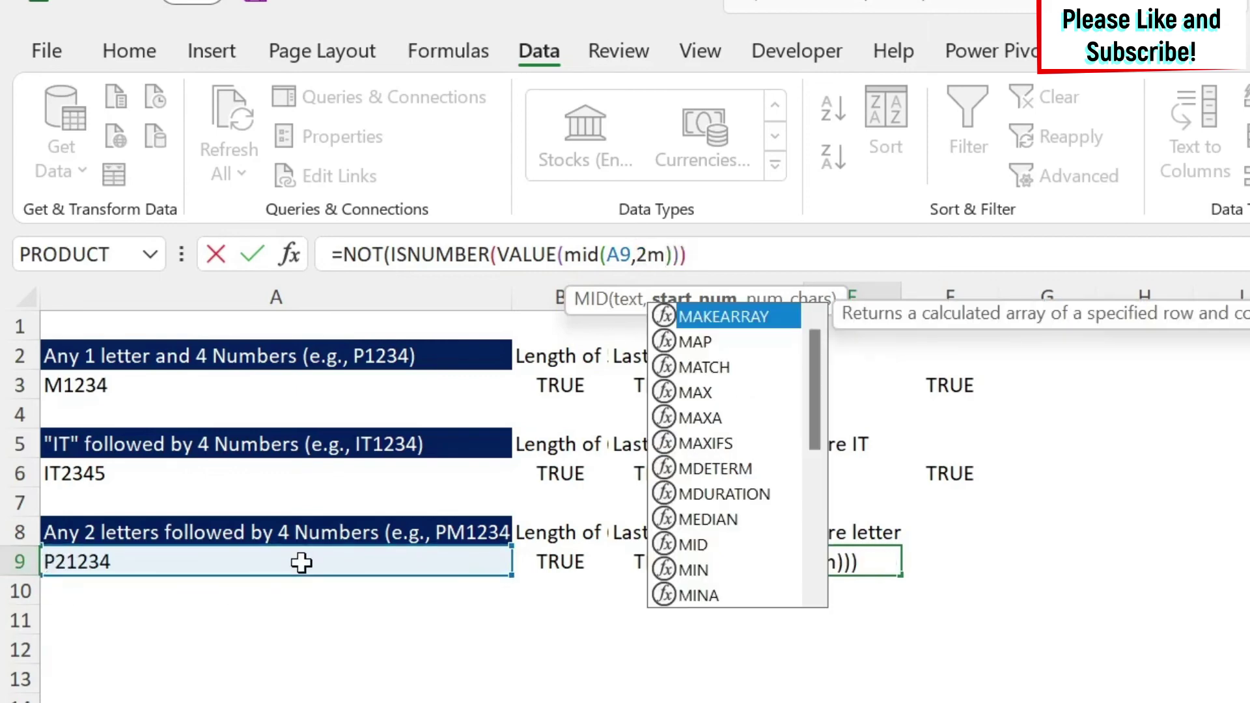
key("BackSpace")
type(",")
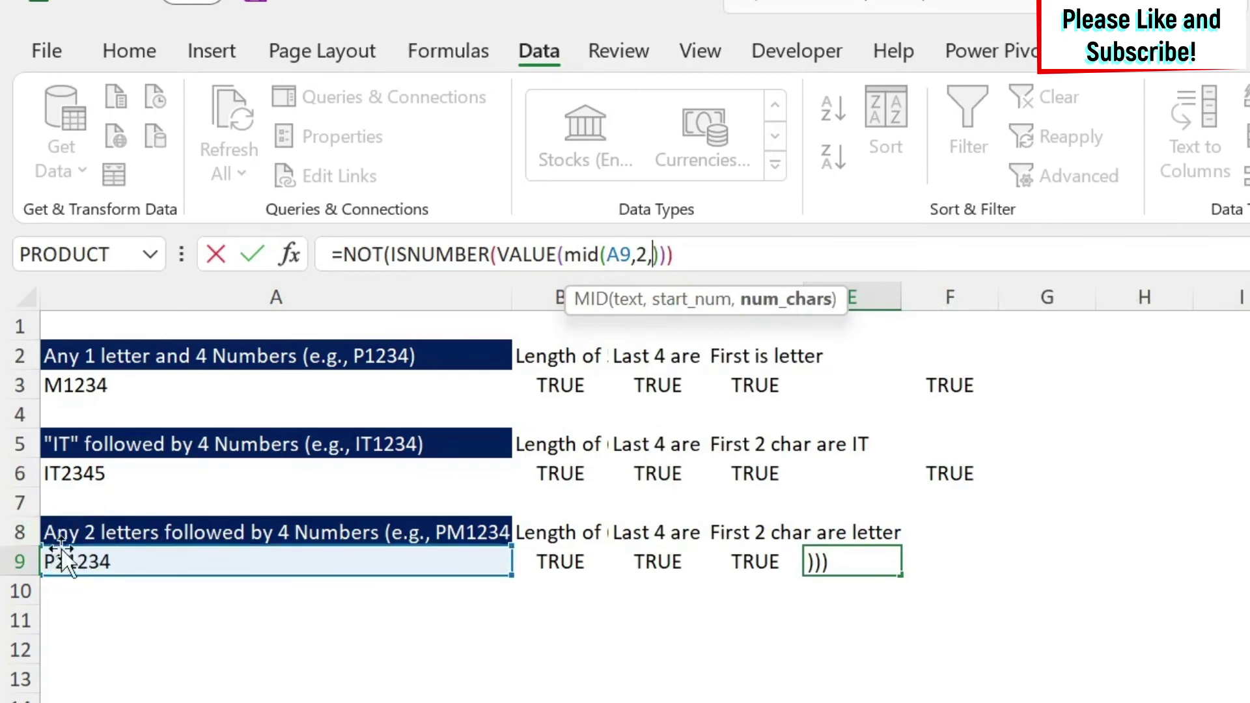
type("1")
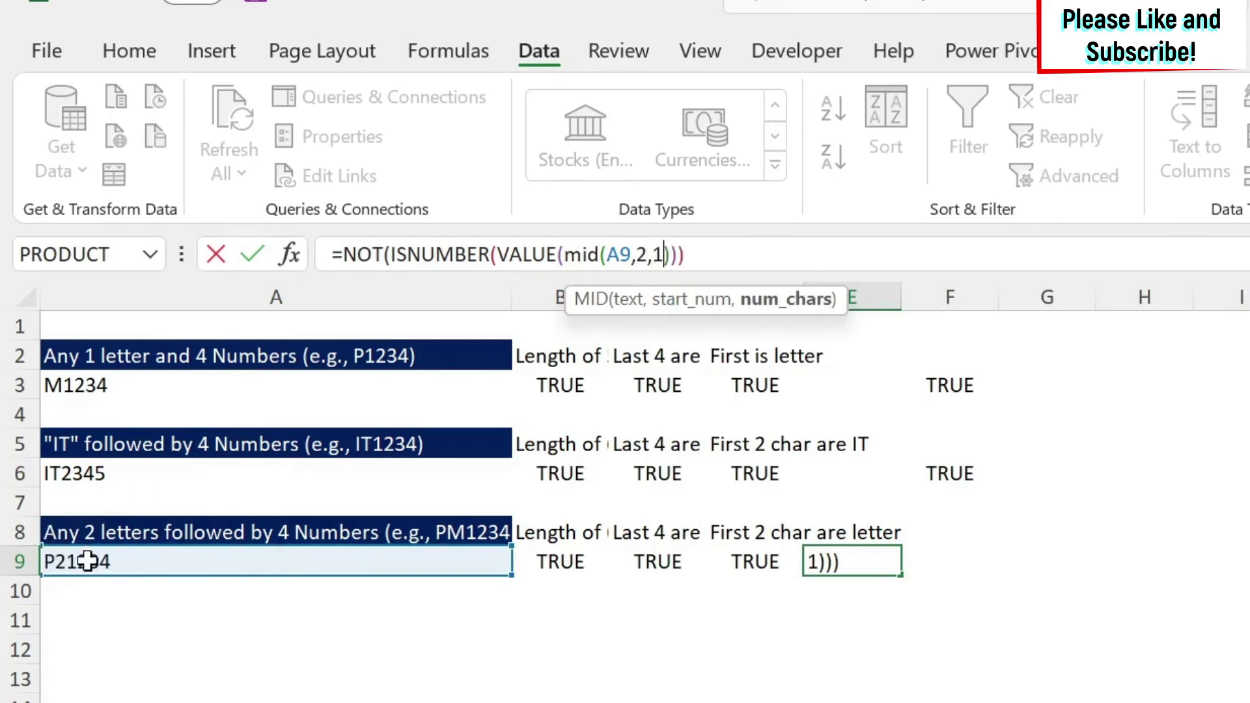
type(")")
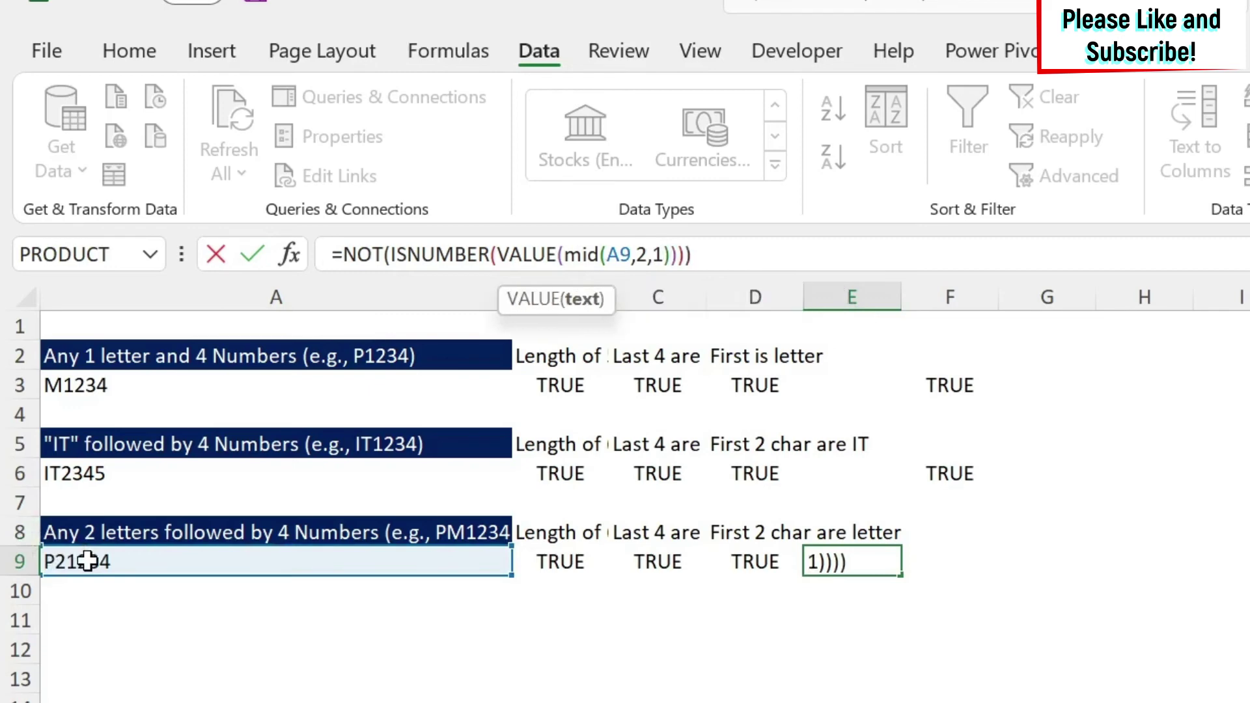
key("Return")
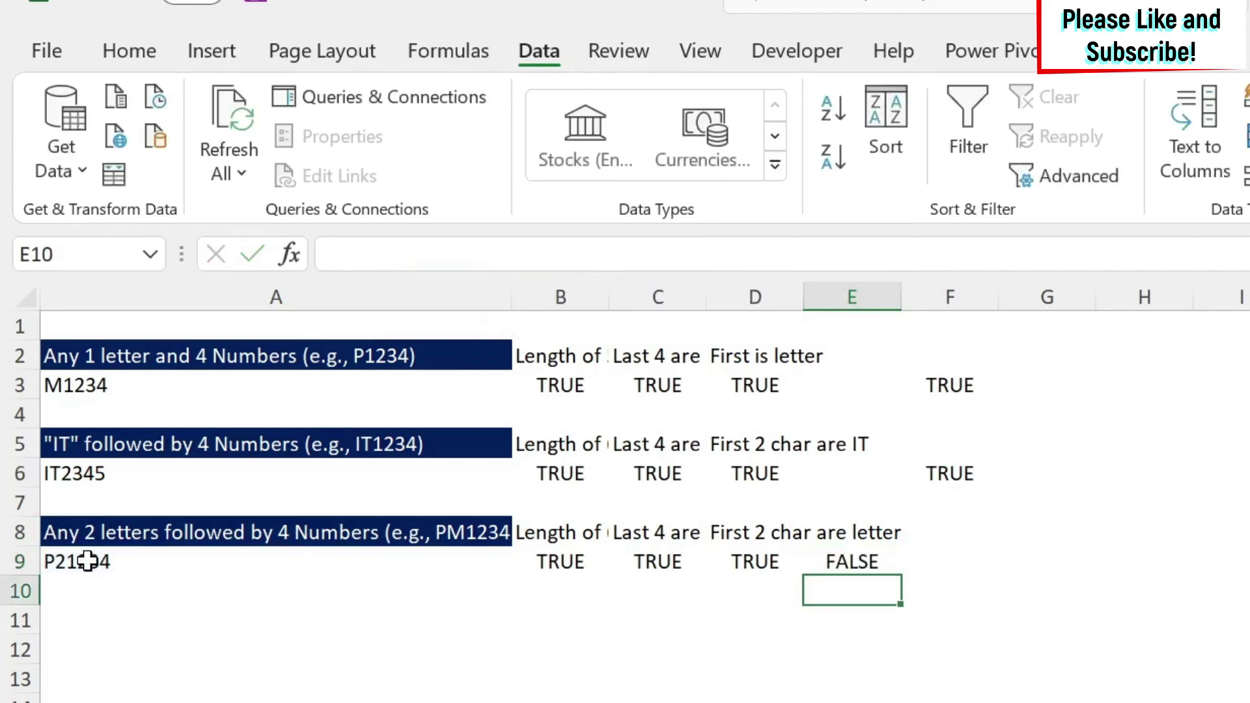
Review E9's formula, then begin editing the ID in A9
left_click(847, 560)
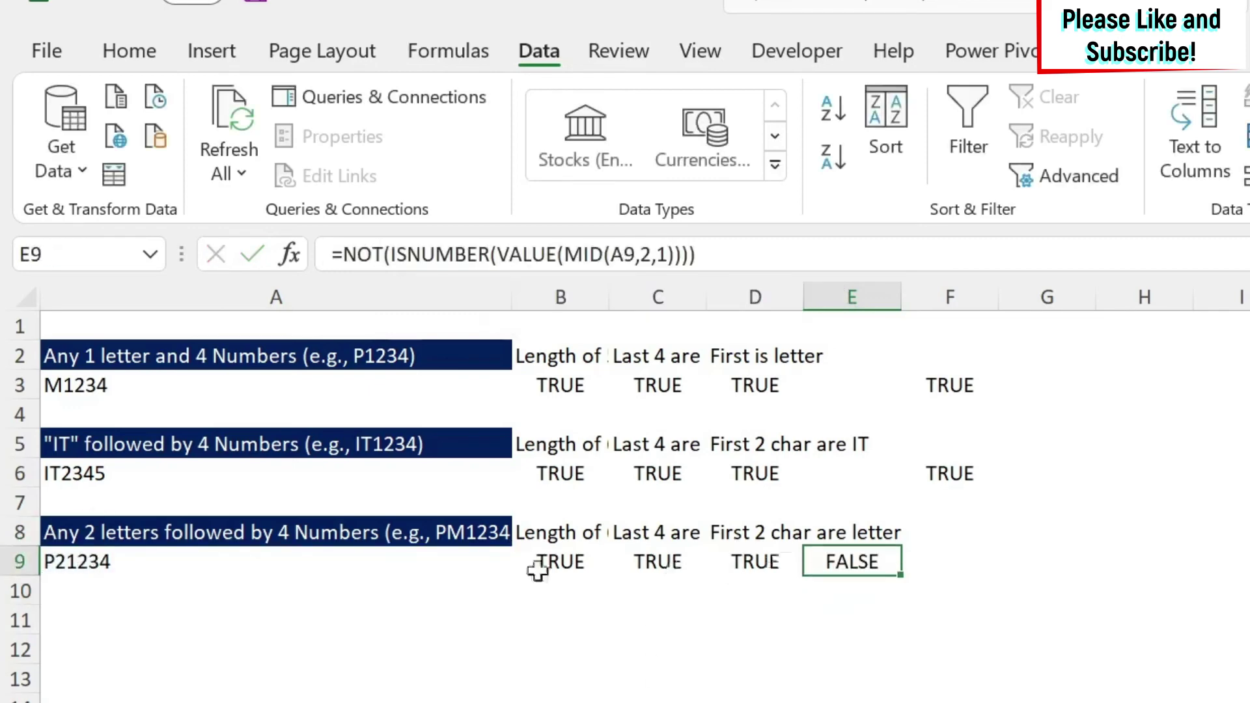
left_click(63, 553)
left_click(350, 254)
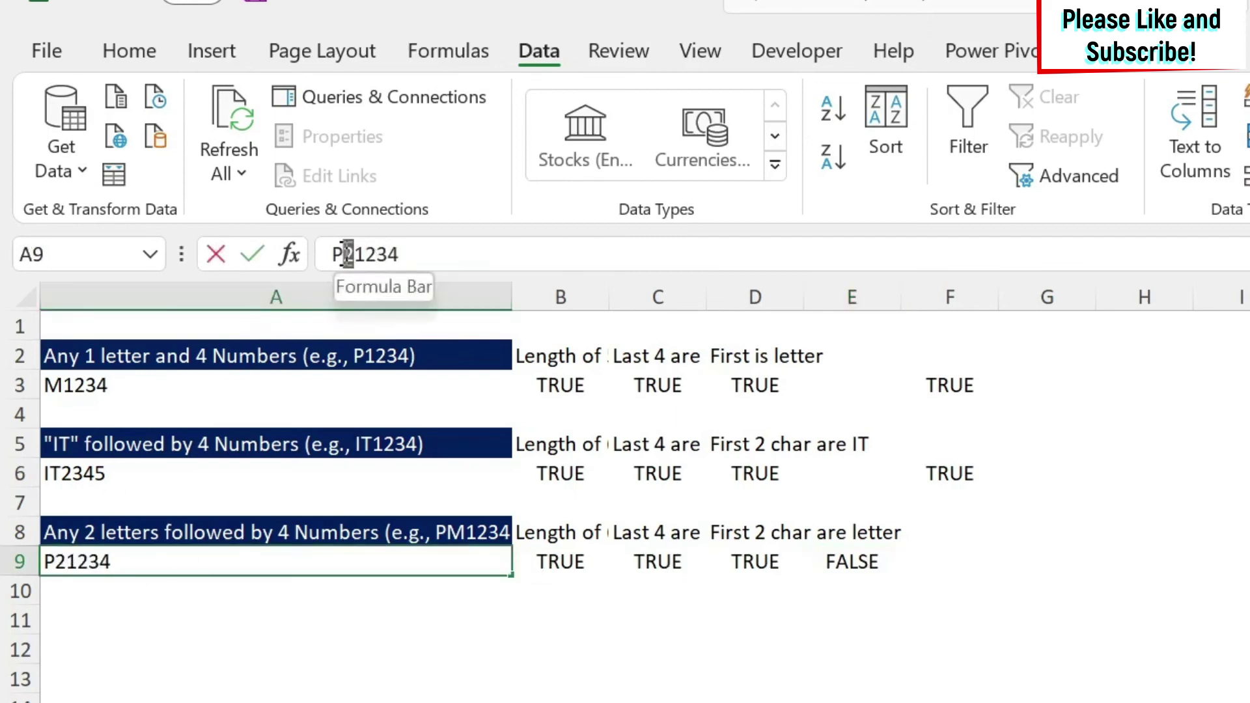
Restore the A9 ID from P21234 to PM1234
key("Delete")
type("M")
key("Return")
Review the B9 through E9 check results, then select F9
key("Up")
key("Right")
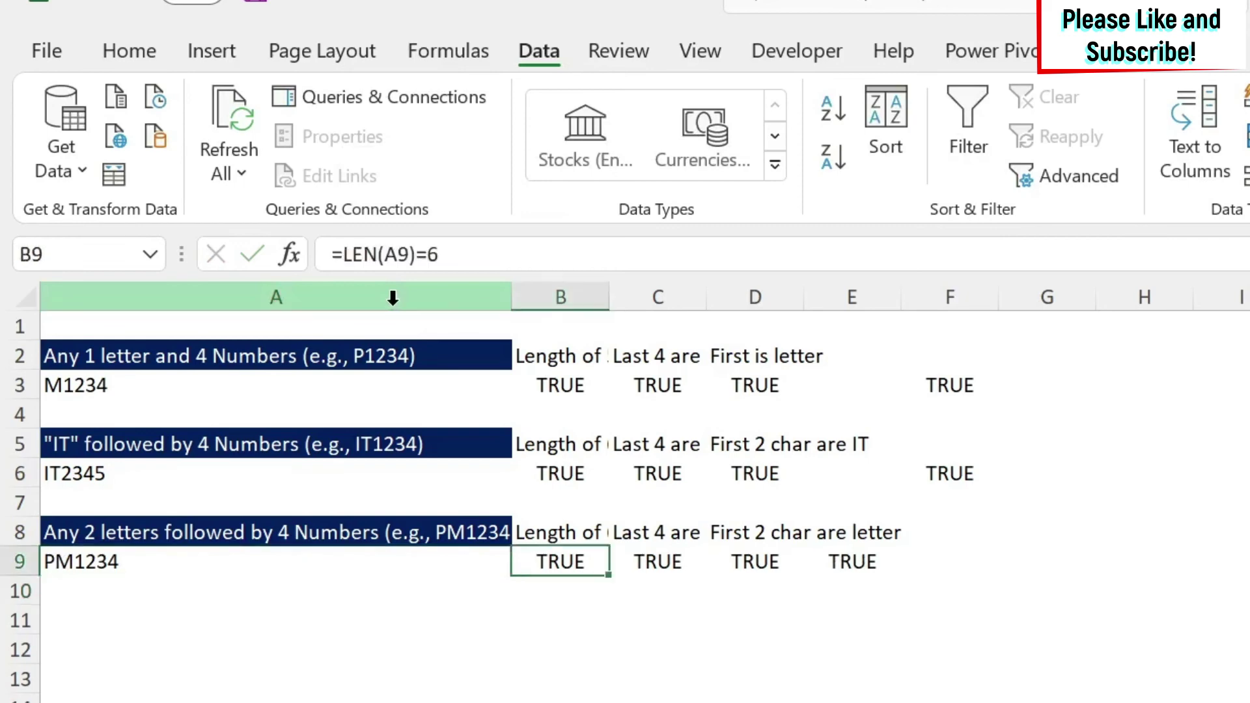
key("Right")
key("Right")
key("Right")
key("Left")
key("Left")
key("Left")
key("Right")
key("Right")
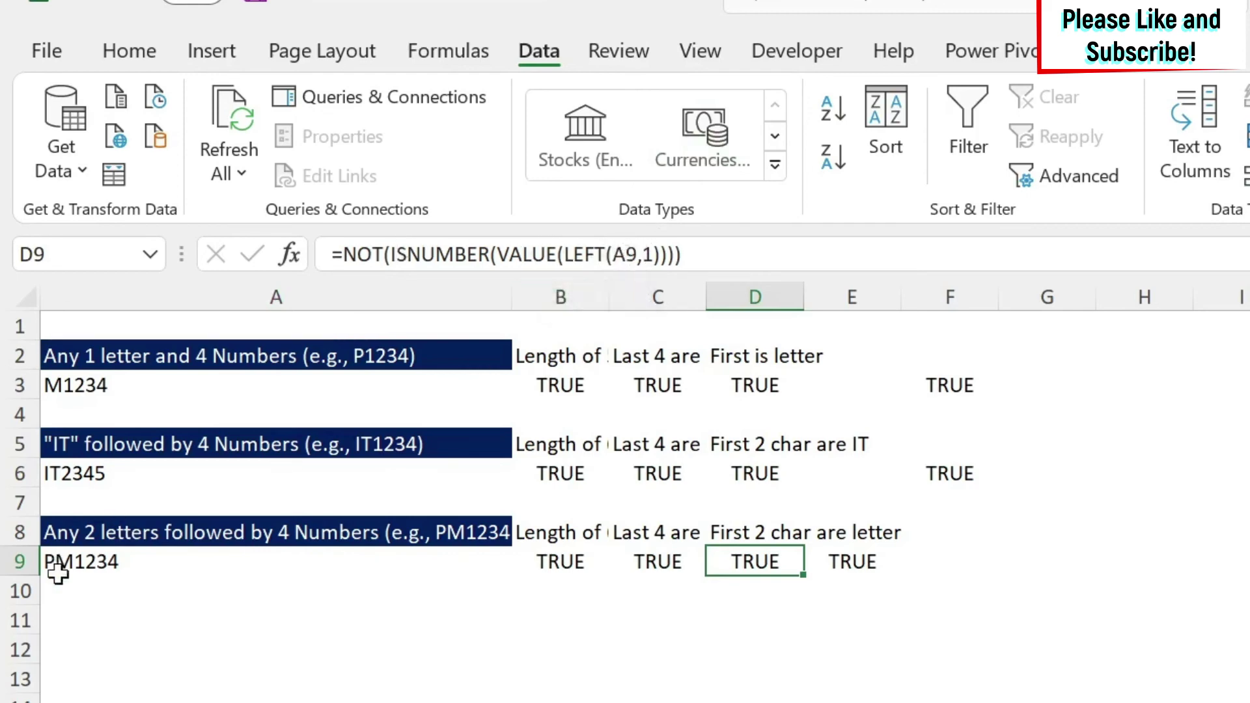
left_click(828, 562)
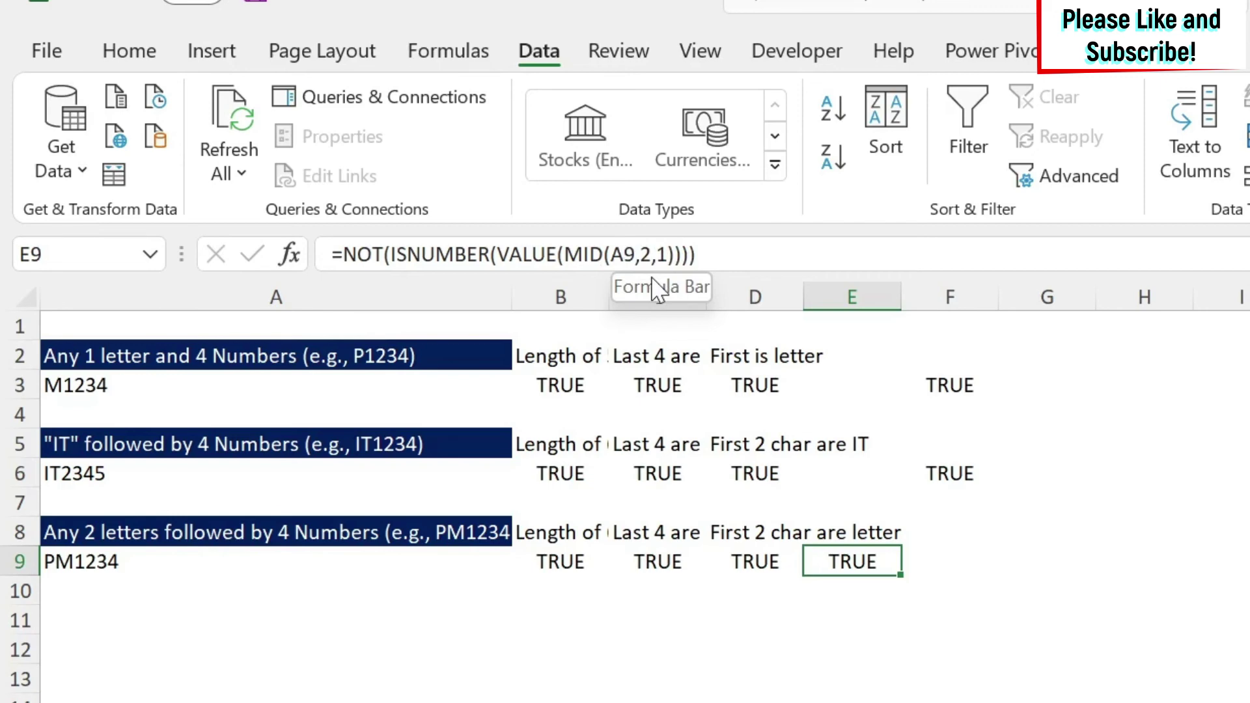
left_click(962, 558)
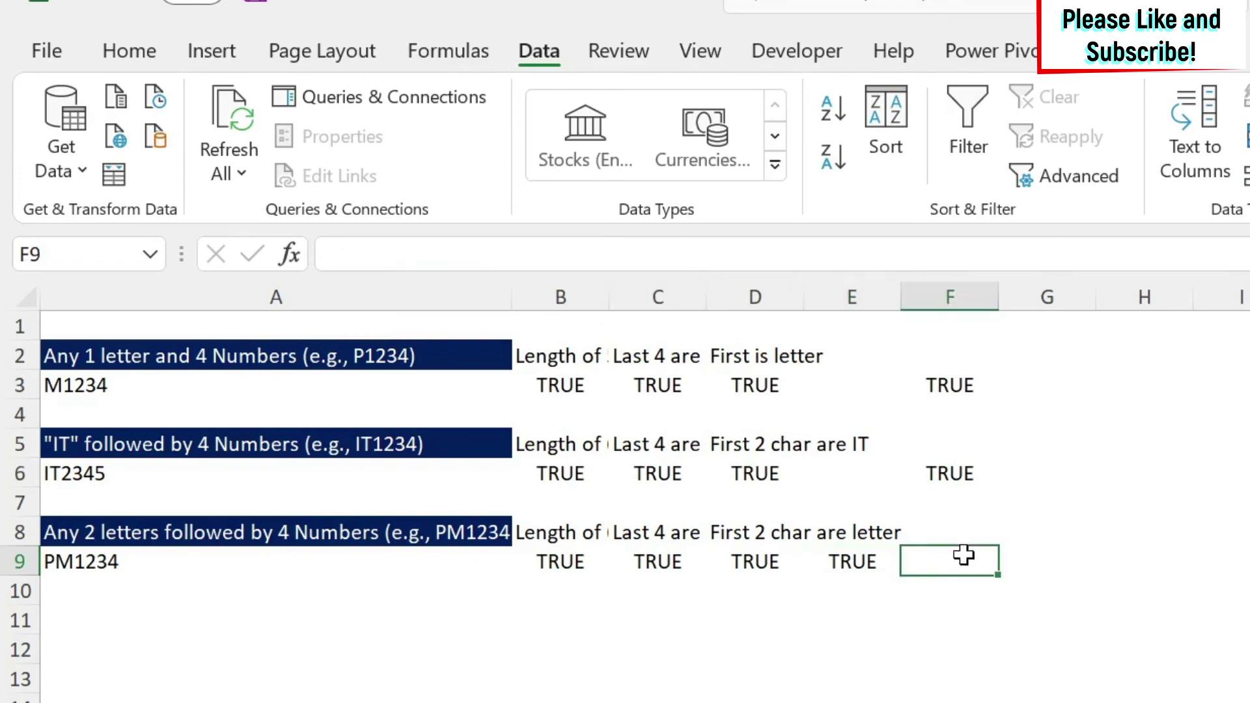
Clear the Clipboard history and copy B9's LEN(A9)=6 condition into it
left_click(561, 559)
left_click_drag(347, 254, 444, 264)
key("ctrl+c")
left_click(129, 50)
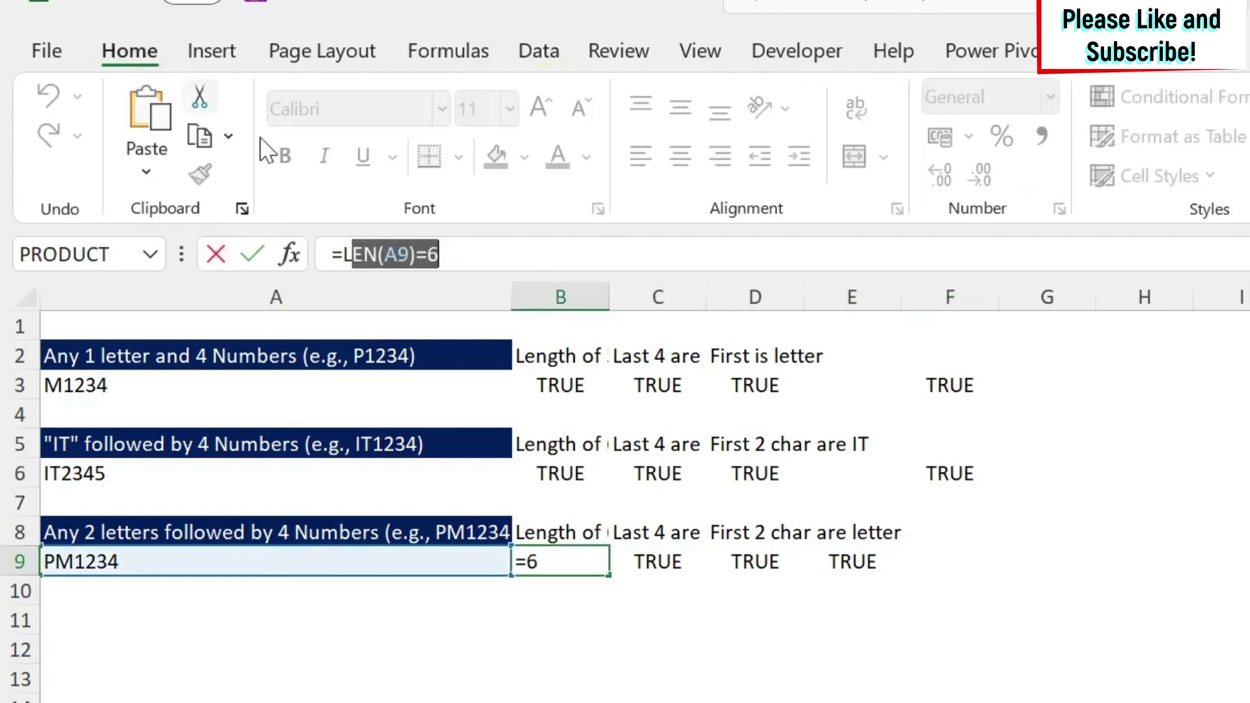
left_click(242, 208)
left_click(191, 372)
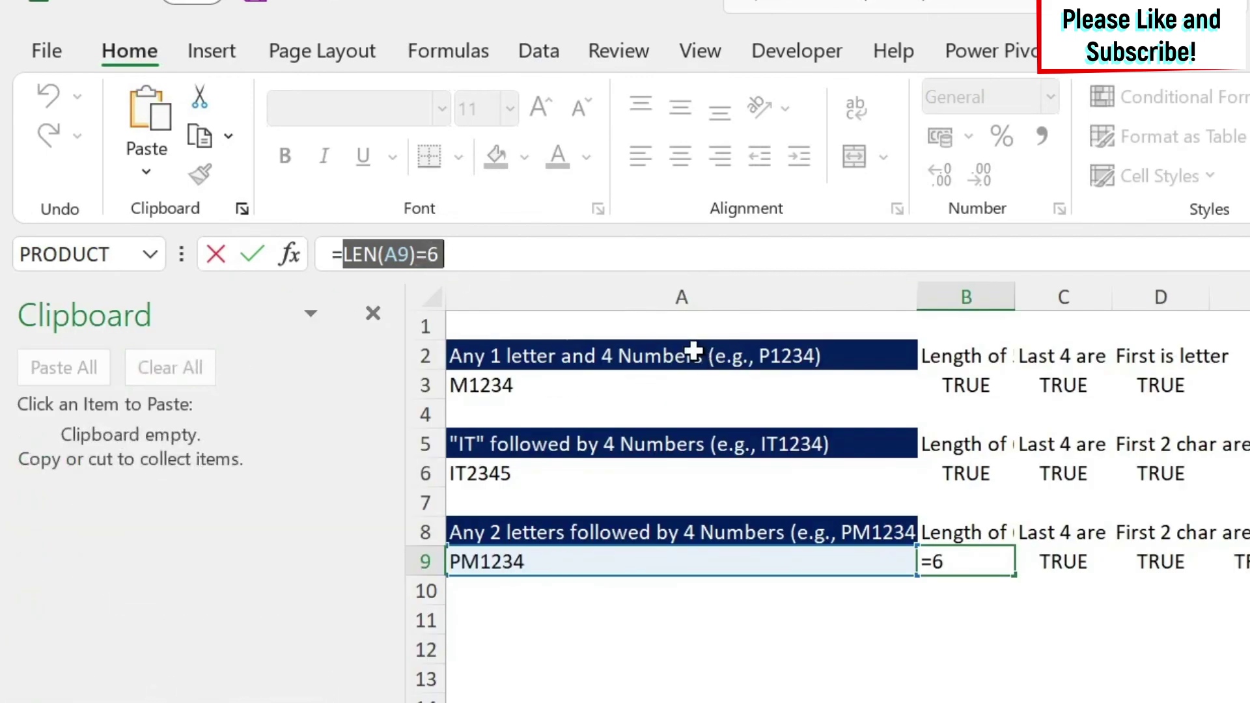
key("ctrl+c")
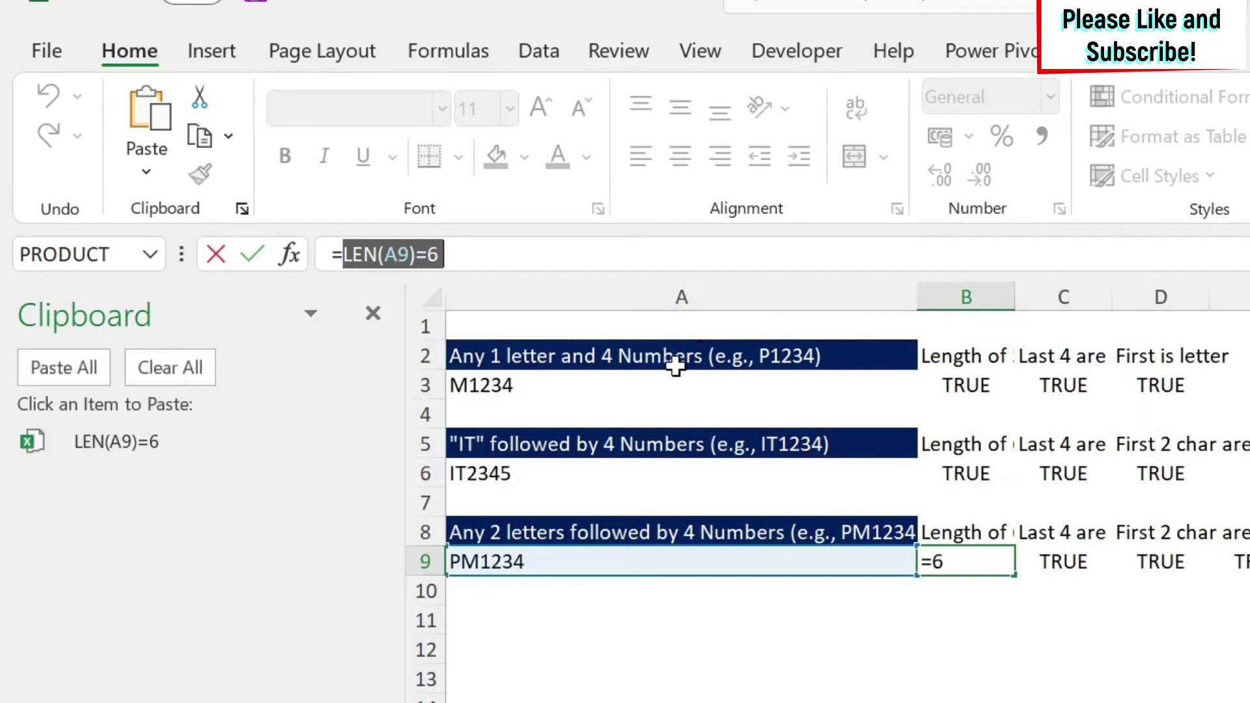
key("Escape")
Copy the C9 last-four-digits and D9 first-letter check formulas
left_click(1049, 558)
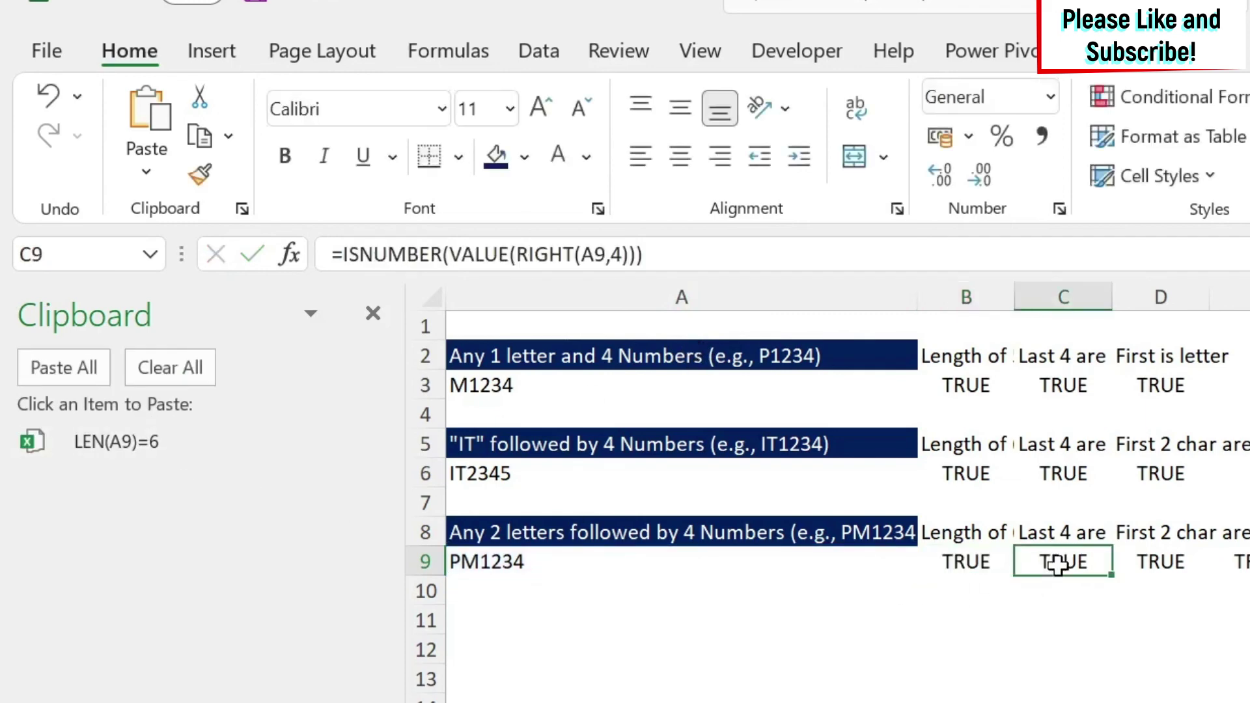
left_click_drag(343, 254, 582, 255)
left_click_drag(834, 281, 1116, 282)
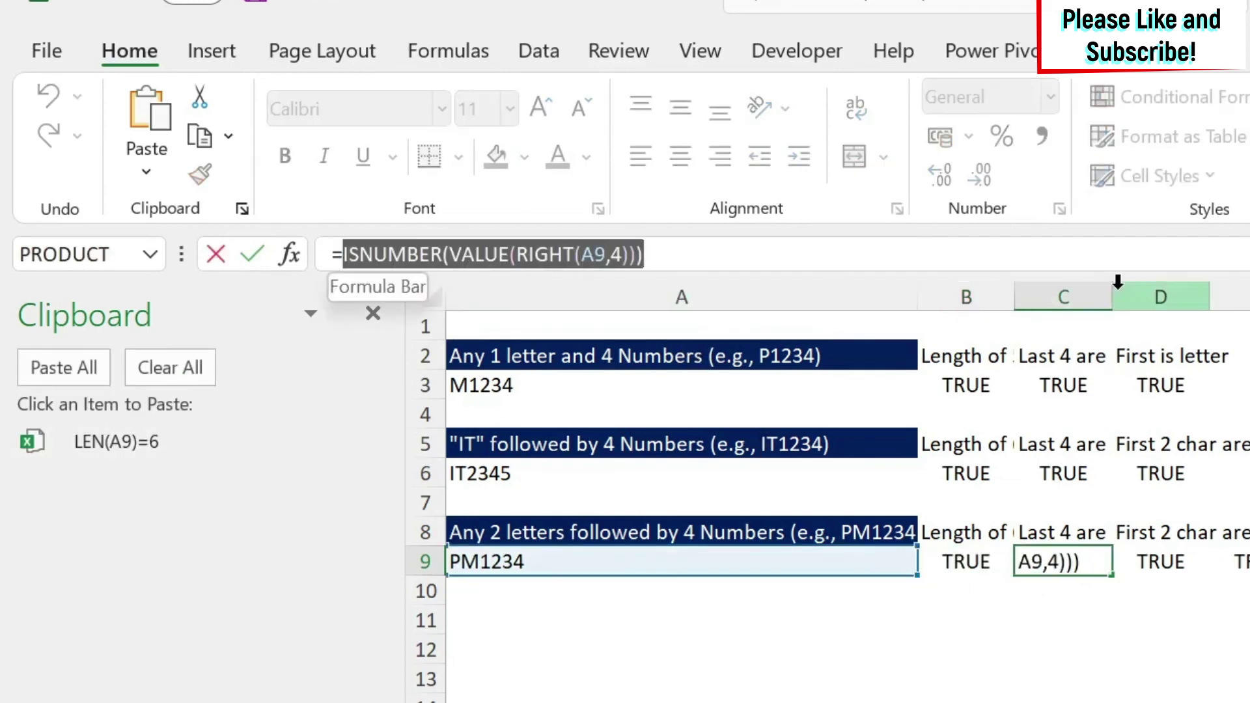
key("ctrl+c")
key("Escape")
left_click(1166, 561)
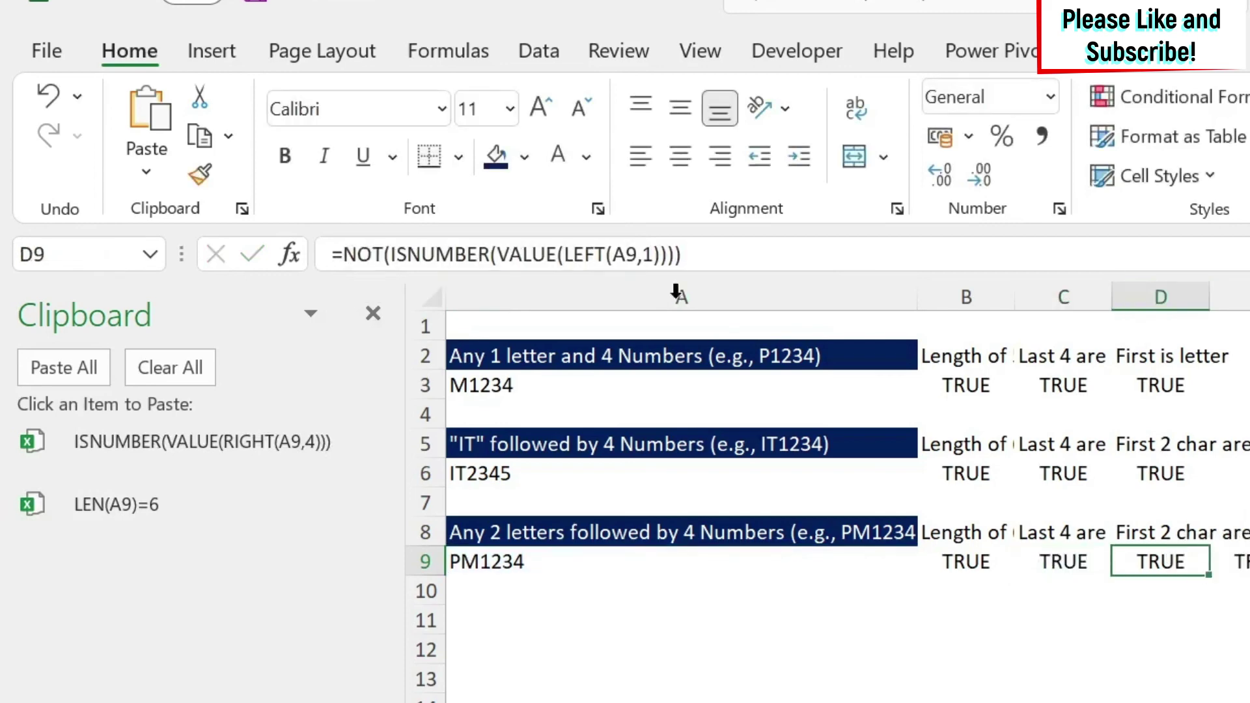
left_click_drag(343, 254, 683, 254)
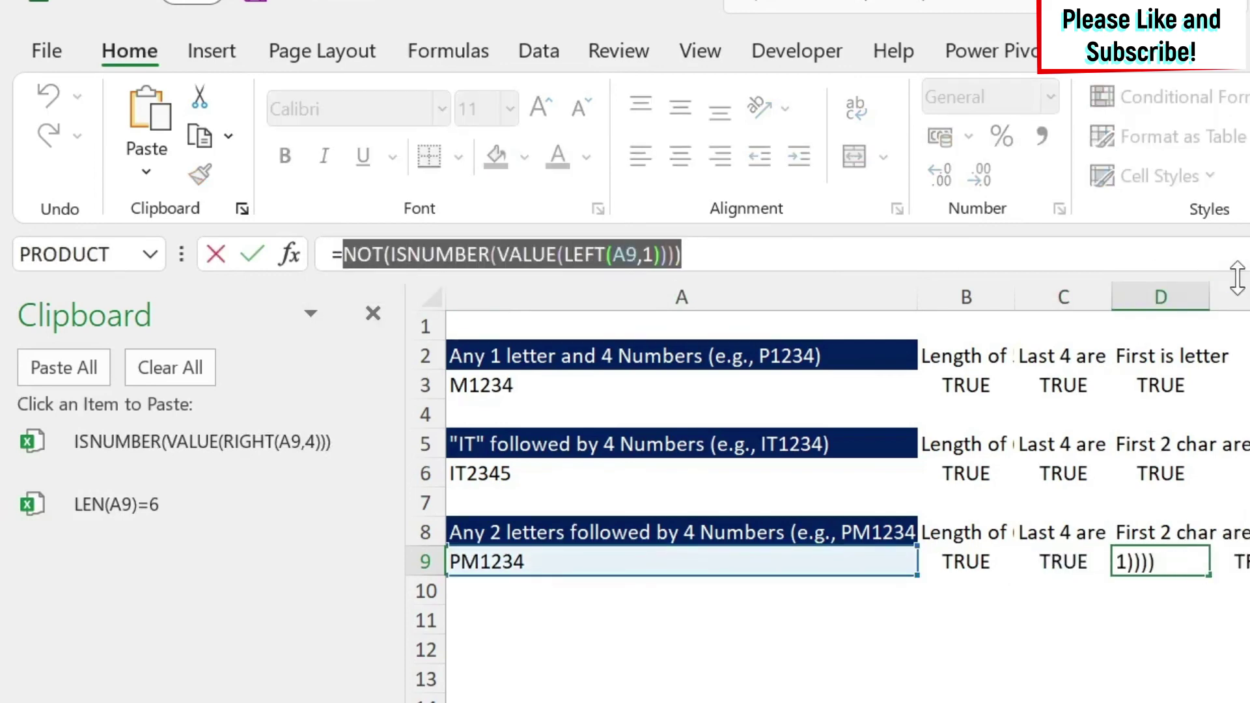
key("ctrl+c")
key("Escape")
Copy the E9 second-letter check formula and start =and( in F9
left_click(1212, 560)
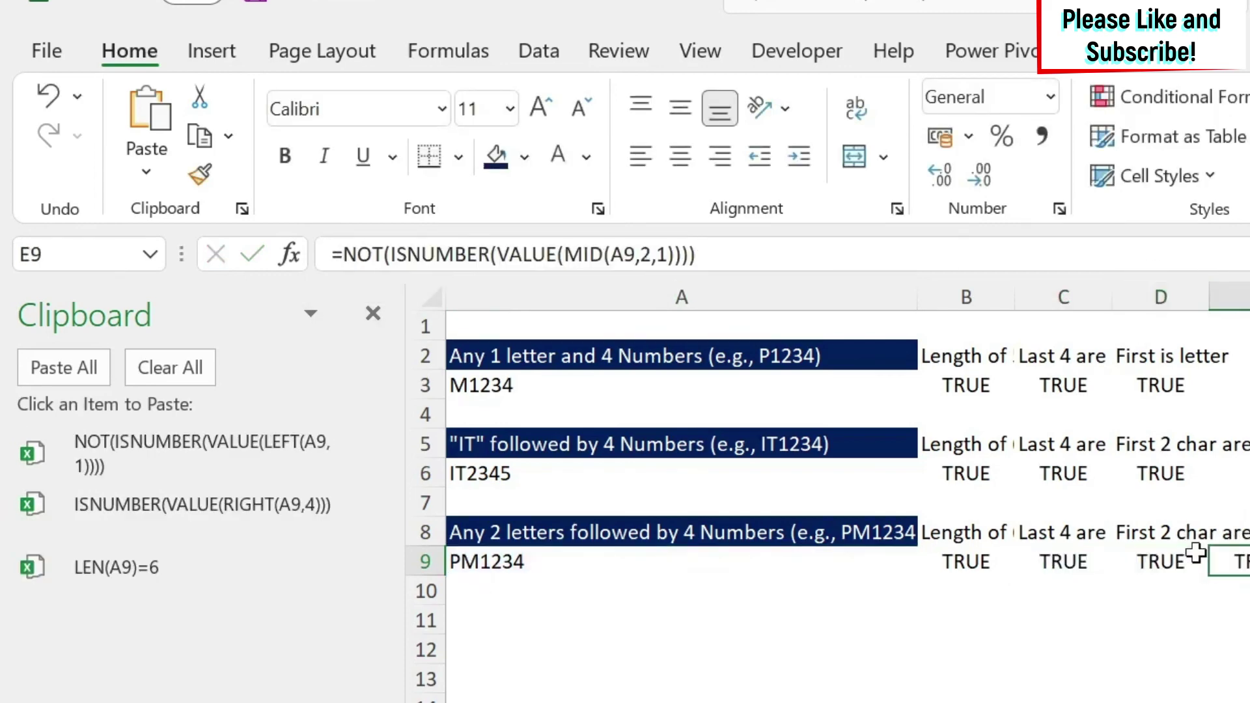
left_click_drag(342, 252, 993, 258)
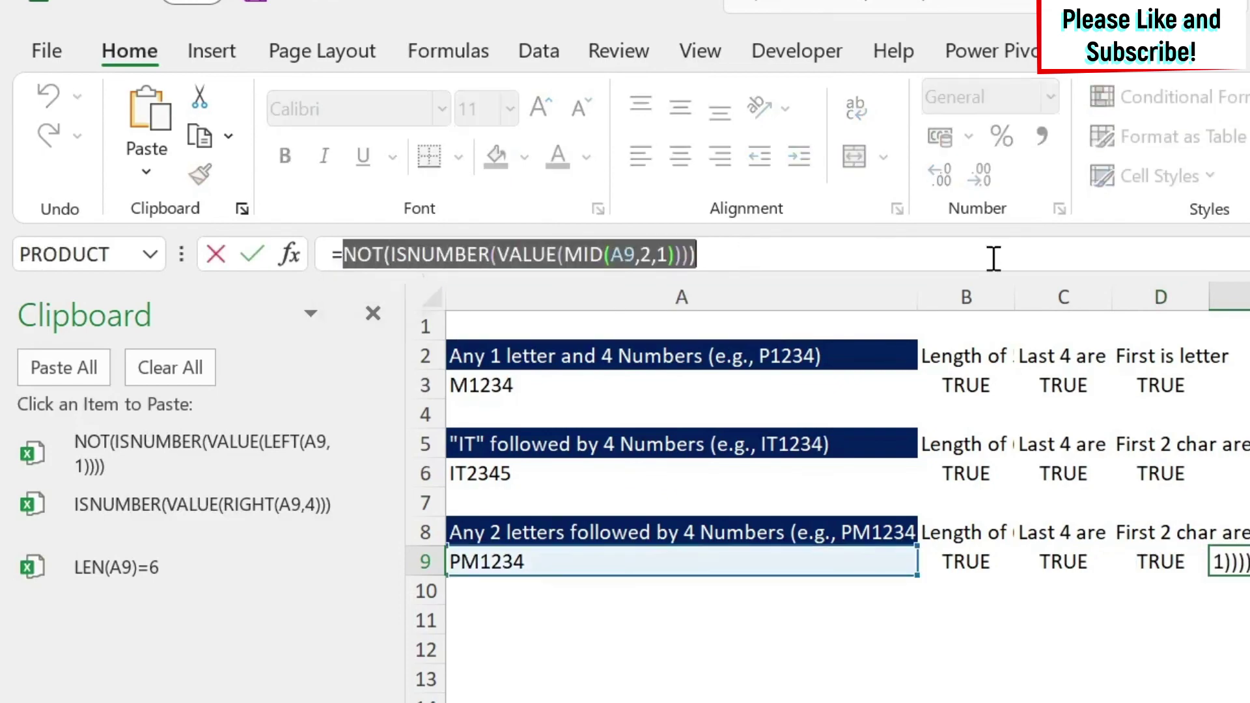
key("ctrl+c")
key("Escape")
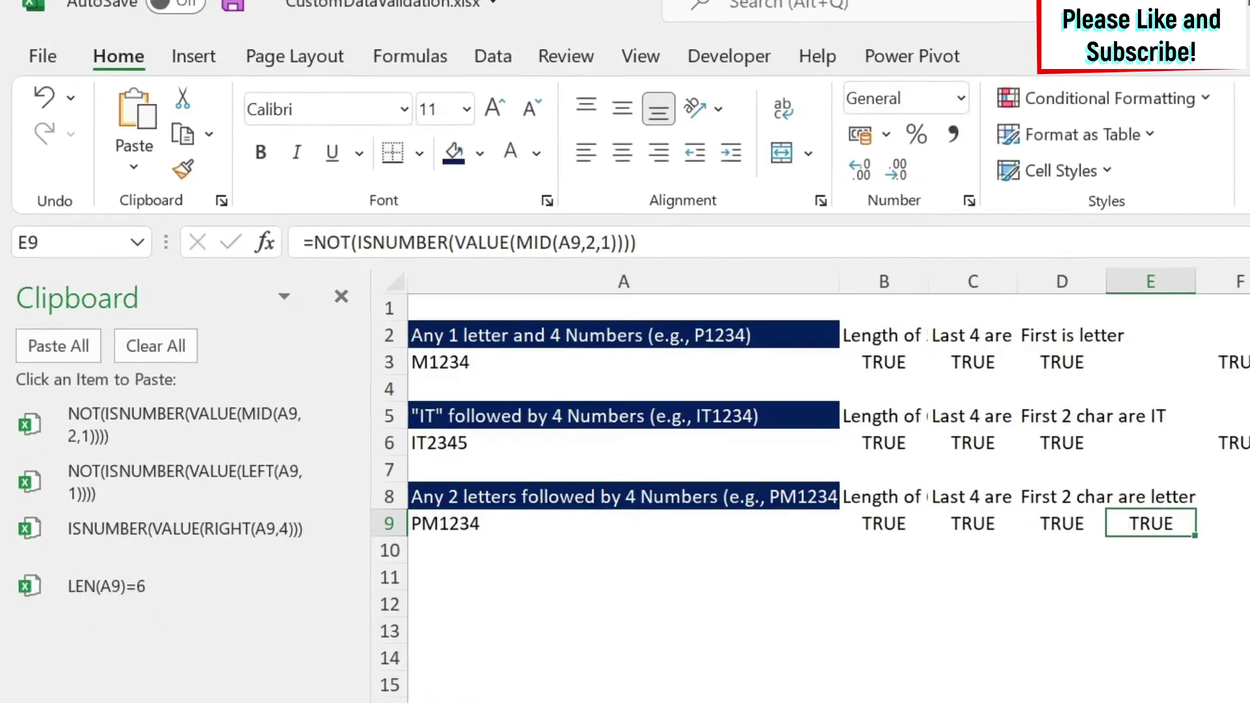
left_click(1144, 490)
type("=")
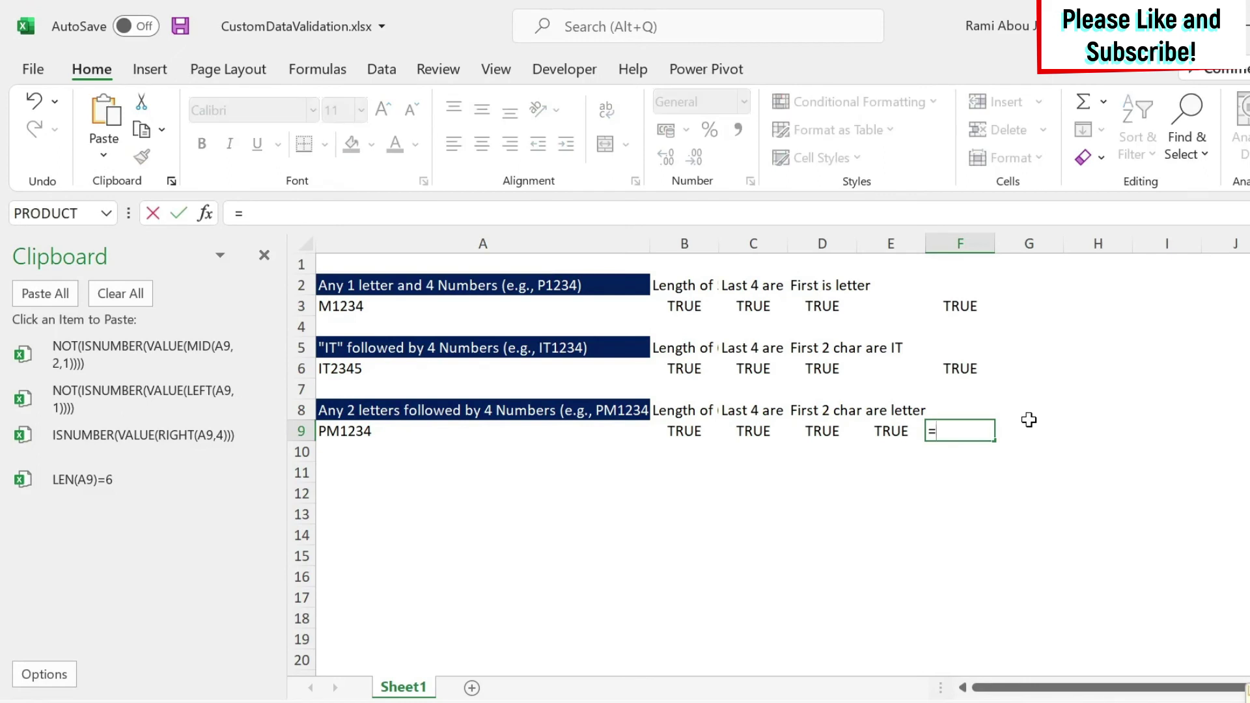
type("and(")
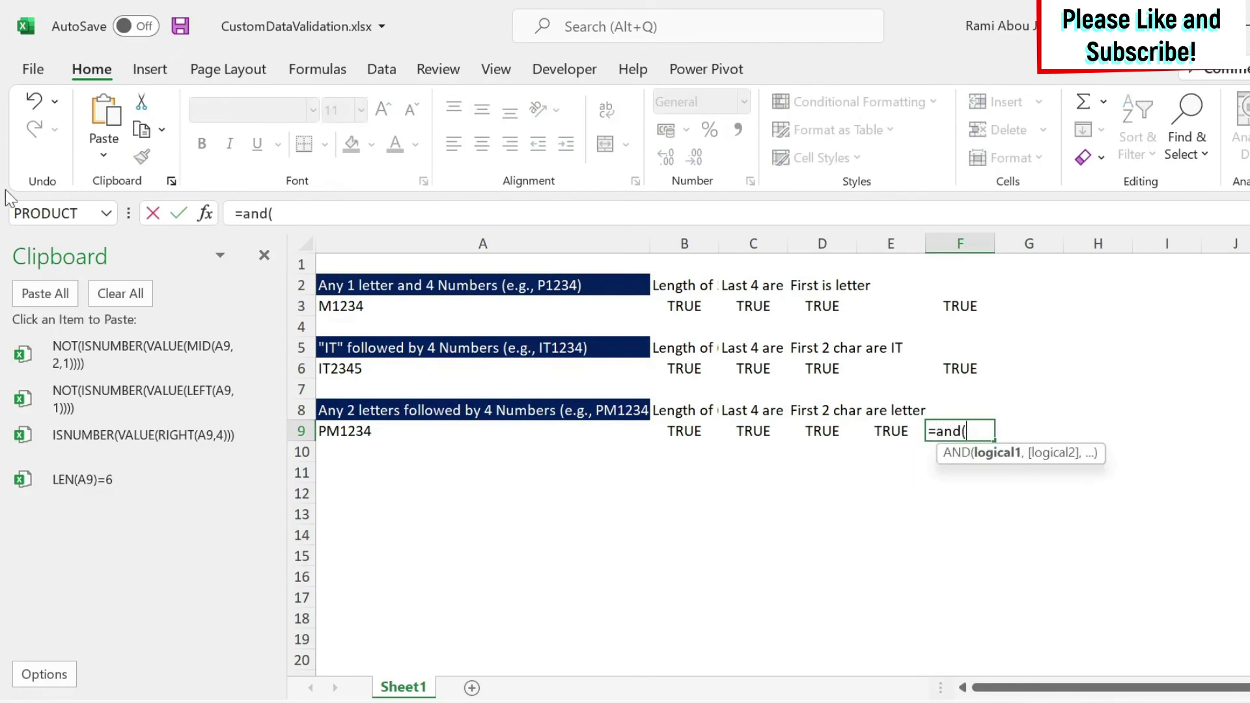
Fill F9's AND formula with the four clipboard checks, separated by commas
left_click(149, 464)
type(",ISNUMBER(VALUE(RIGHT(A9,4))),")
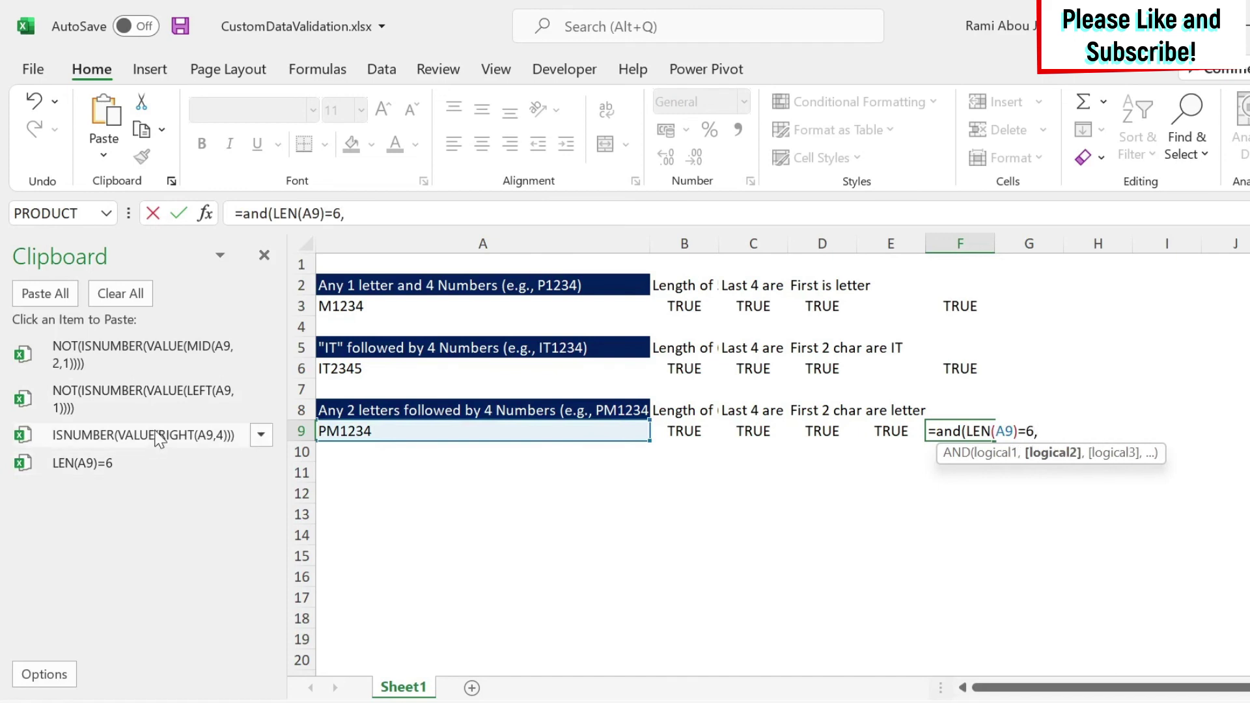
left_click(158, 437)
type(",")
left_click(143, 399)
type(",")
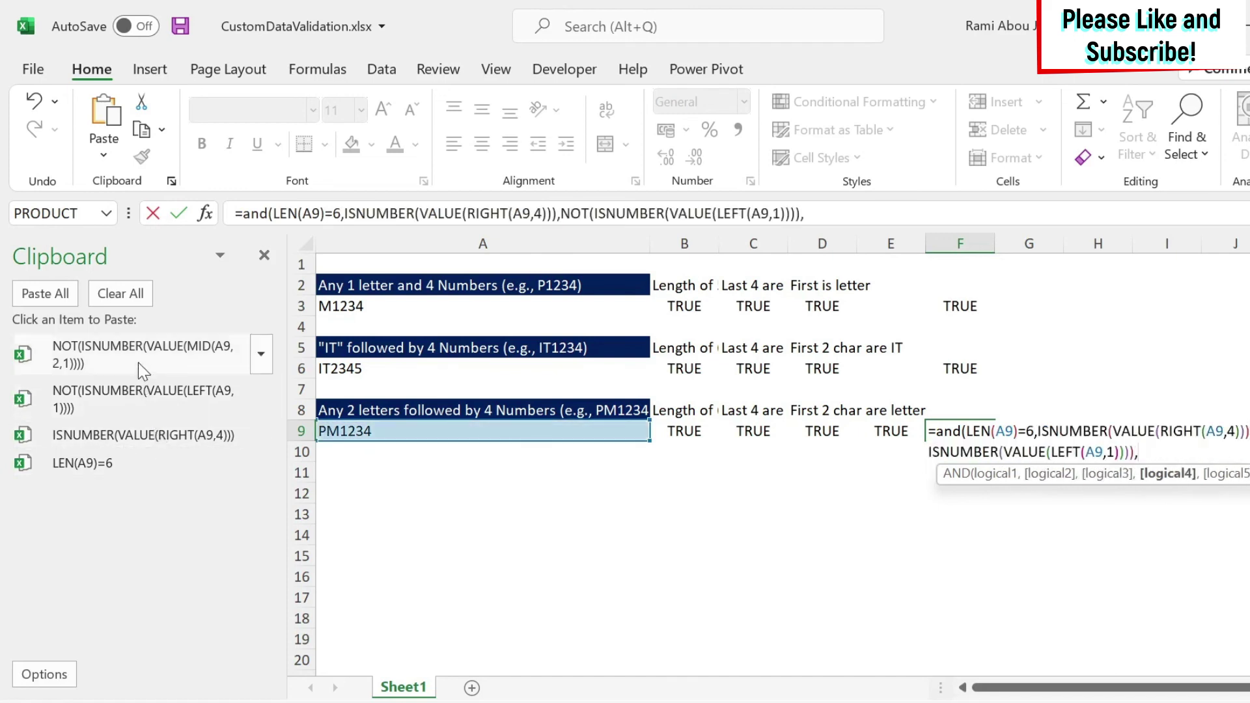
left_click(138, 362)
type(")")
key("Return")
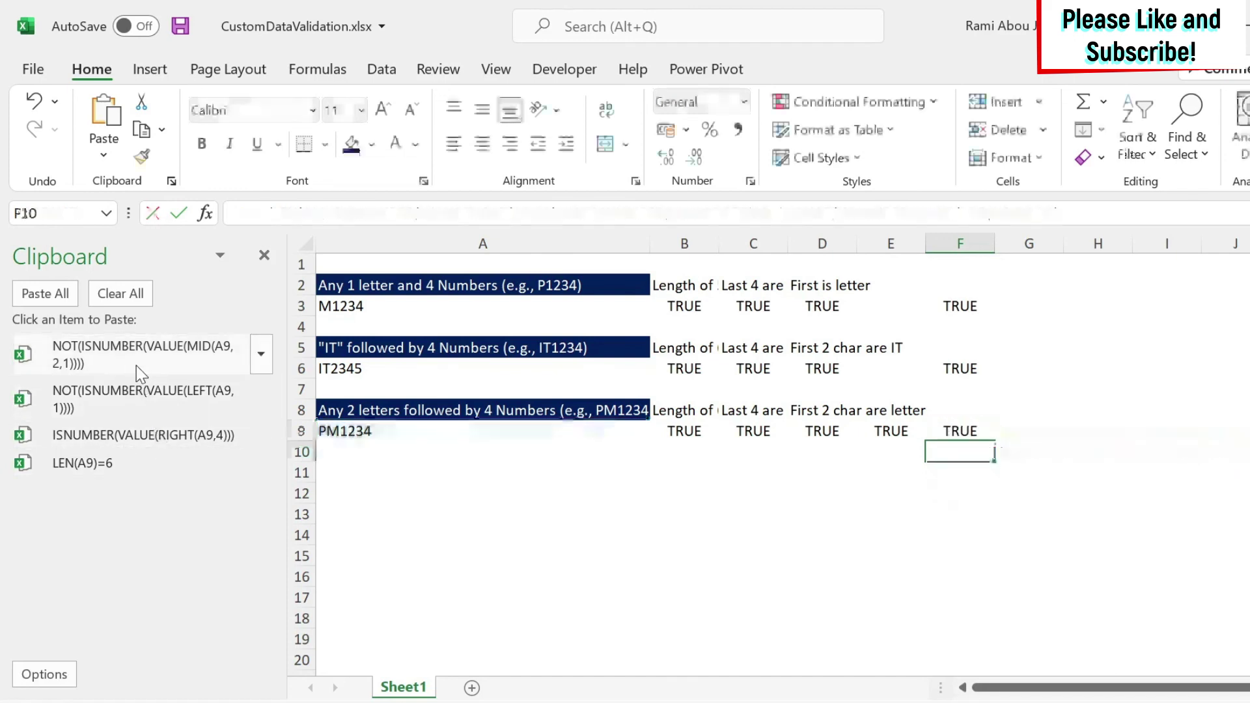
Copy F9's combined AND formula and close the Clipboard pane
left_click(974, 432)
left_click_drag(1071, 214, 220, 227)
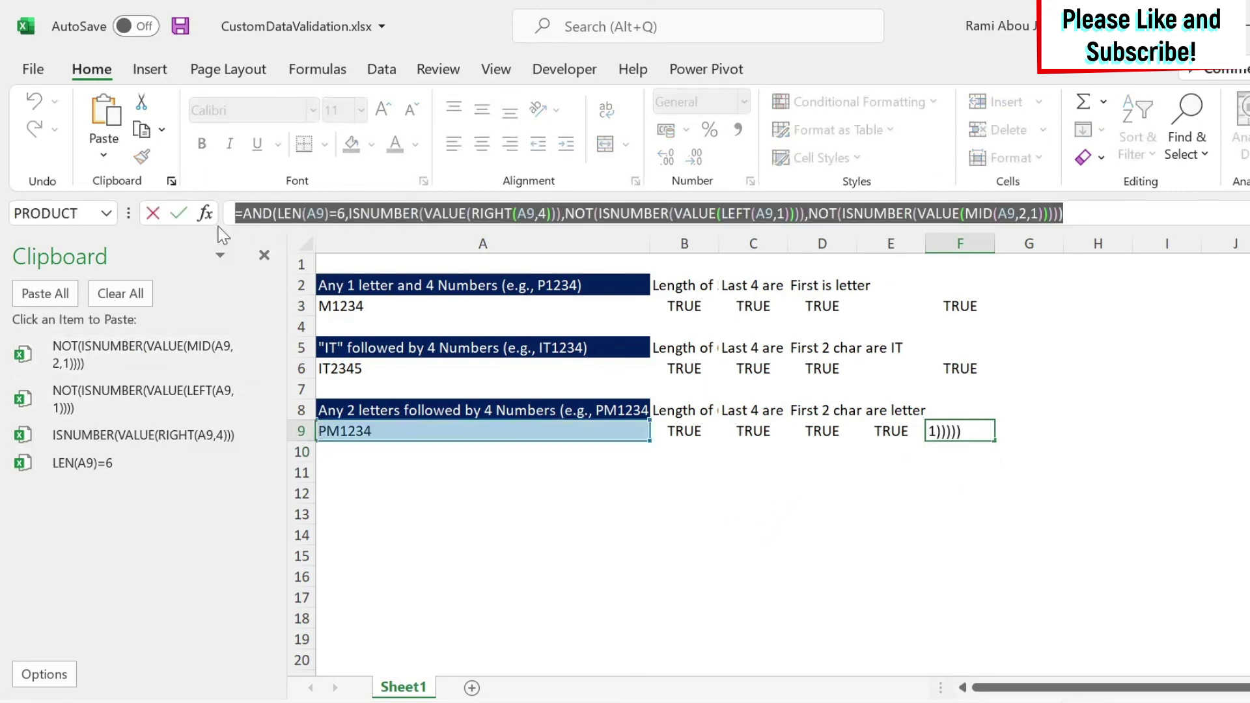
key("ctrl+c")
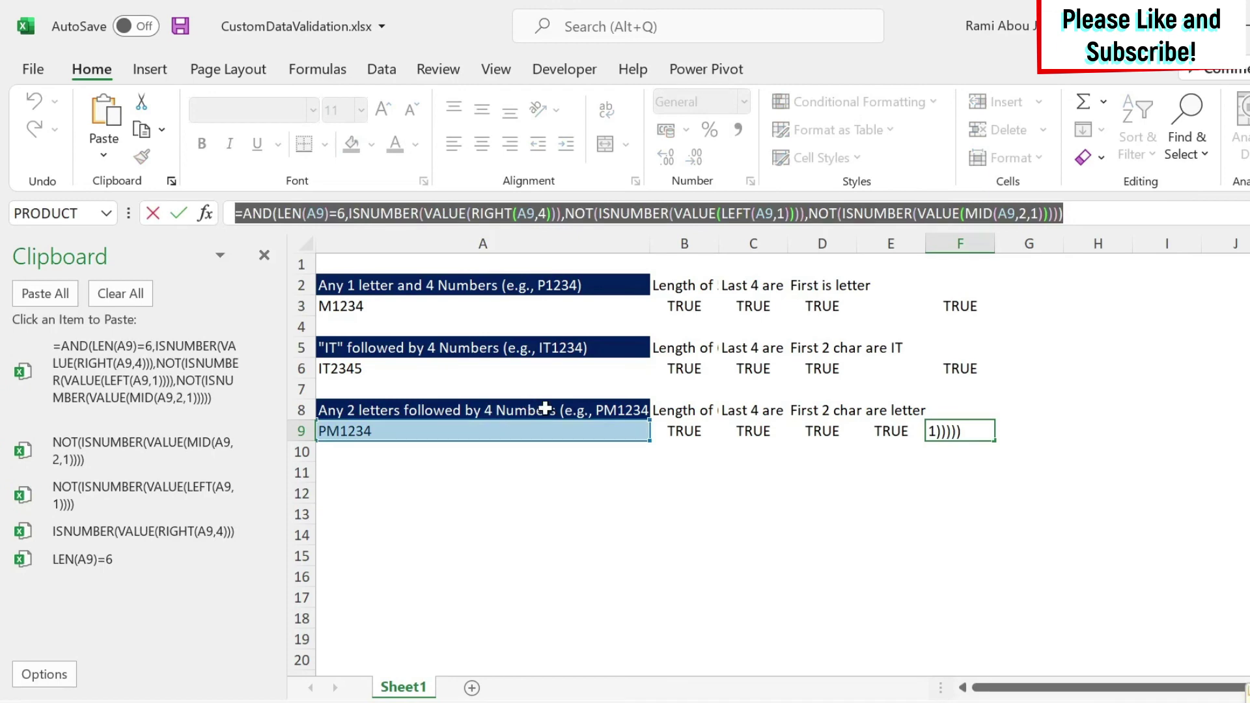
key("Escape")
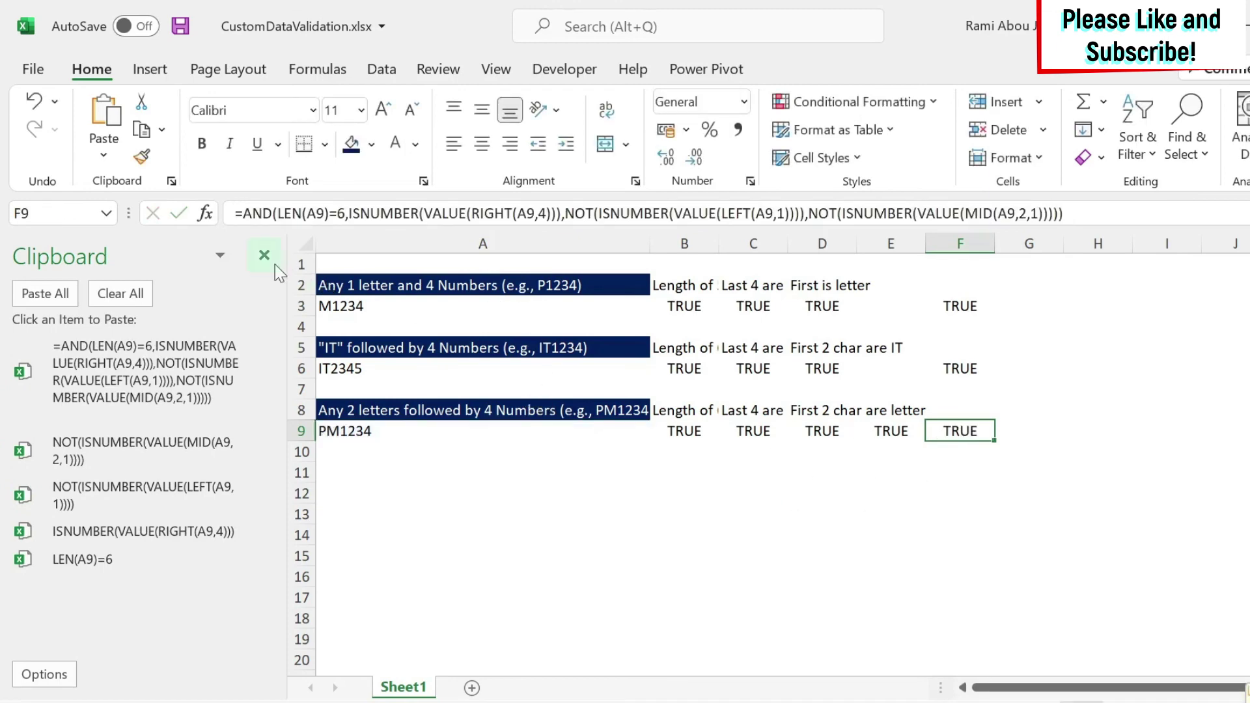
left_click(263, 254)
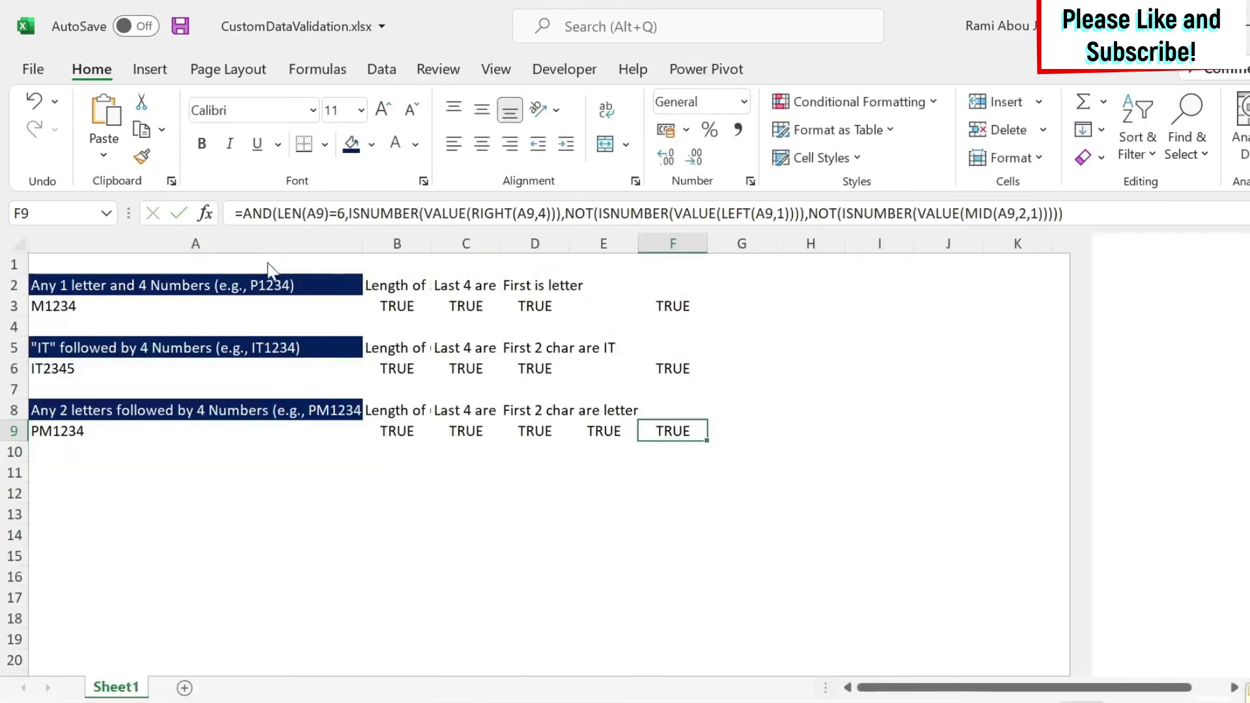
Give A9 a Custom data validation rule using the pasted AND formula
left_click(132, 430)
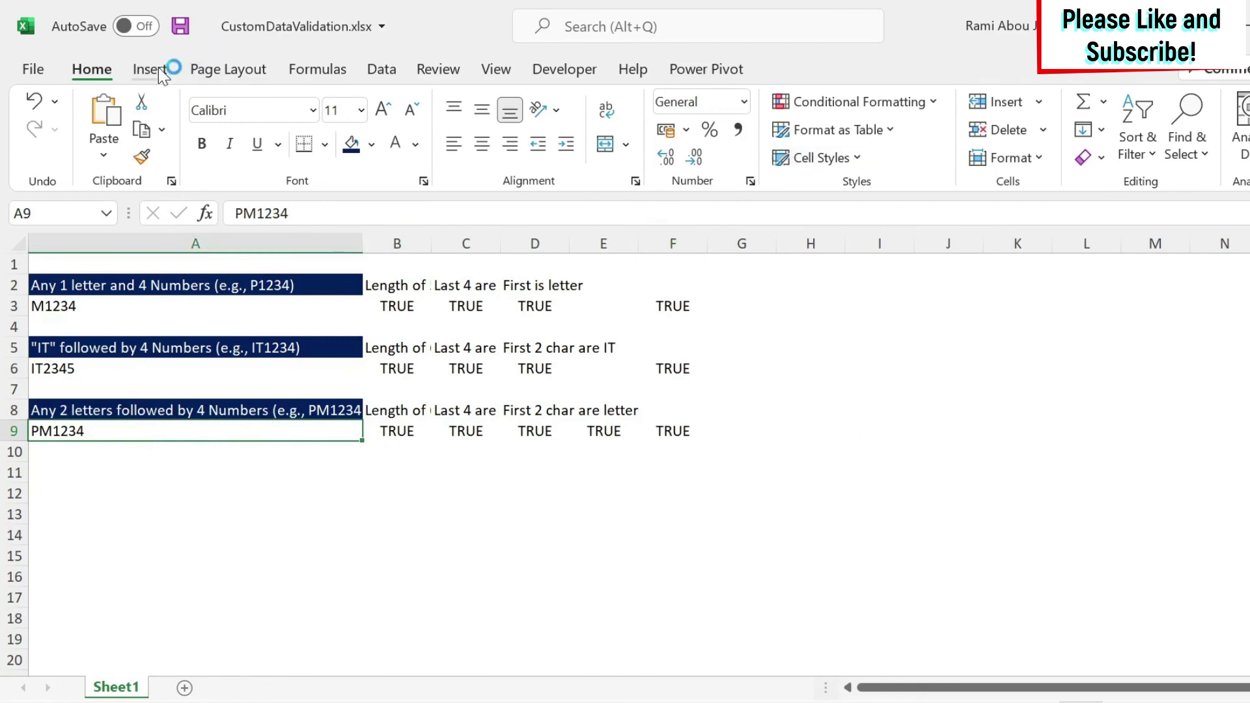
left_click(380, 69)
left_click(890, 158)
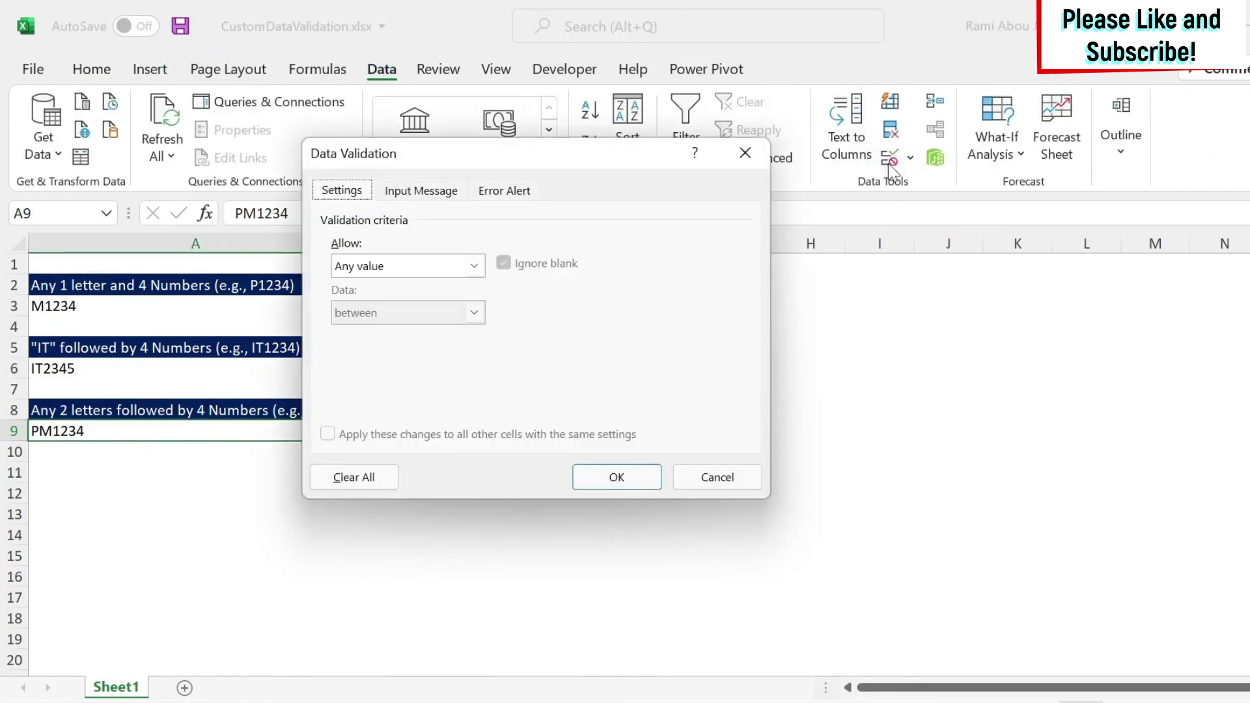
left_click(389, 268)
left_click(364, 392)
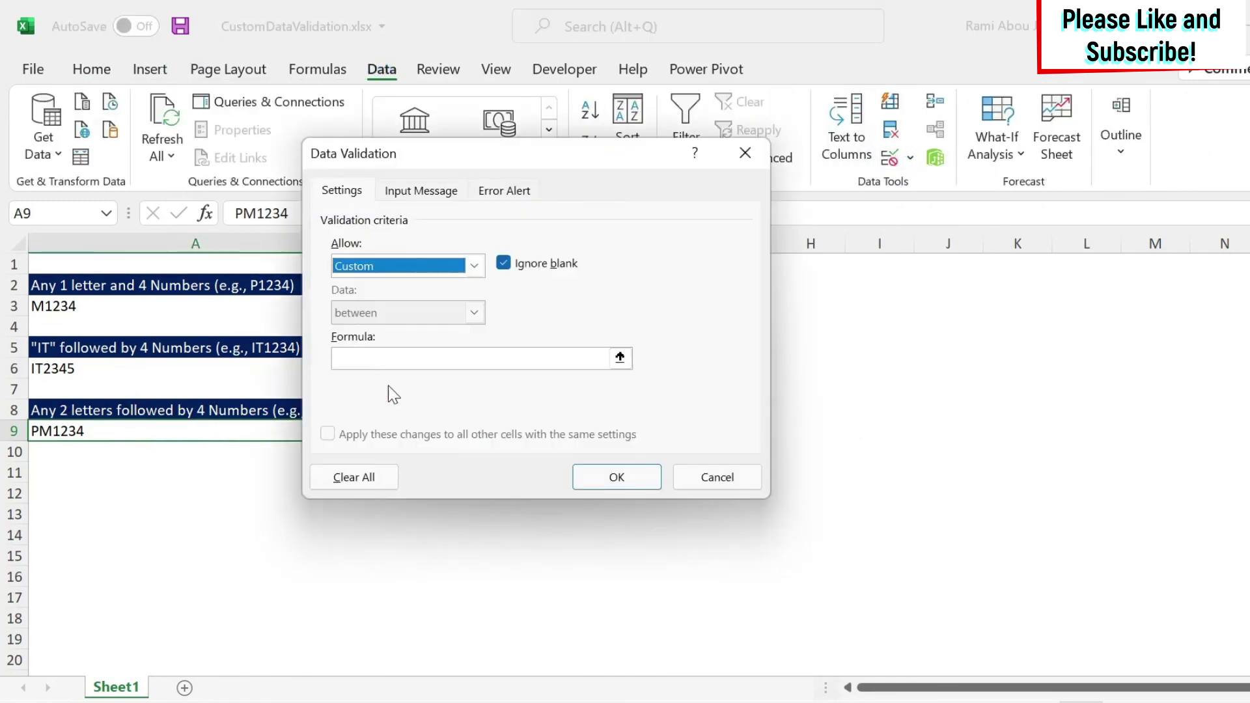
left_click(408, 357)
key("ctrl+v")
left_click(636, 483)
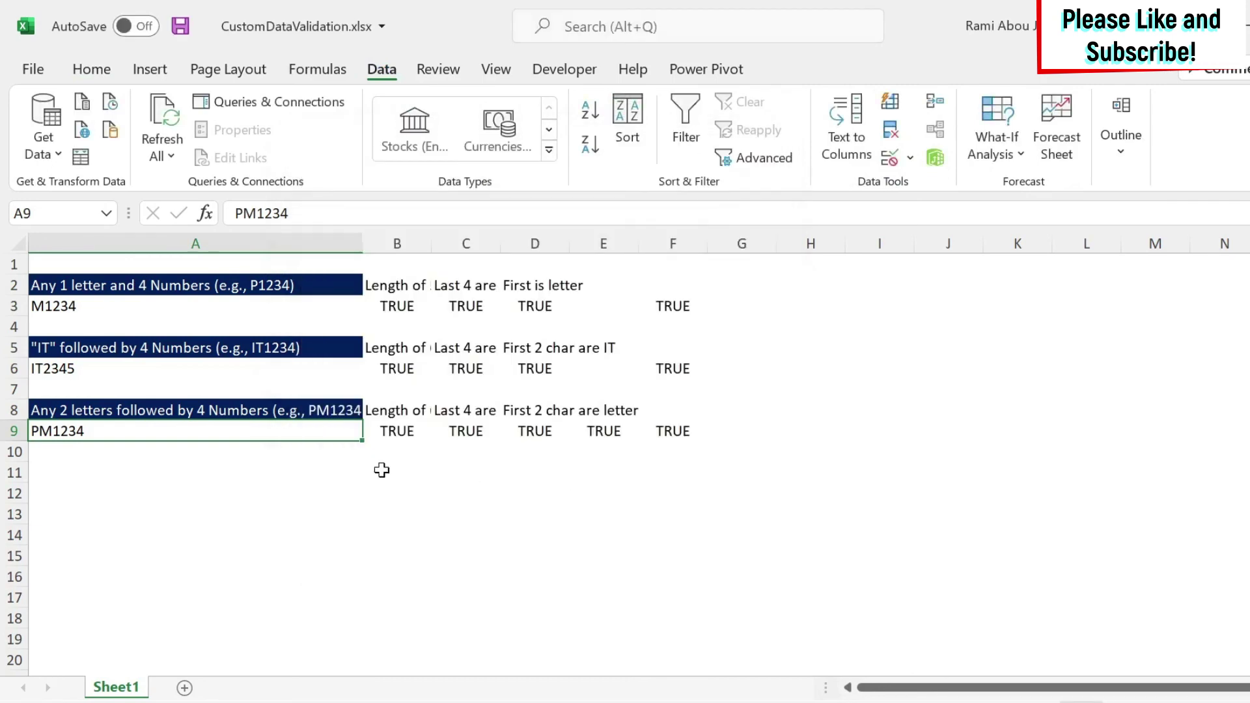
left_click(247, 213)
Enter P41234 in A9 and see it rejected, then enter qw1234, which is accepted
type("4")
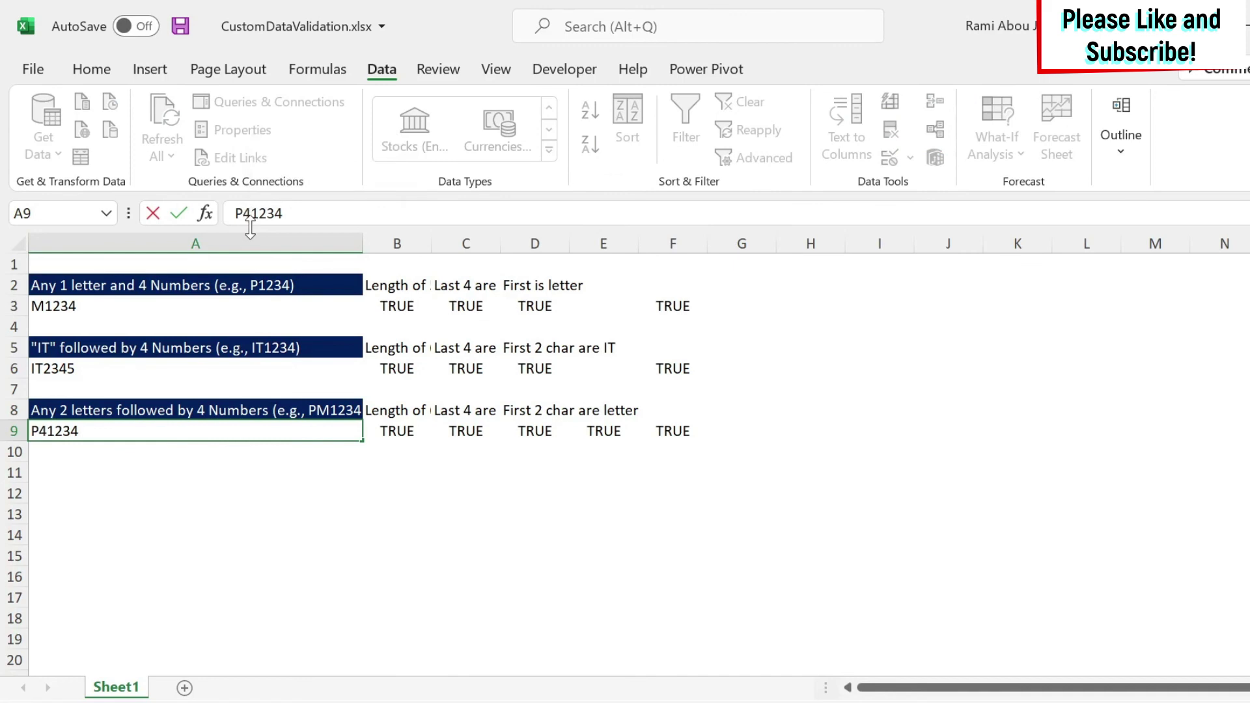
key("Return")
key("Return")
key("Home")
key("shift+Right")
key("shift+Right")
type("qw")
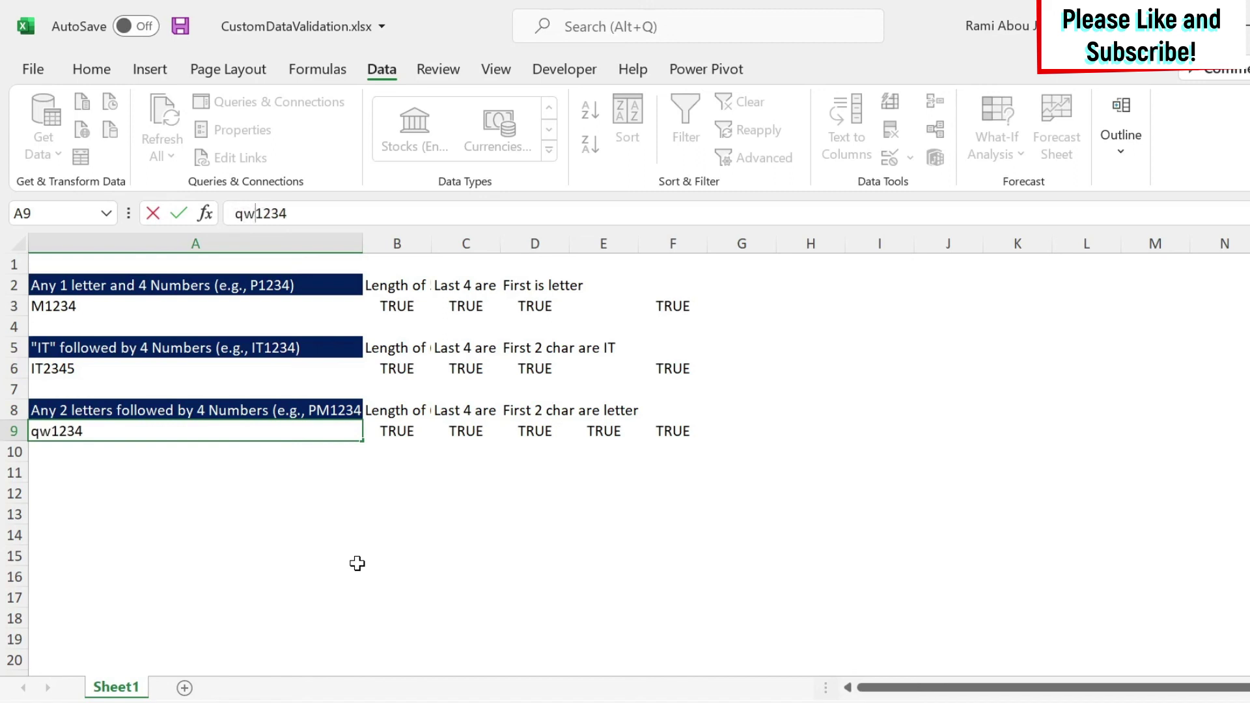
key("Return")
key("Up")
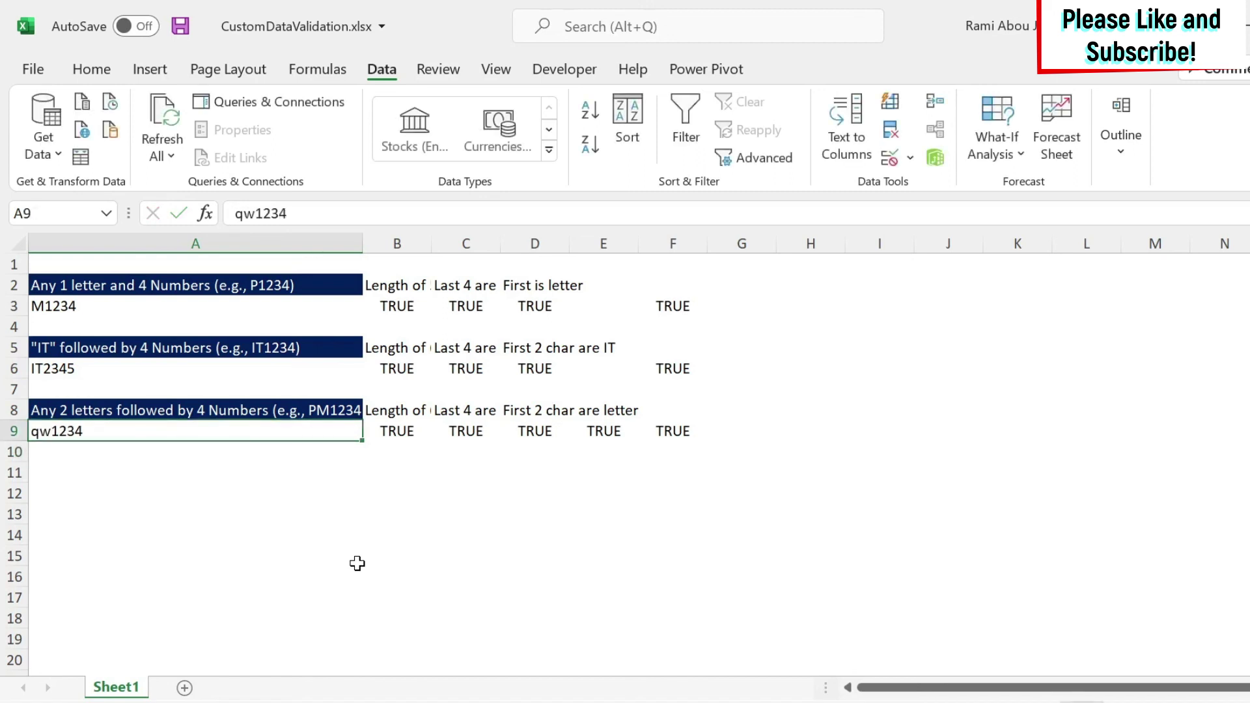